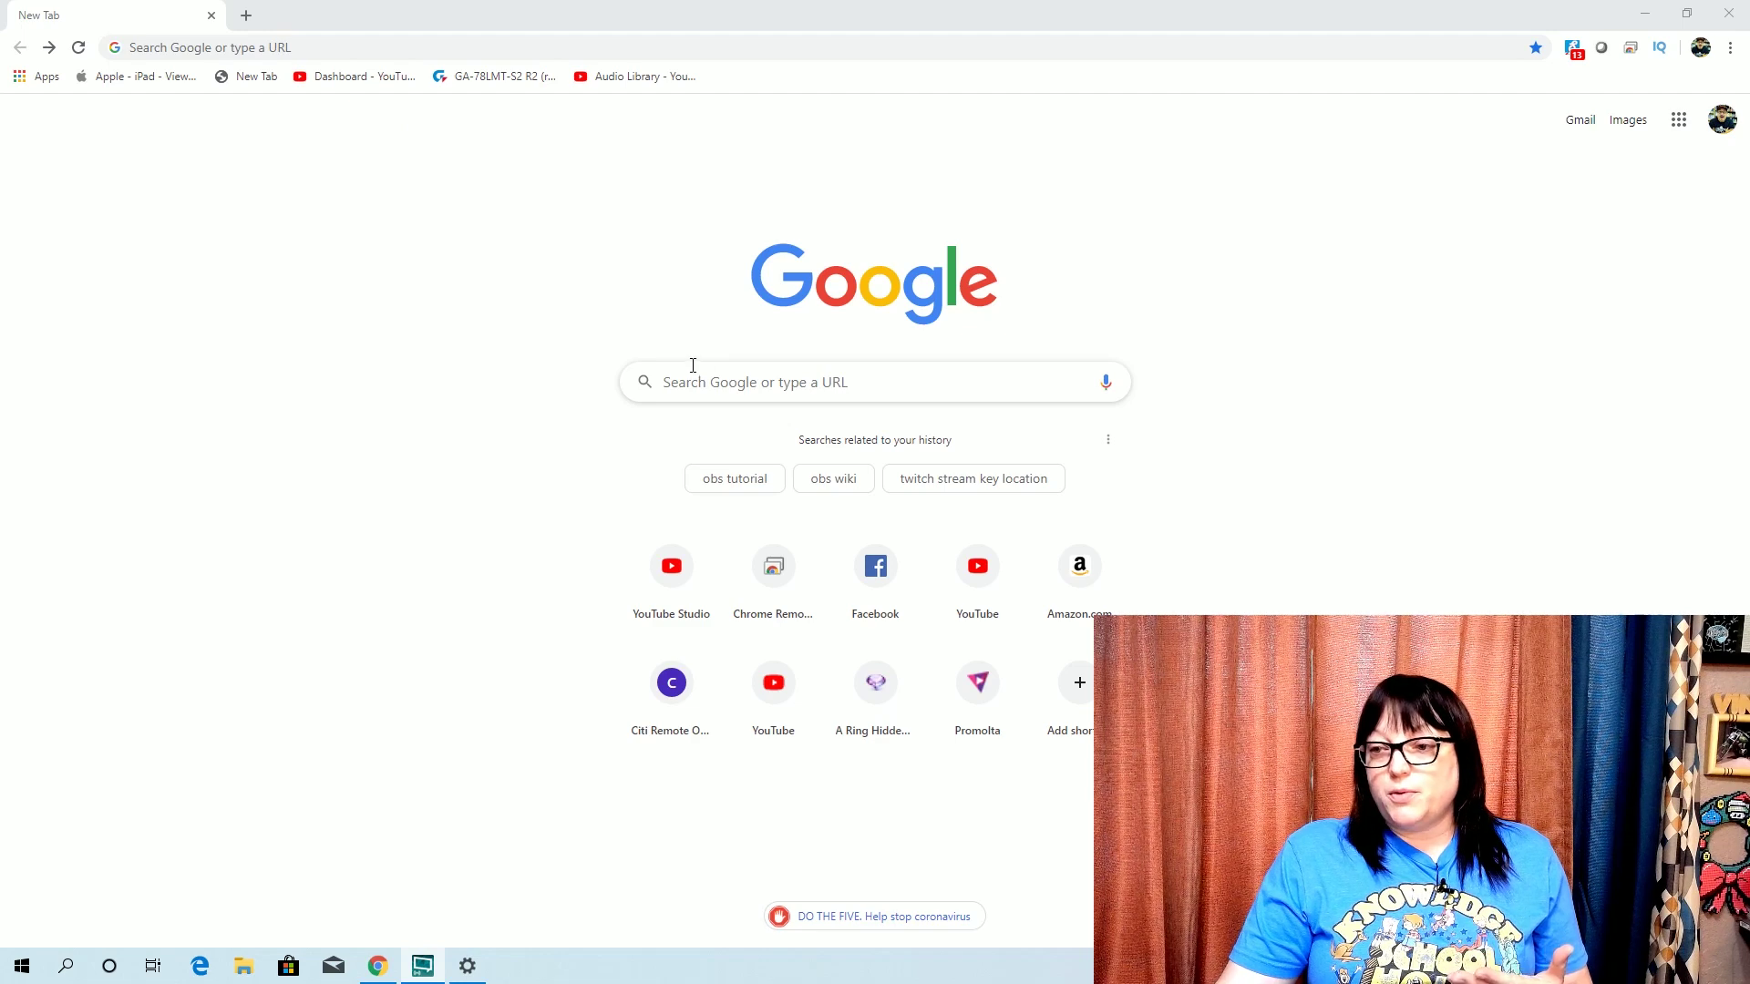
Step: Search the web for obs, open the Open Broadcaster Software site and download the Windows installer of OBS Studio
{"action": "left_click", "coordinate": [311, 46]}
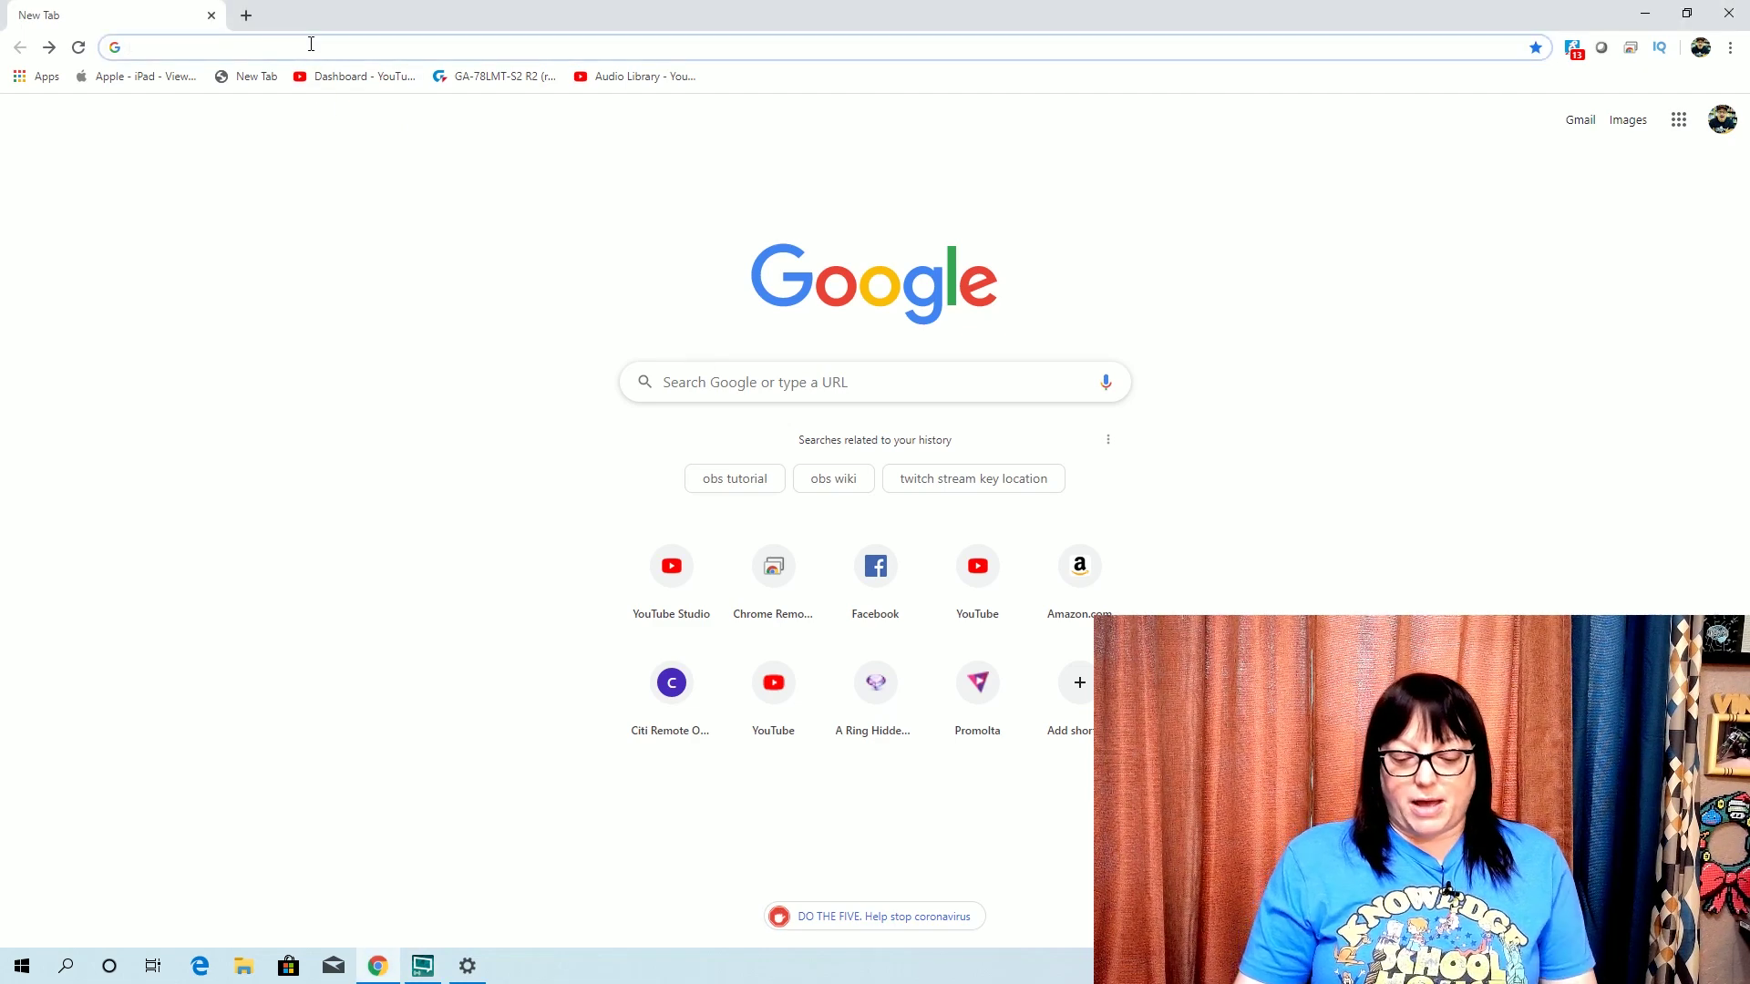
{"action": "type", "text": "obs"}
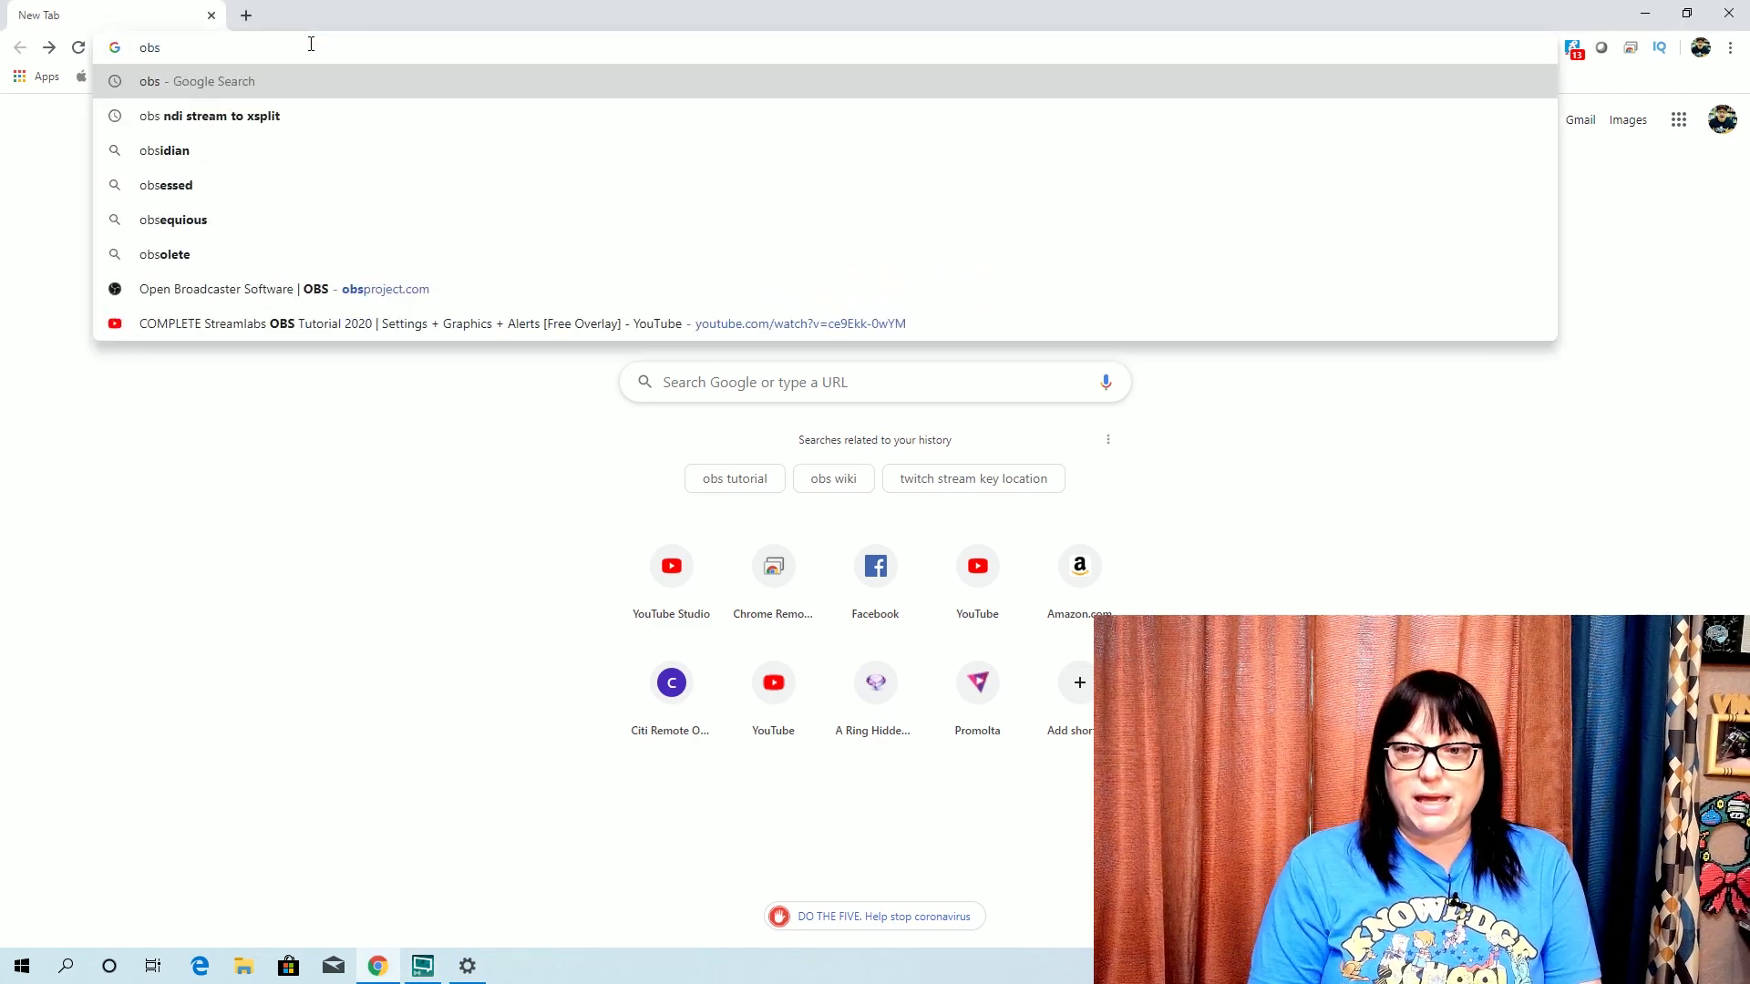
{"action": "key", "text": "Return"}
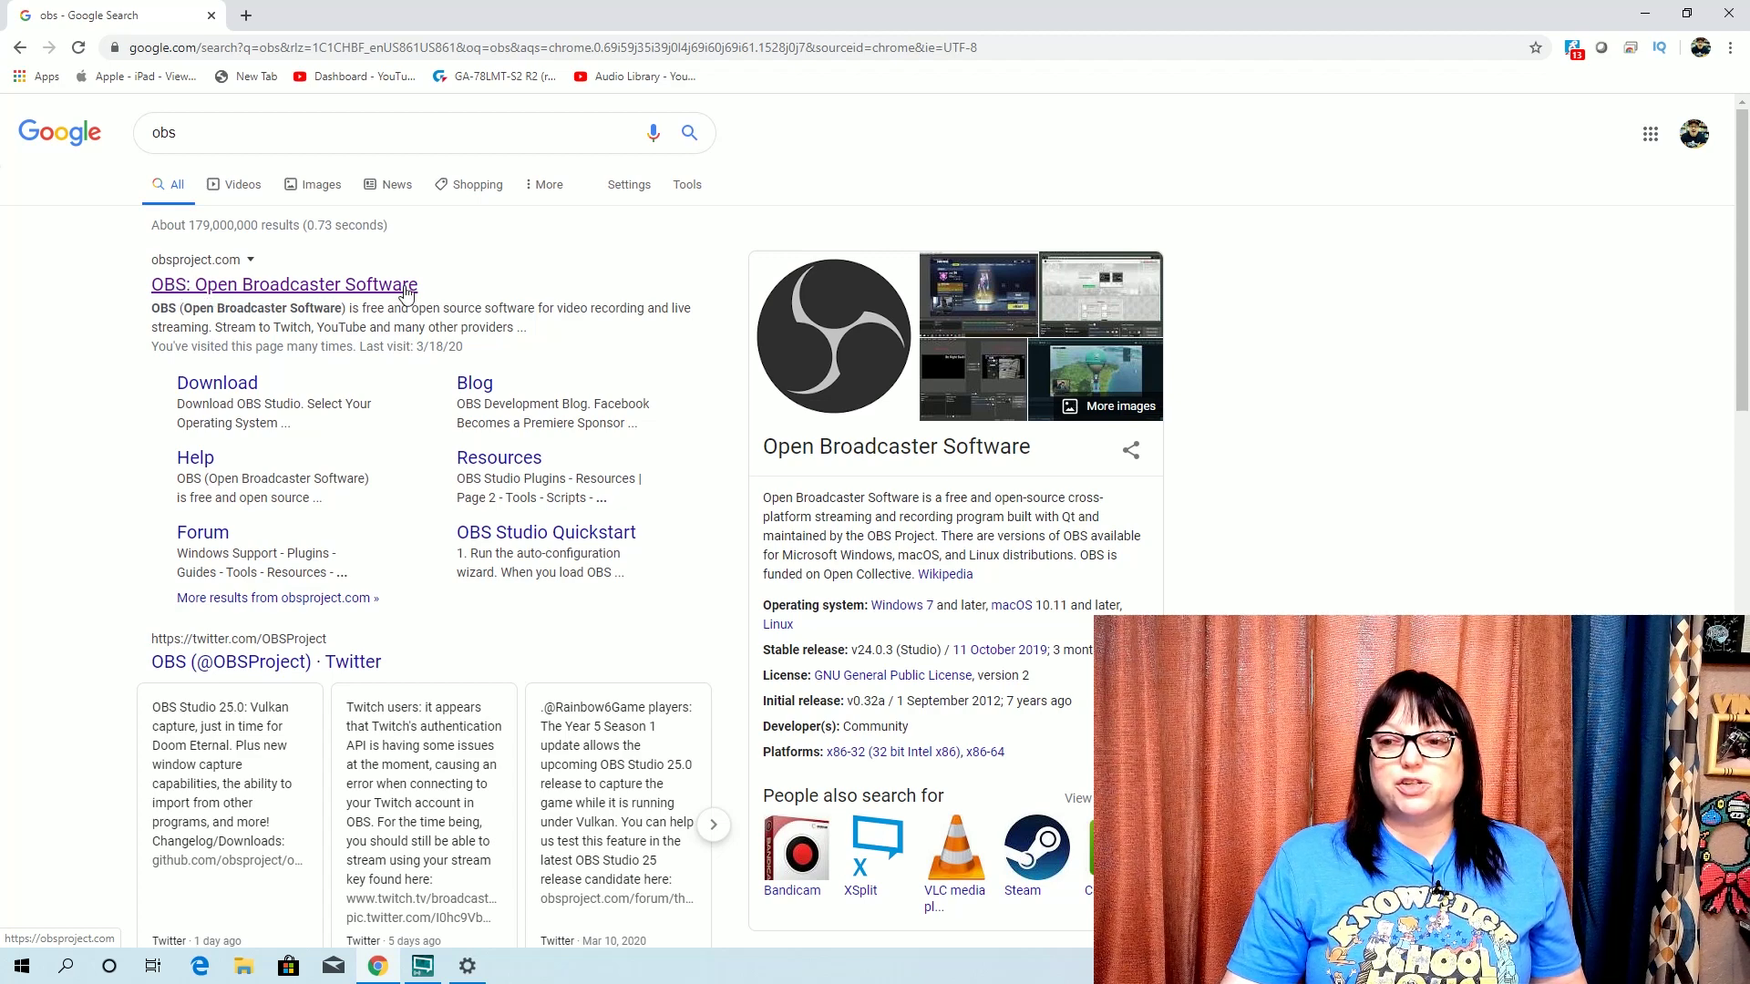
{"action": "left_click", "coordinate": [330, 286]}
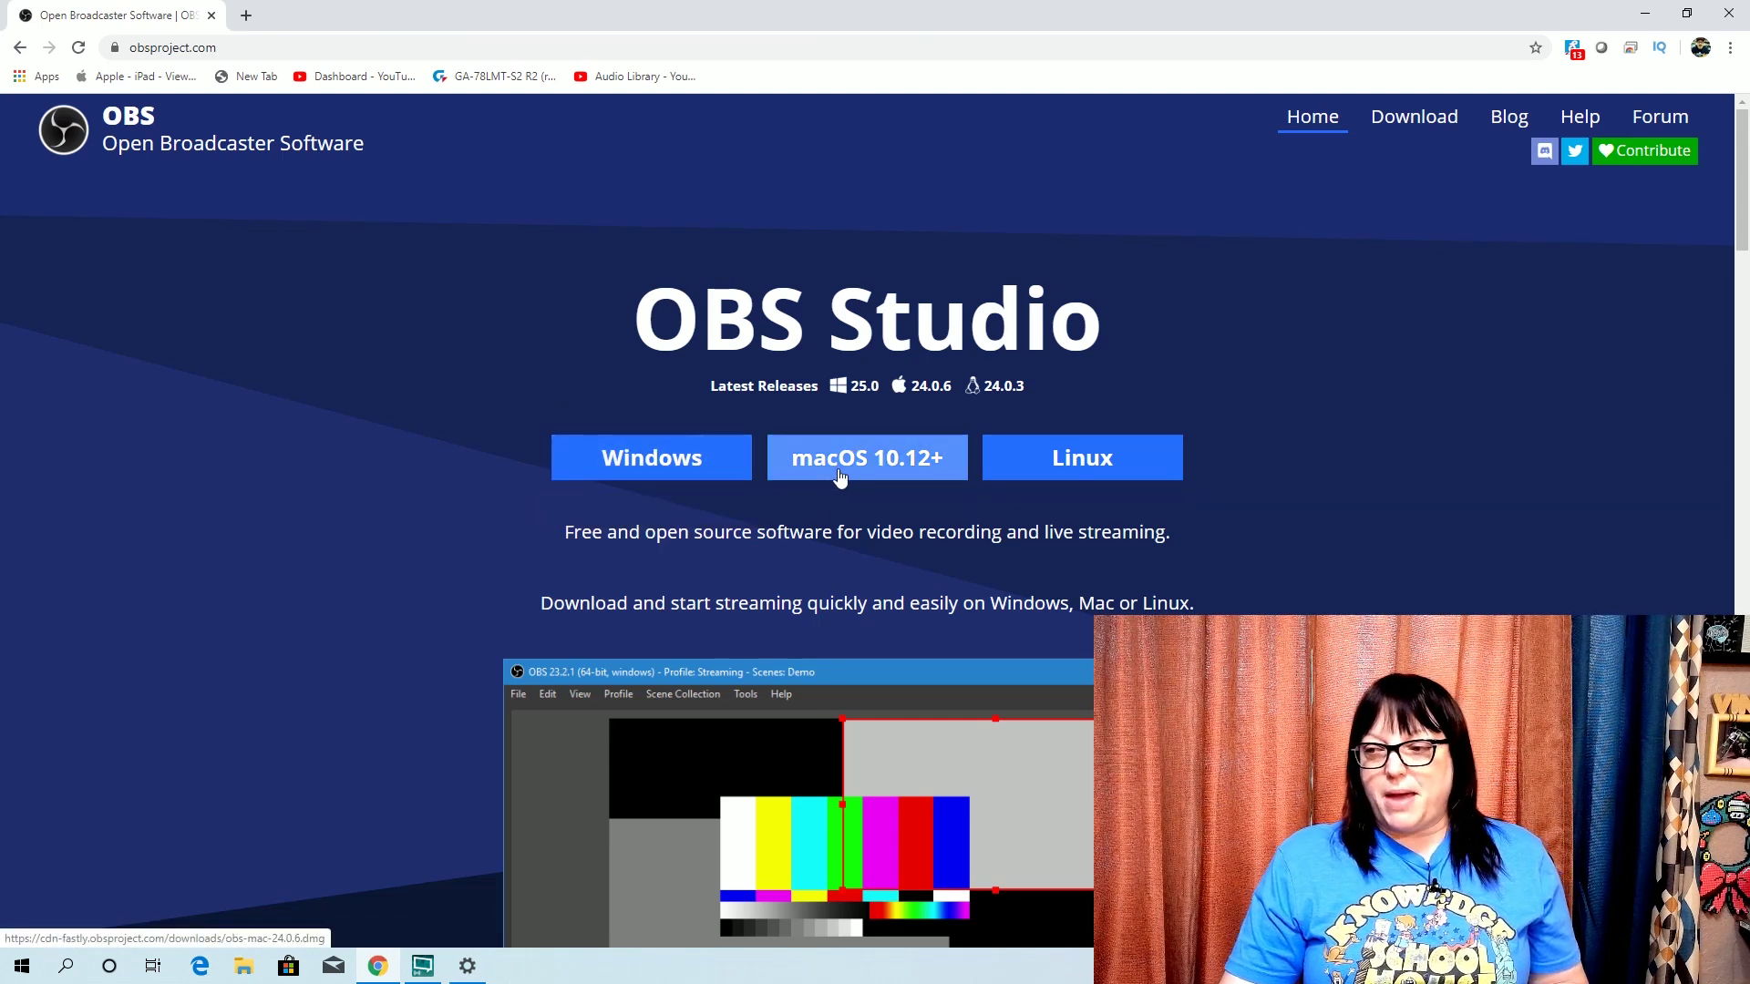
{"action": "left_click", "coordinate": [641, 458]}
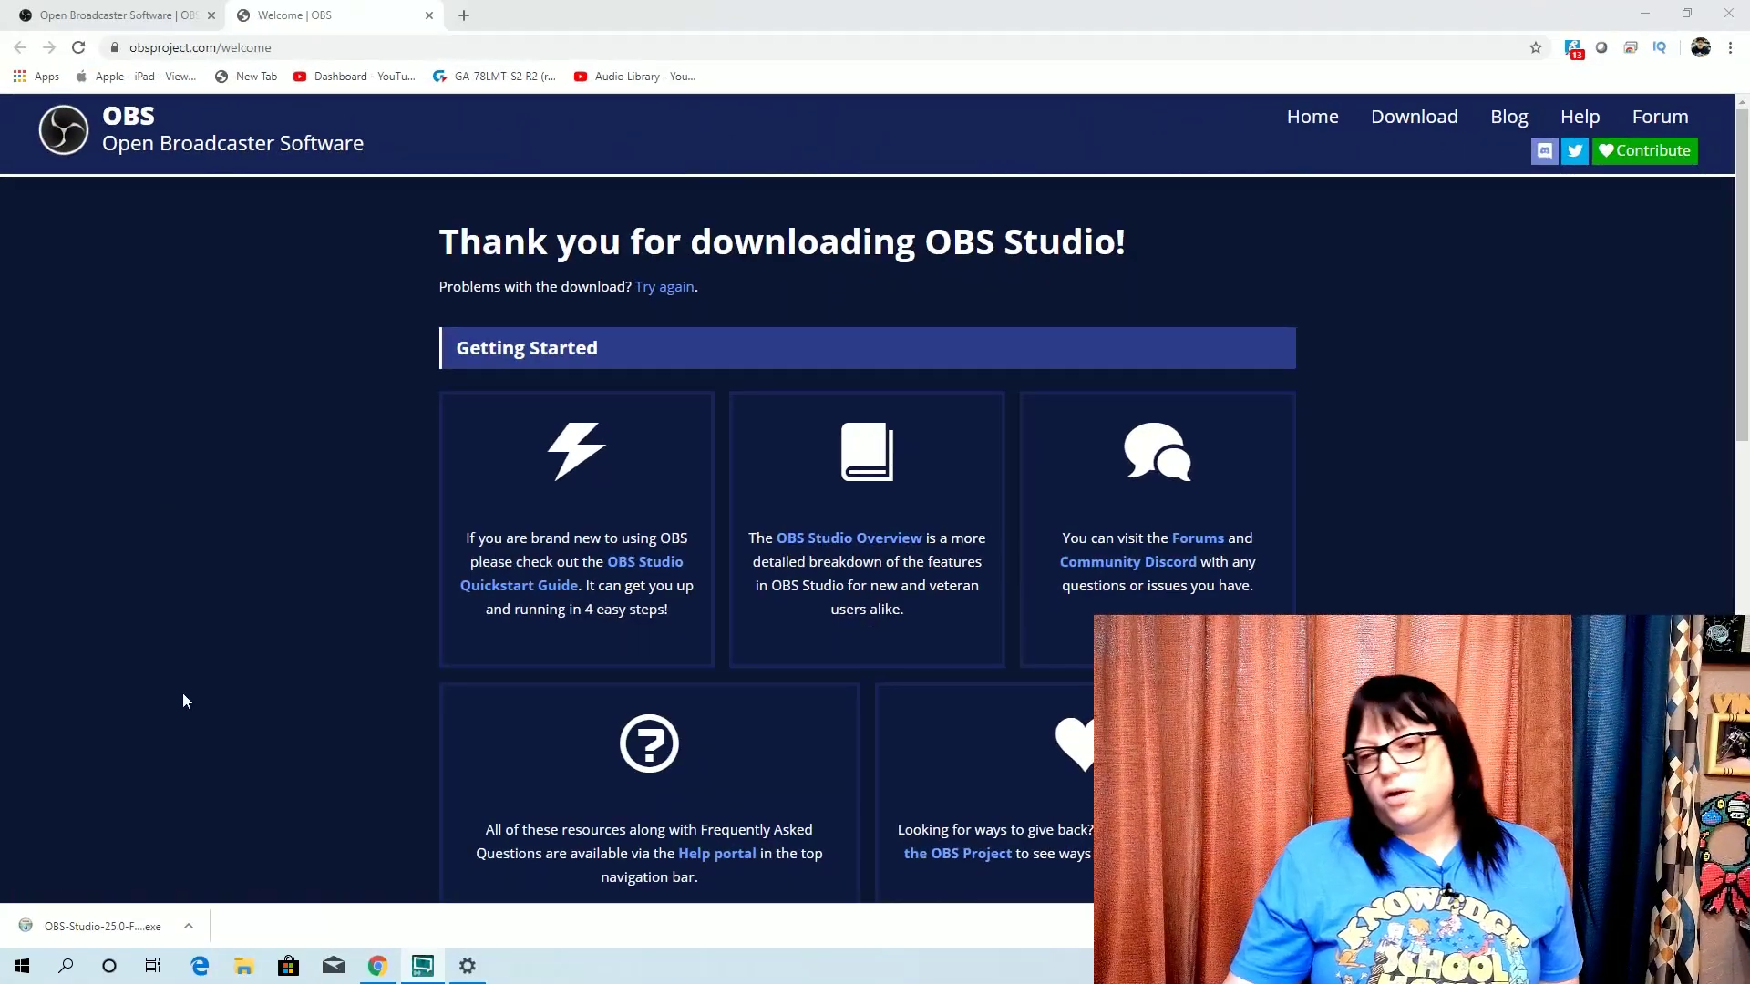
Step: Run the downloaded installer, accept the license, install OBS Studio 25.0 in C:\Program Files\obs-studio and launch it on finishing
{"action": "left_click", "coordinate": [77, 925]}
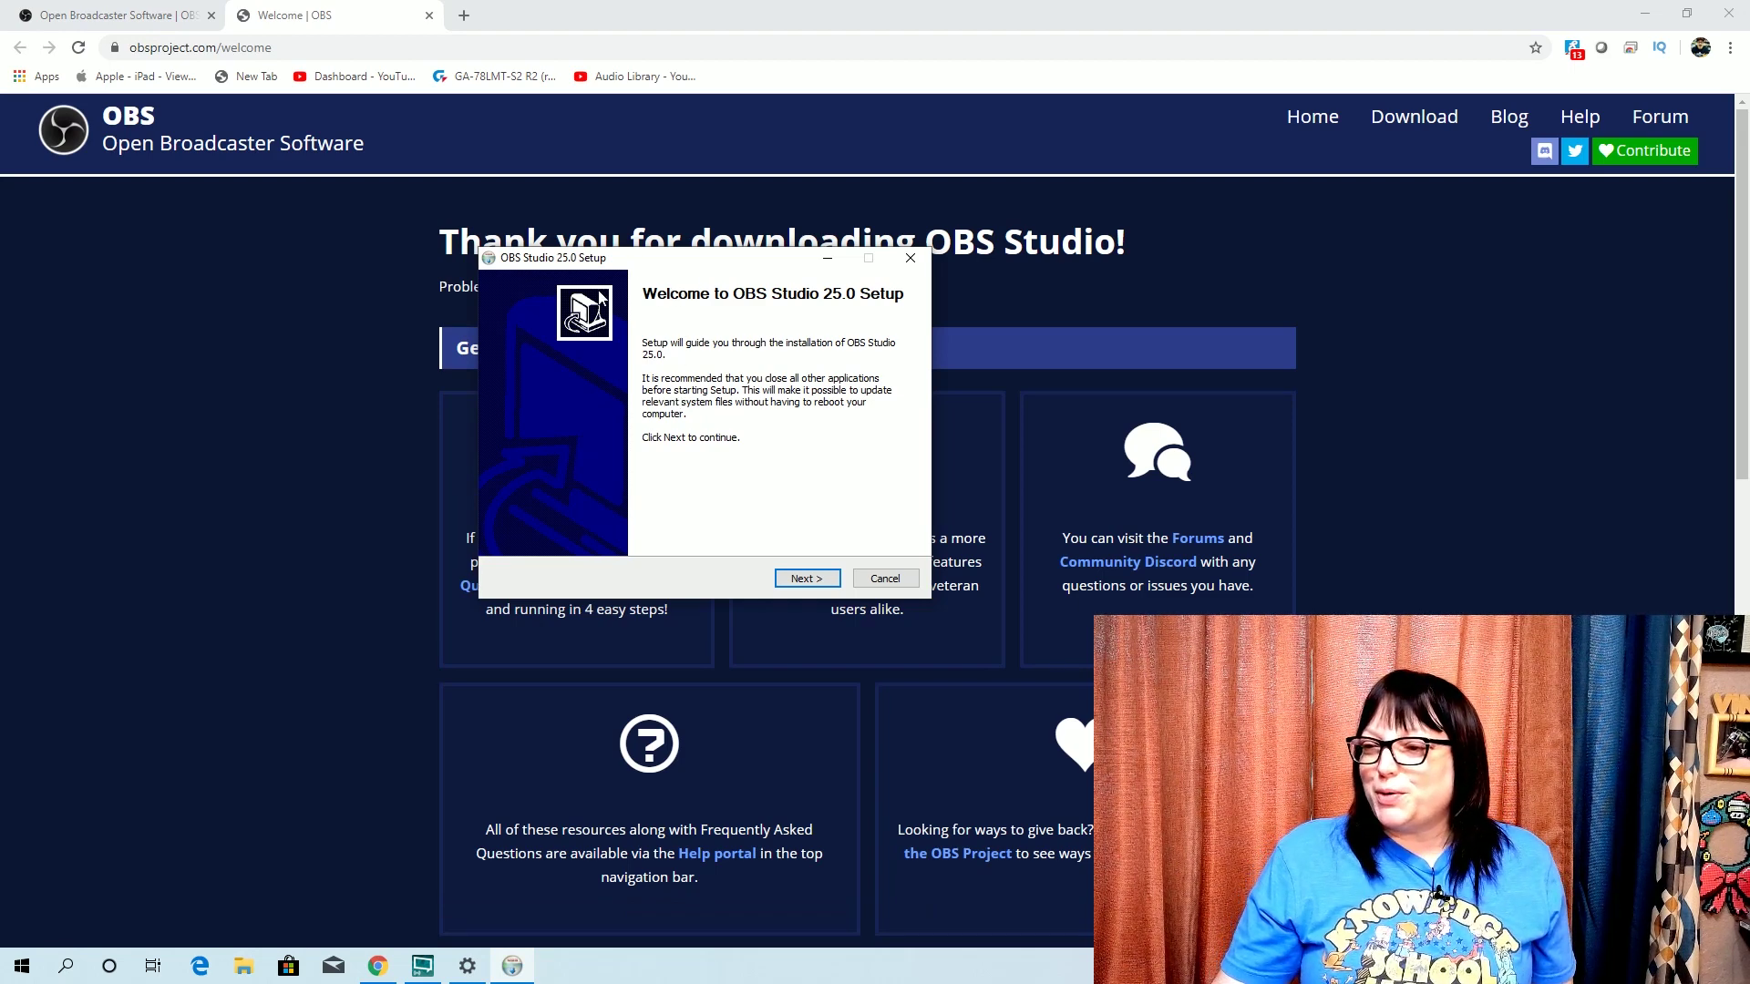
{"action": "left_click", "coordinate": [806, 580]}
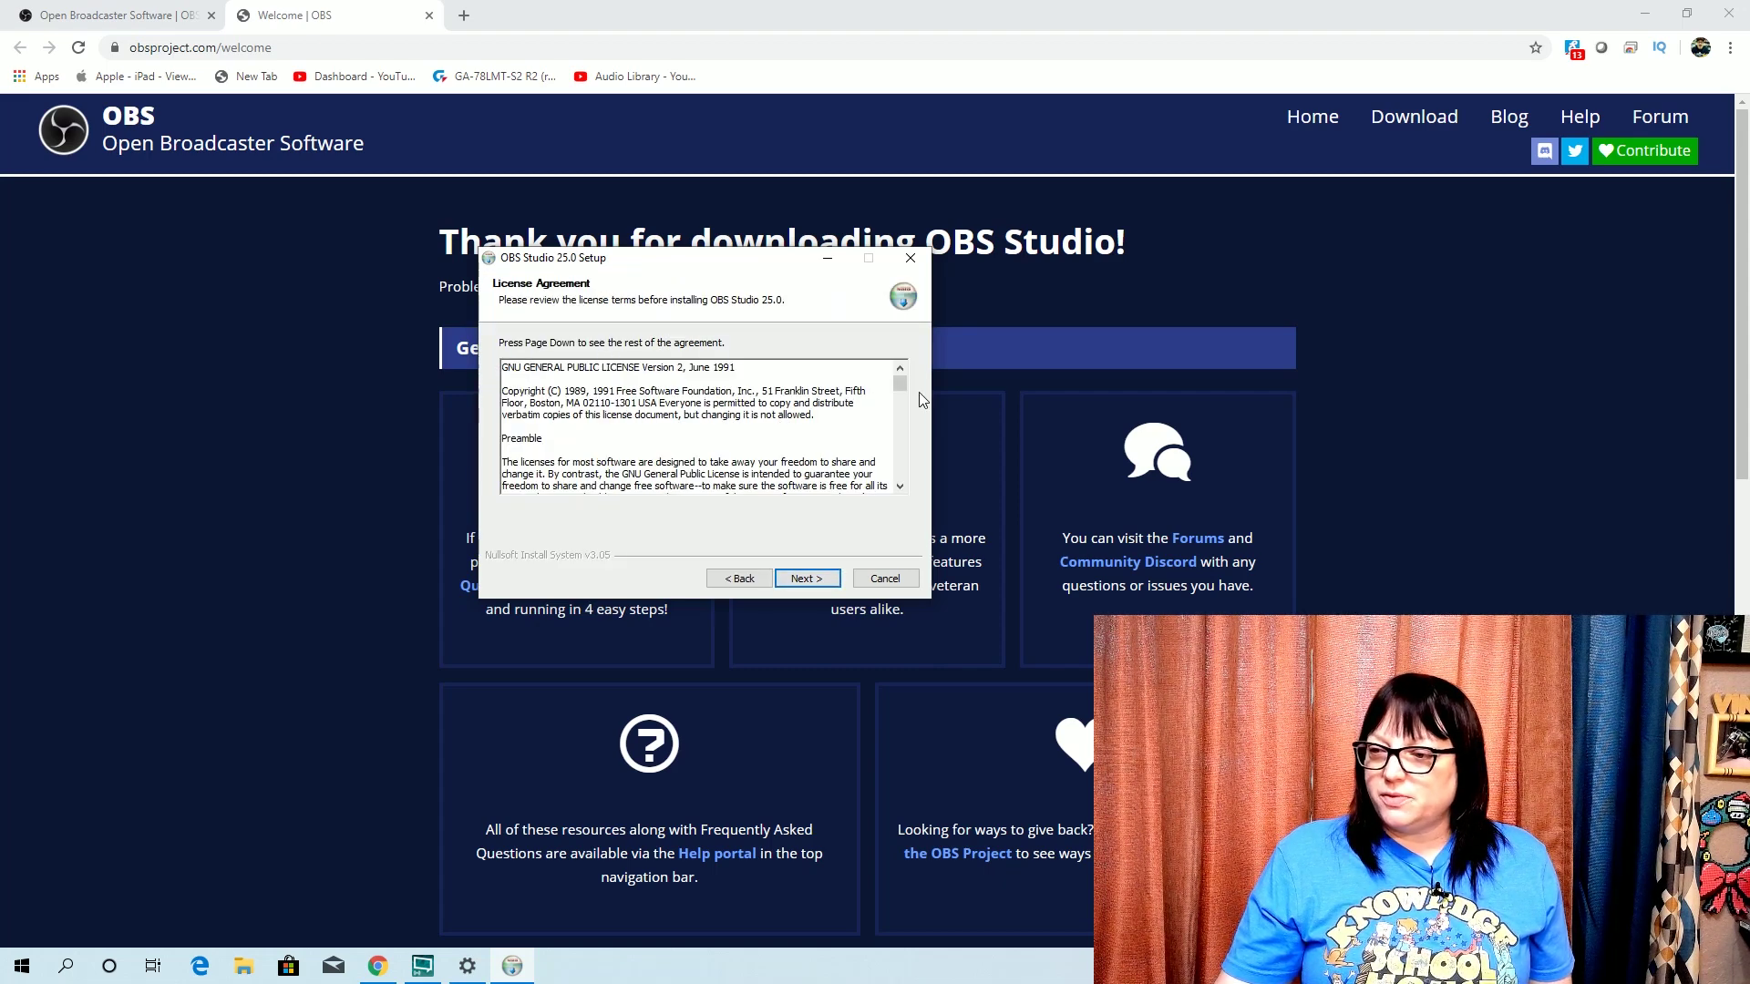
{"action": "left_click_drag", "start_coordinate": [899, 386], "coordinate": [902, 470]}
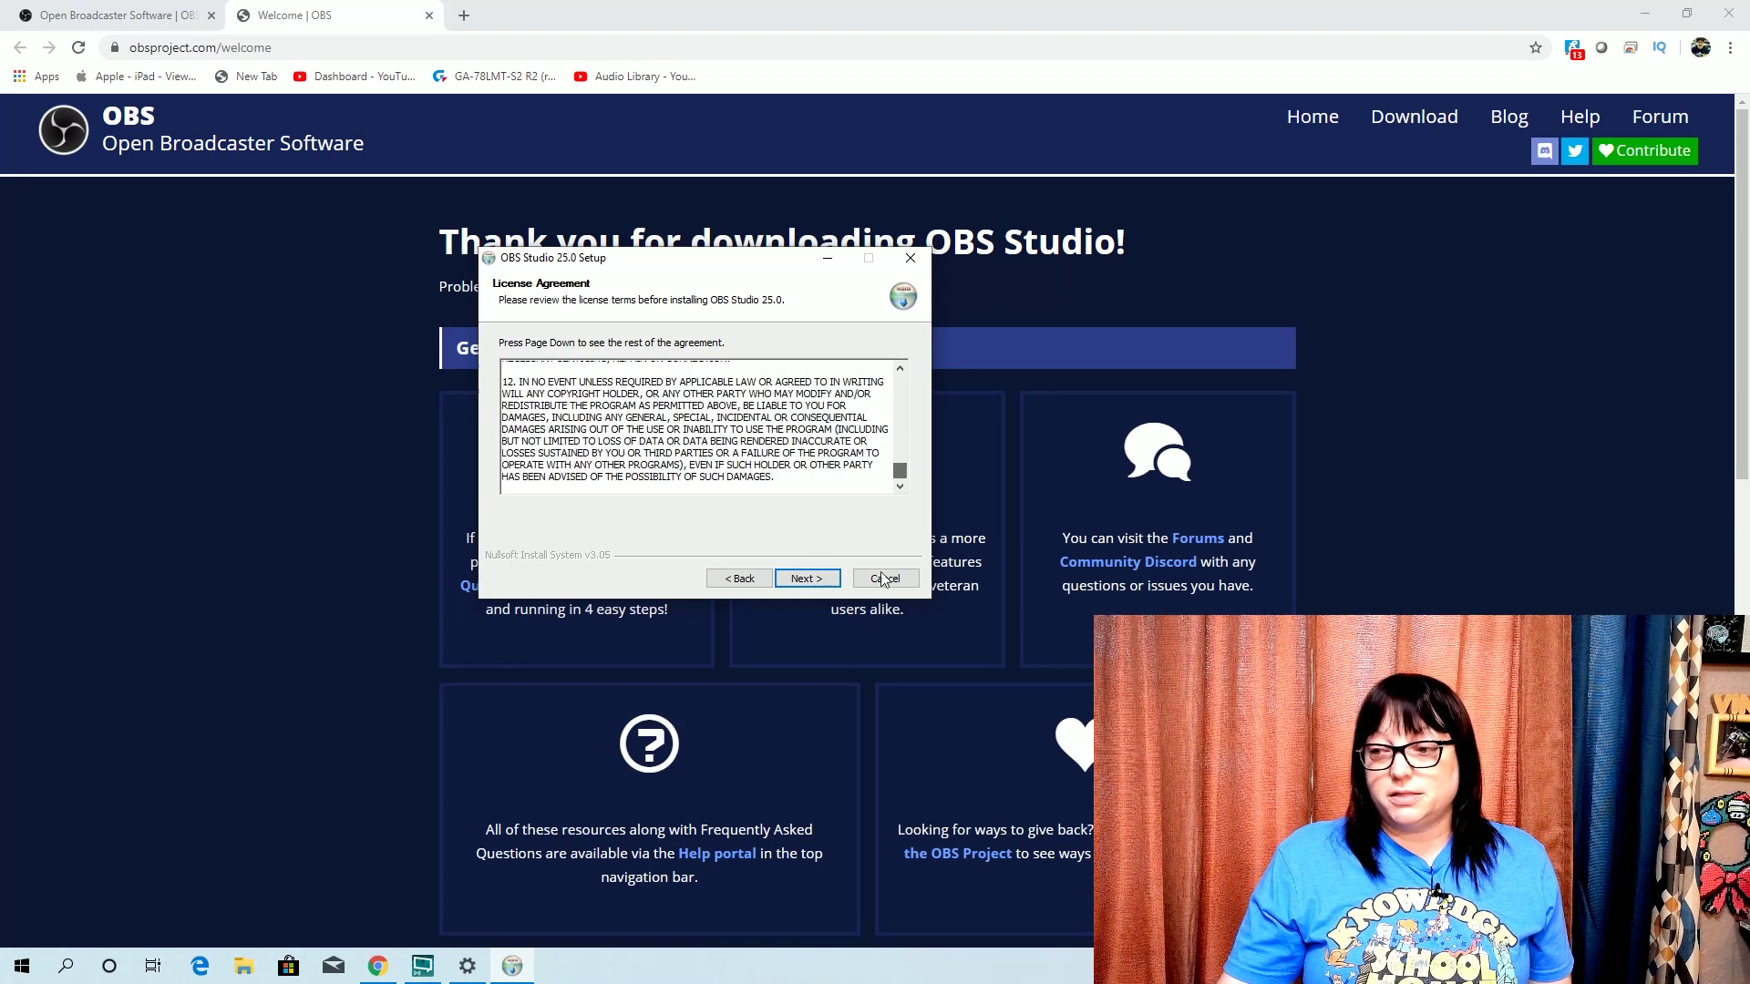
{"action": "left_click", "coordinate": [806, 578]}
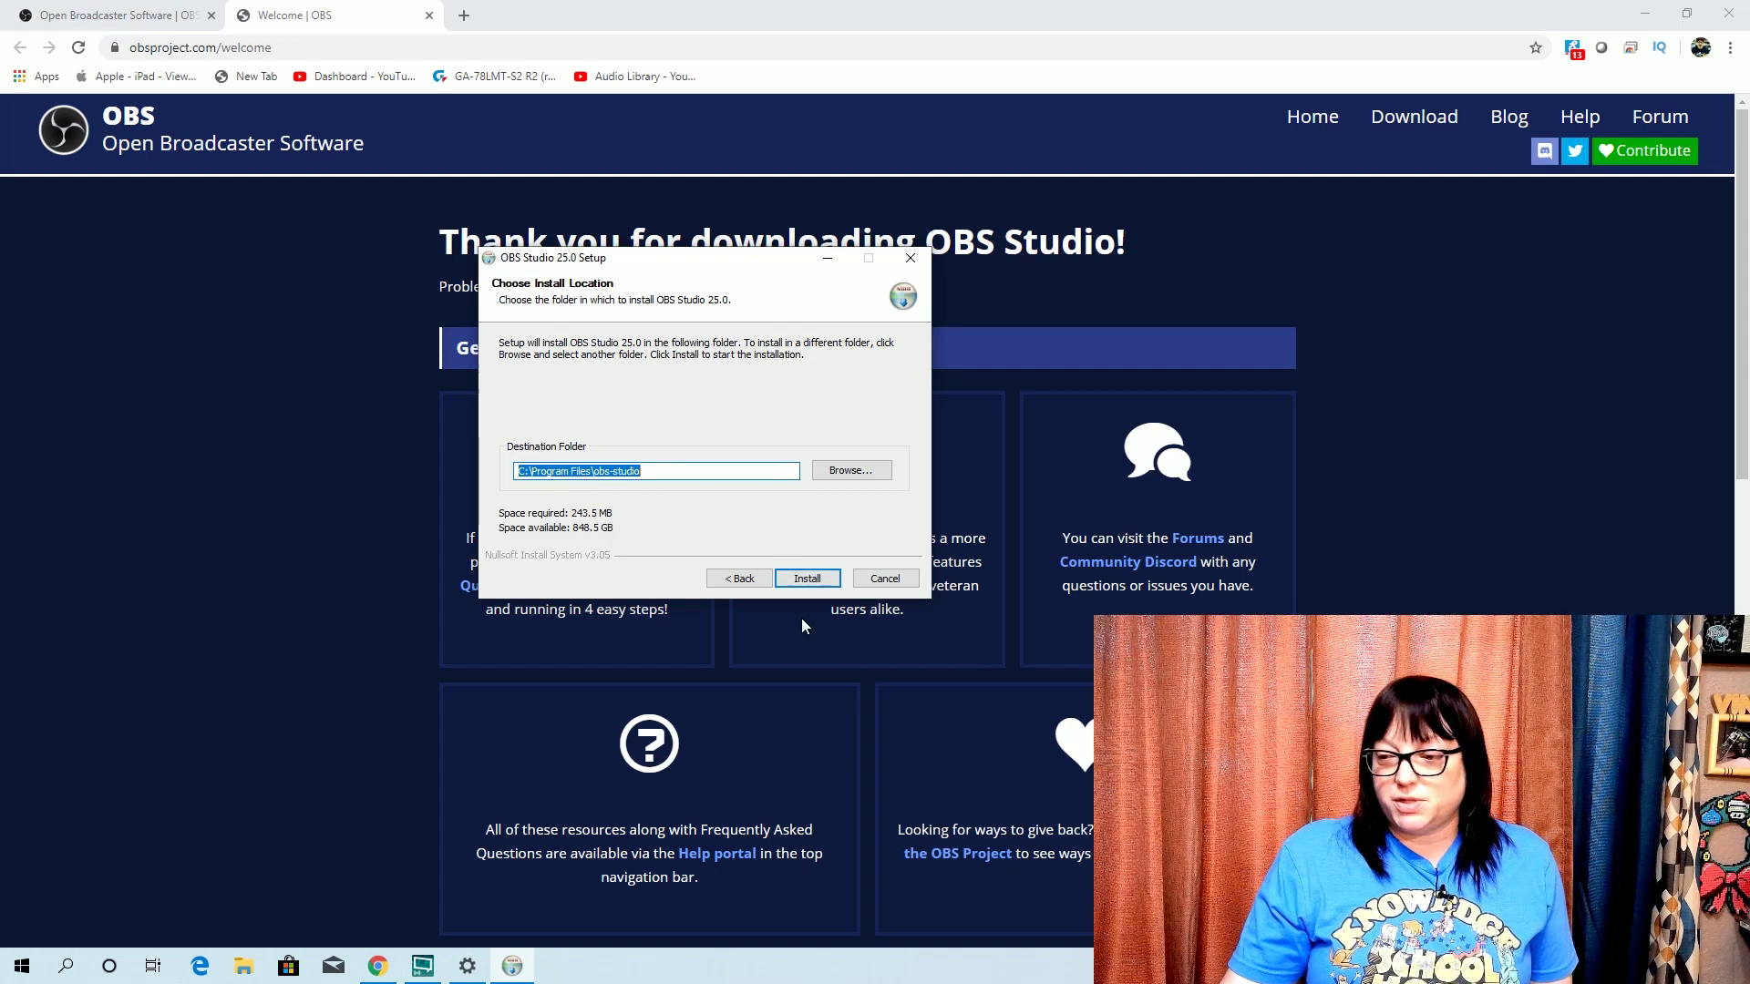
{"action": "left_click", "coordinate": [808, 579]}
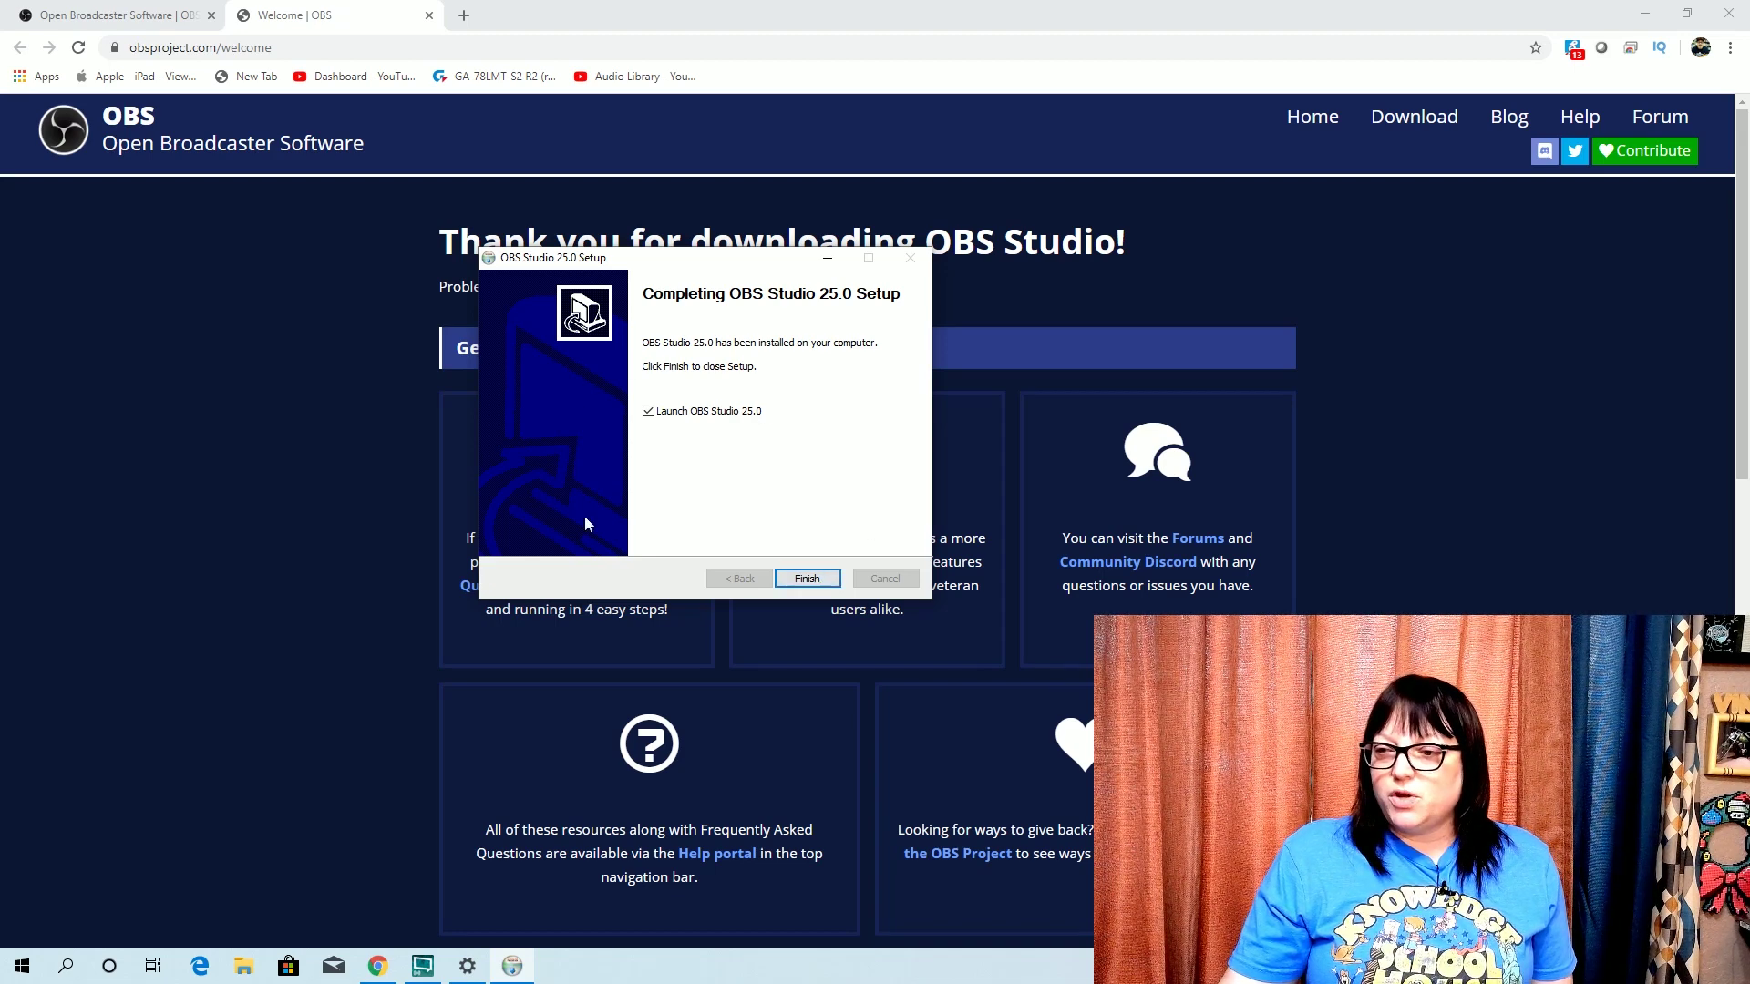
{"action": "left_click", "coordinate": [812, 580]}
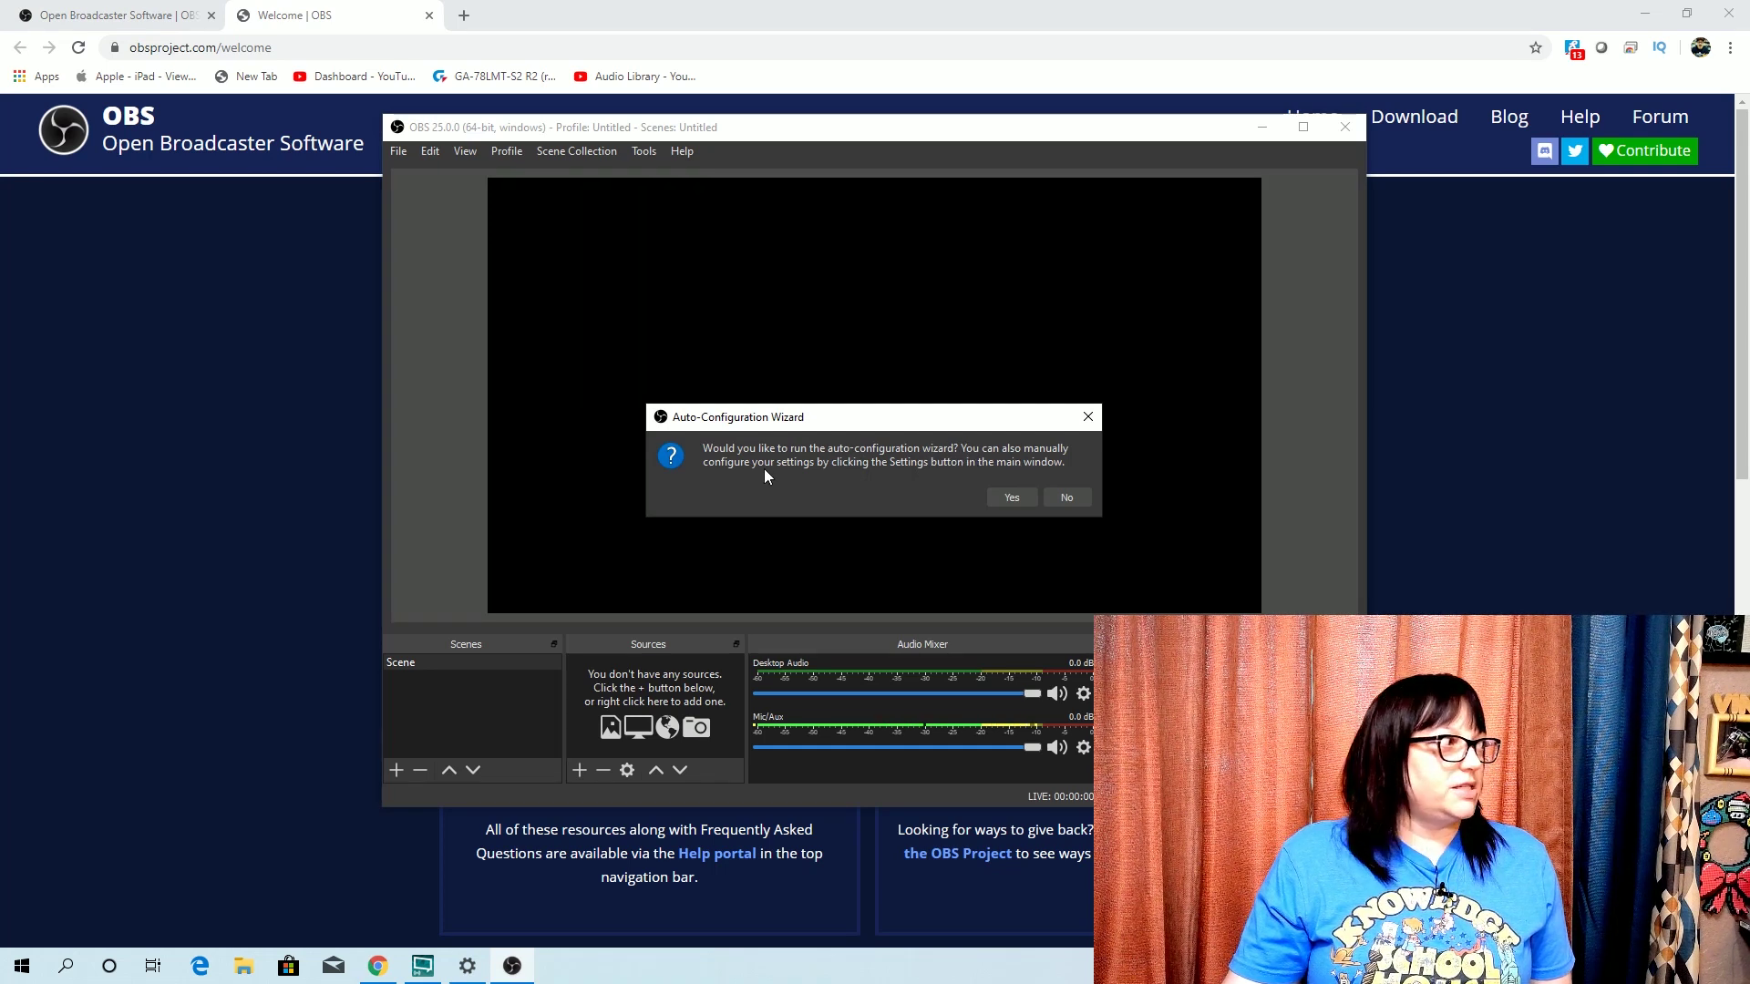
{"action": "left_click", "coordinate": [1009, 497]}
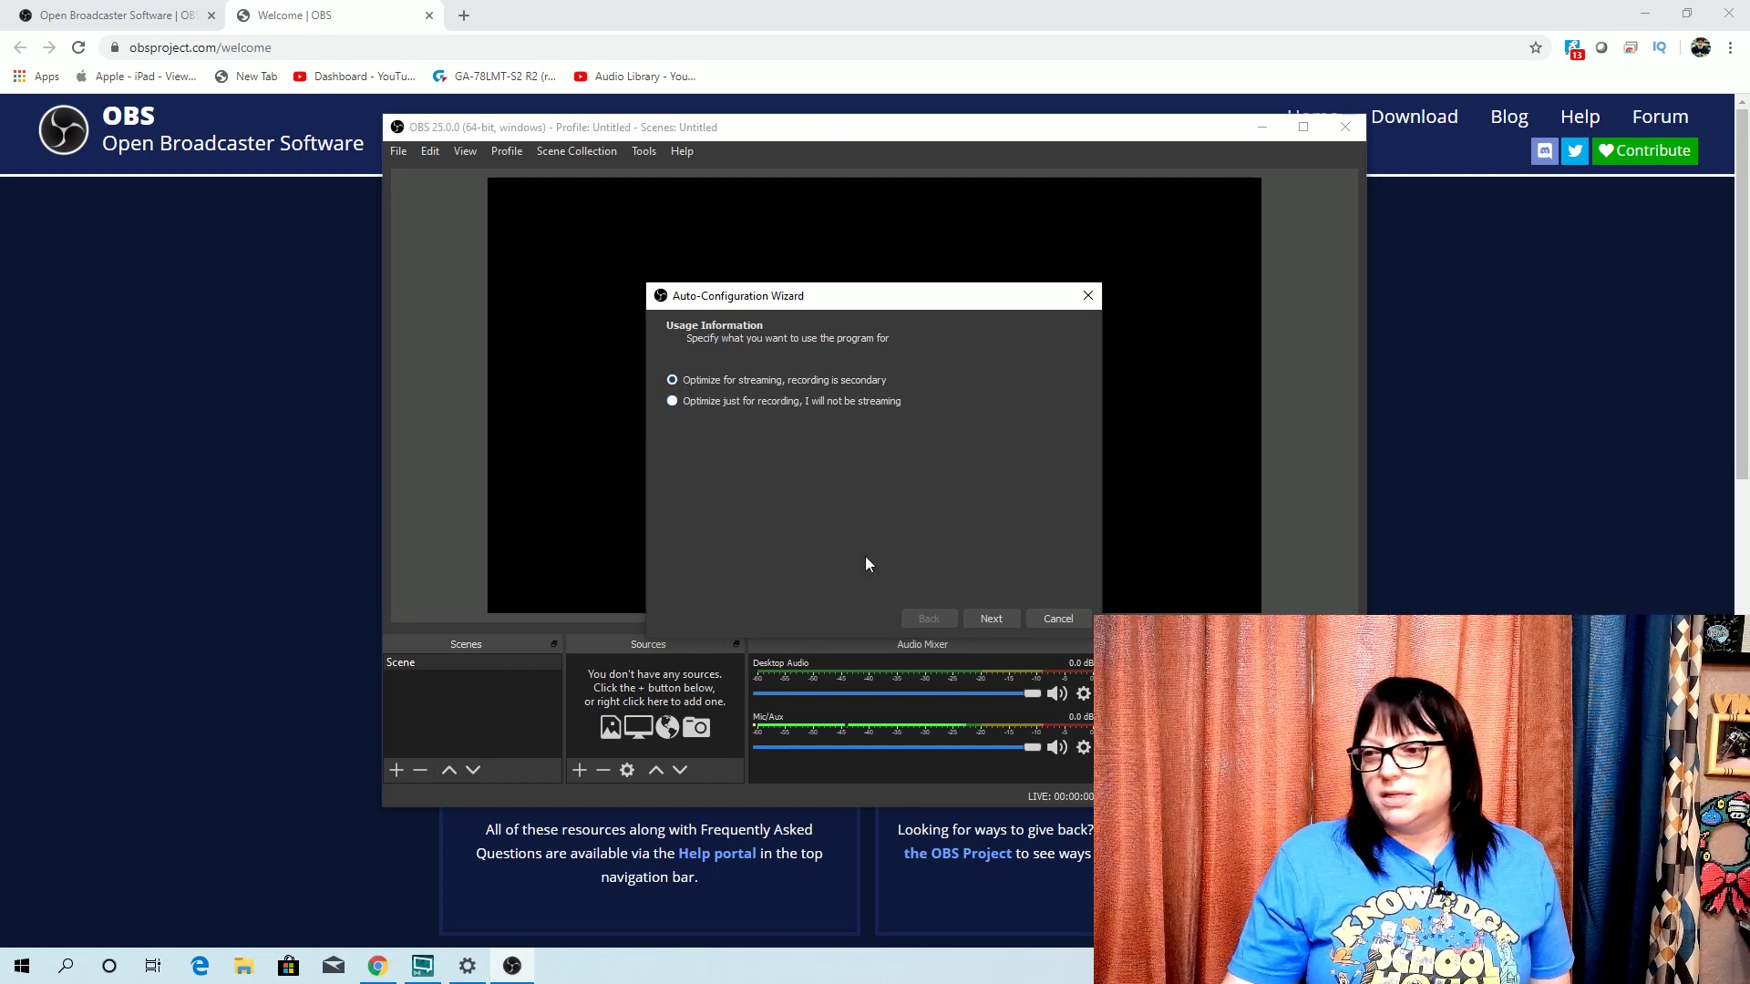
{"action": "left_click", "coordinate": [986, 618]}
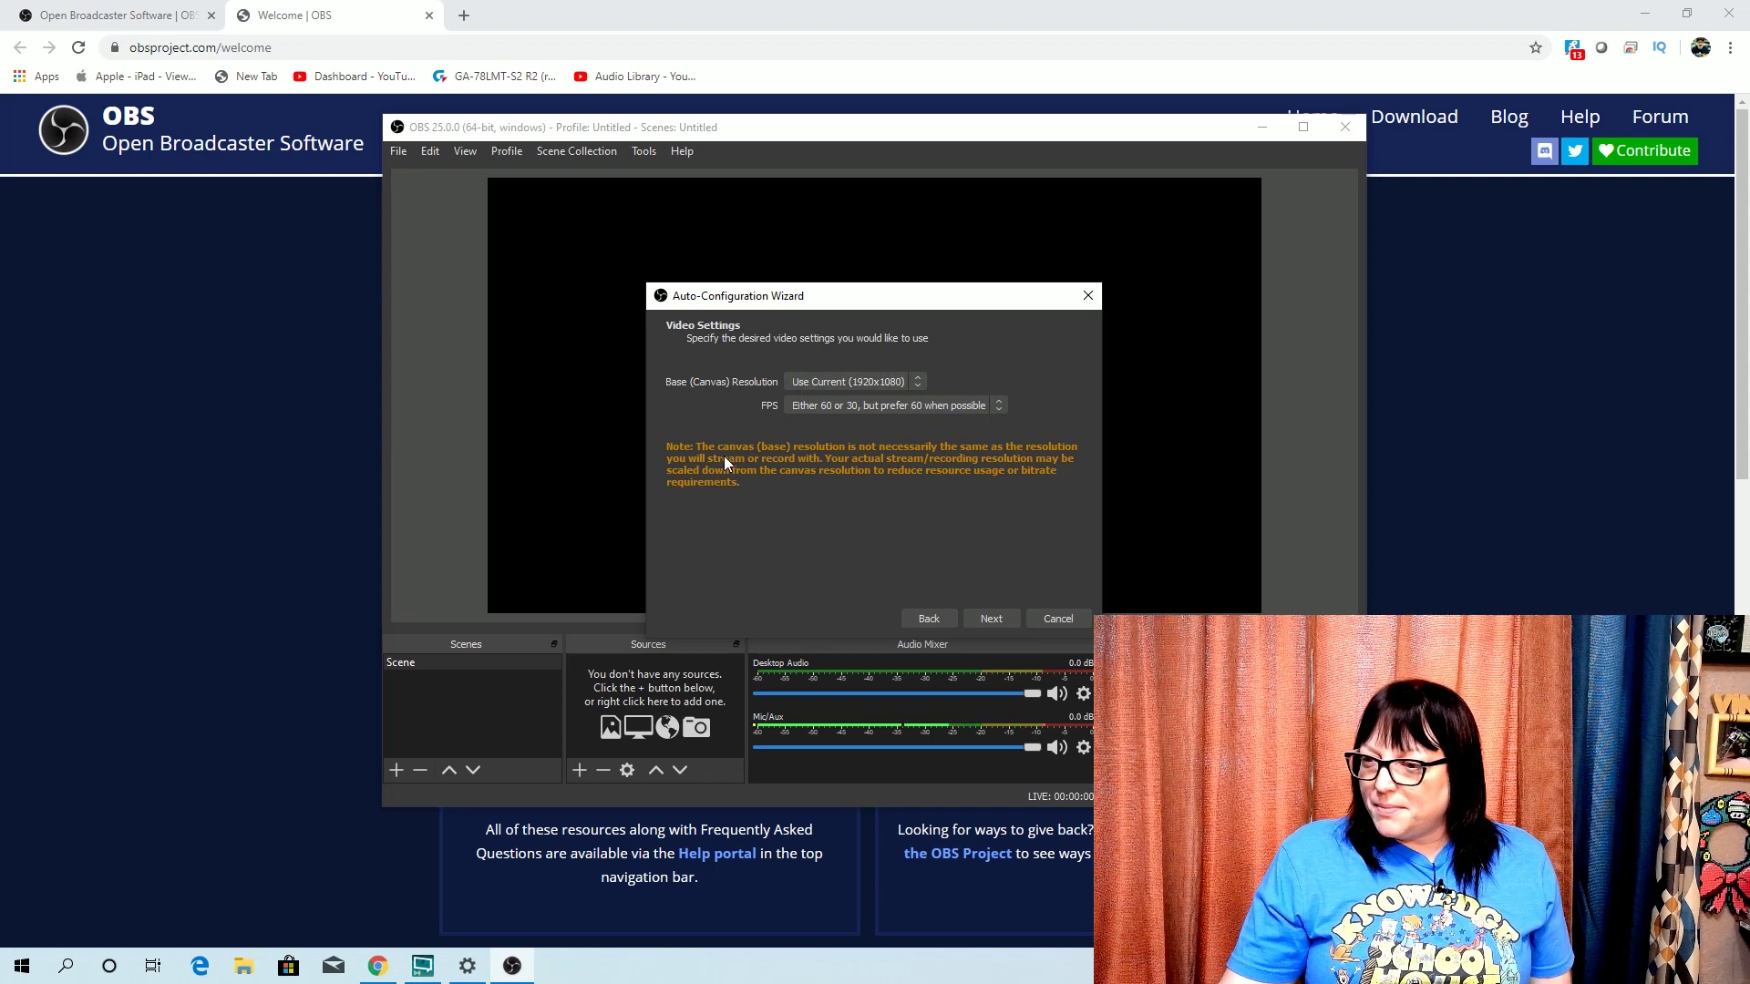
{"action": "left_click", "coordinate": [1000, 618]}
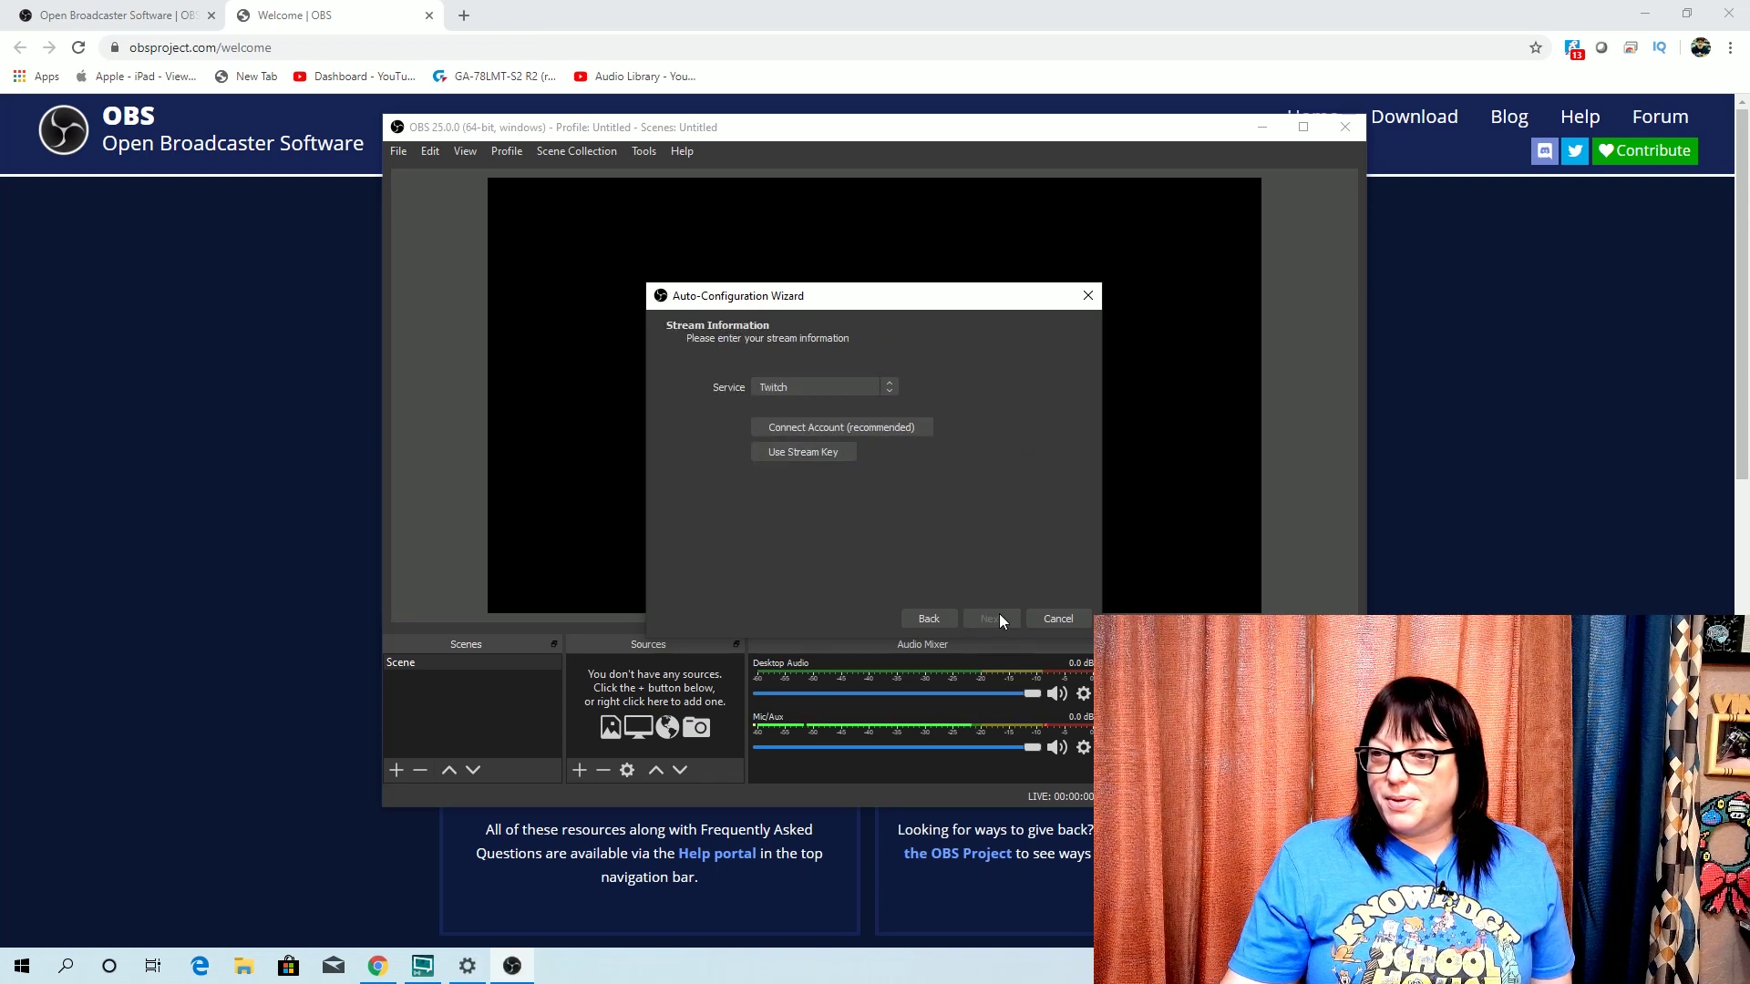
{"action": "left_click", "coordinate": [889, 390]}
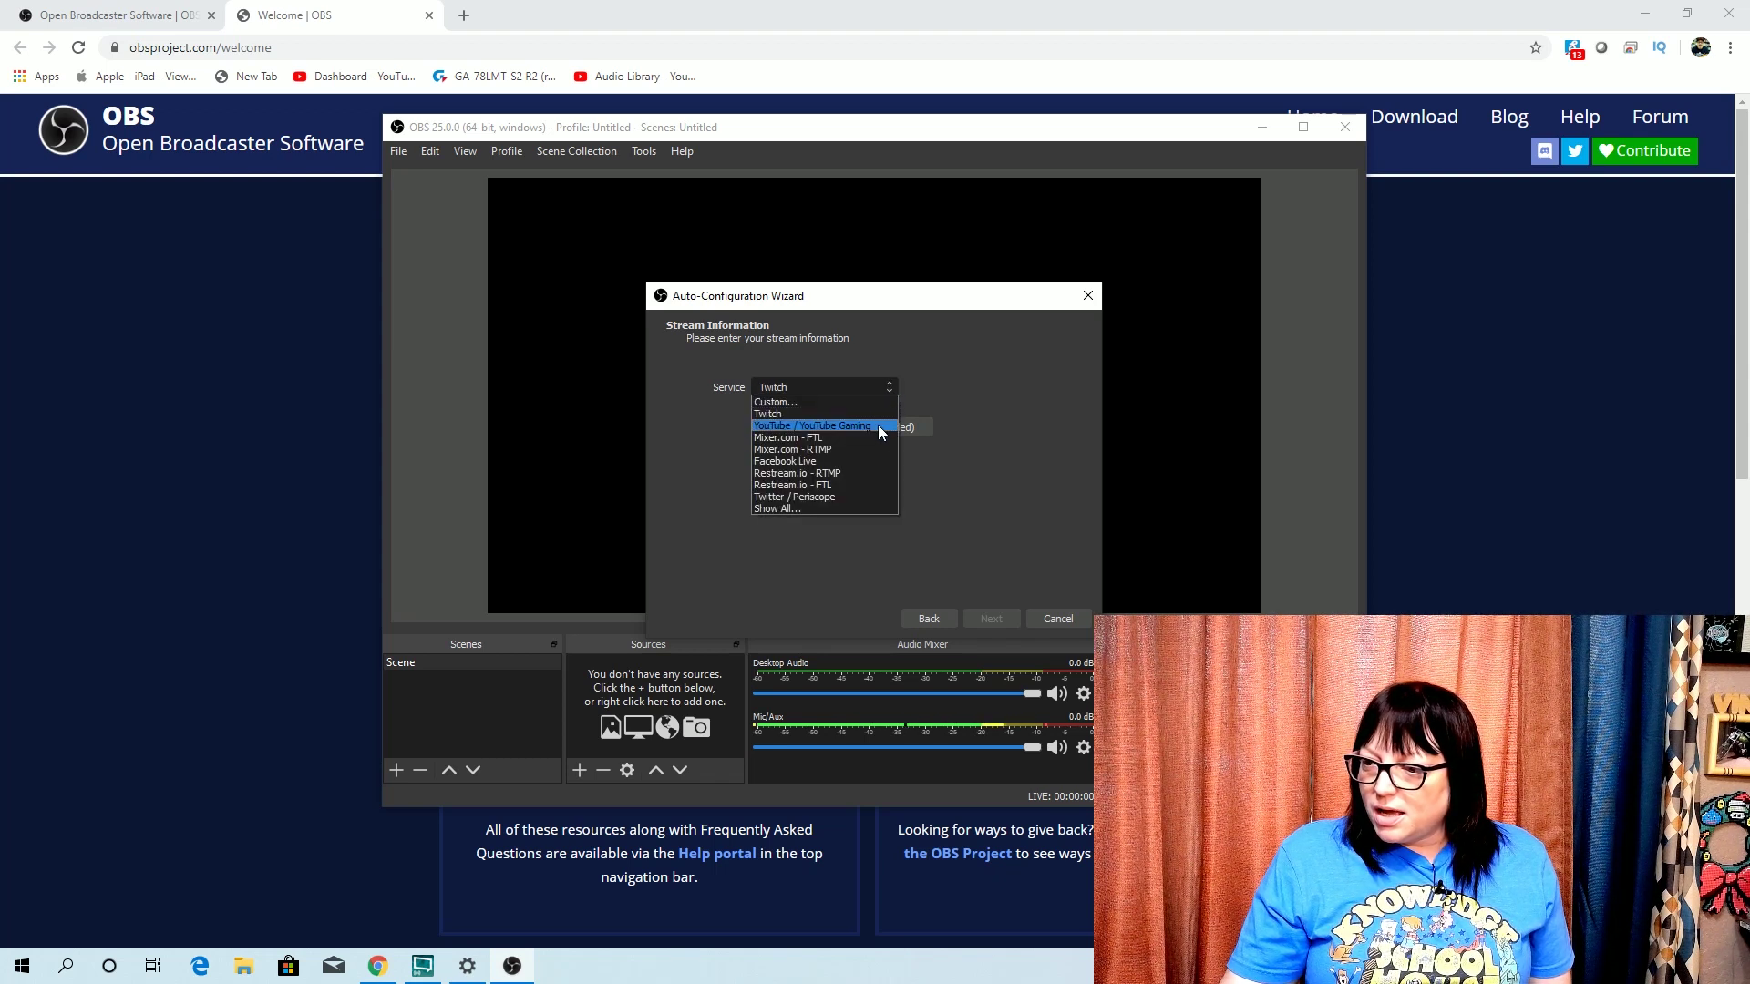
{"action": "left_click", "coordinate": [878, 425]}
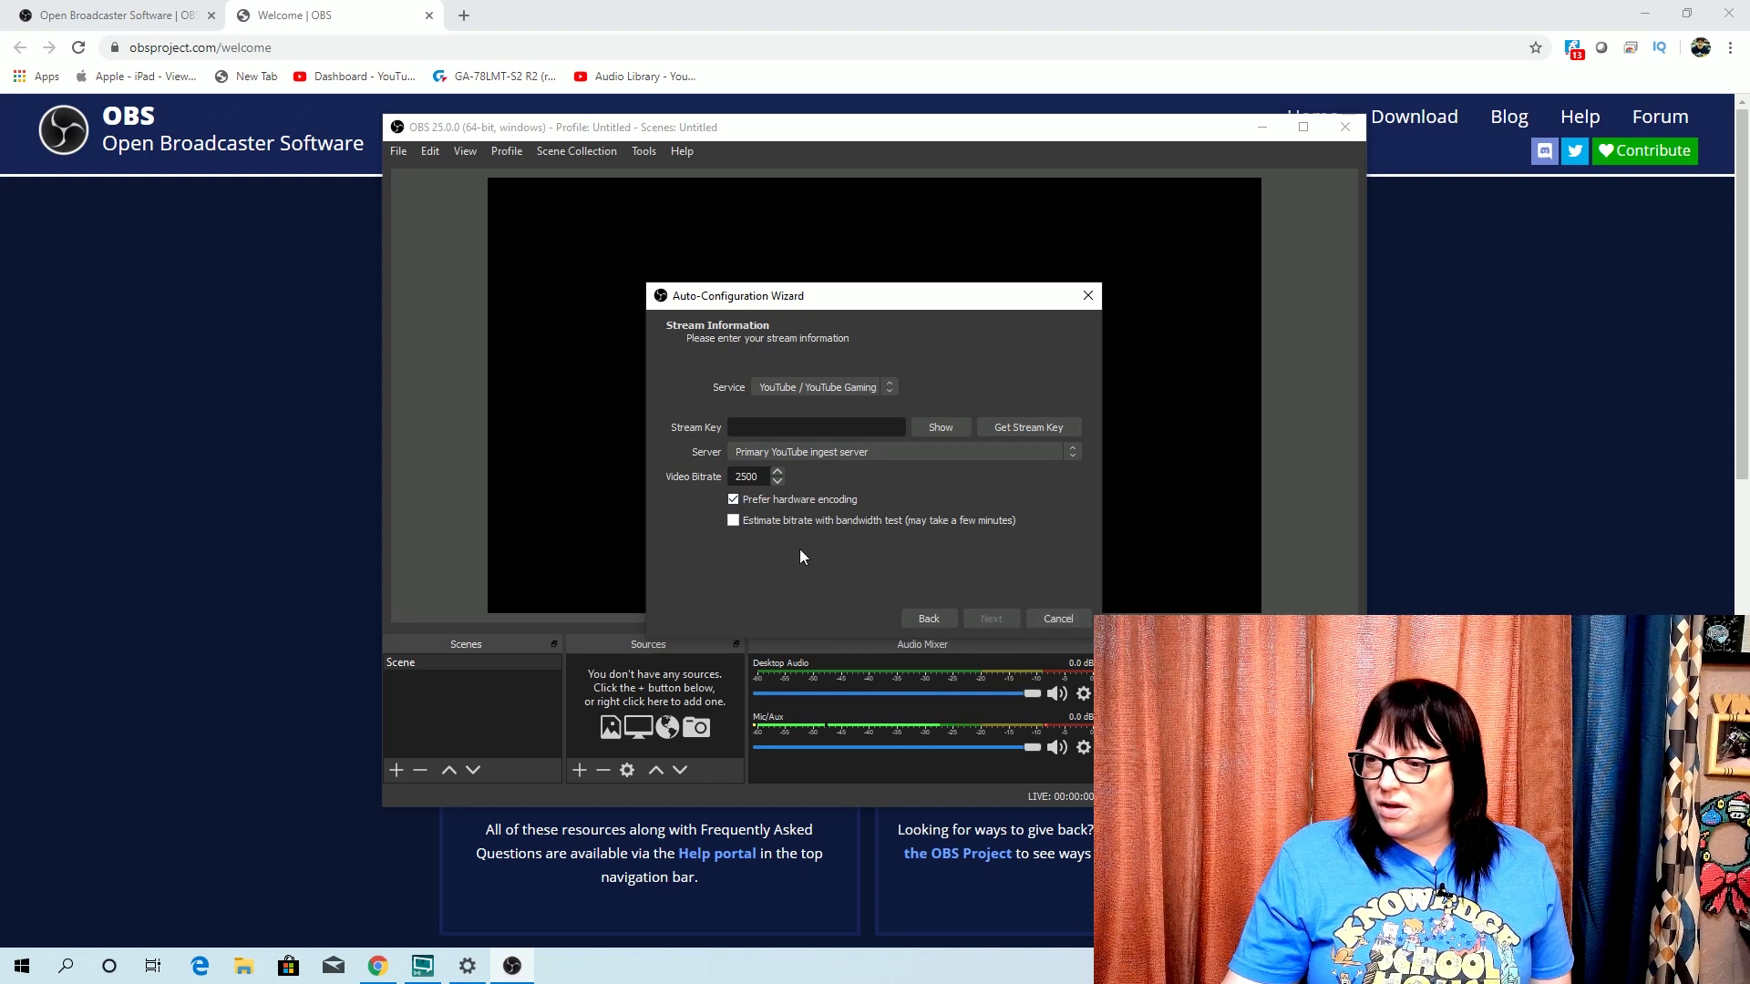
{"action": "left_click", "coordinate": [1058, 618]}
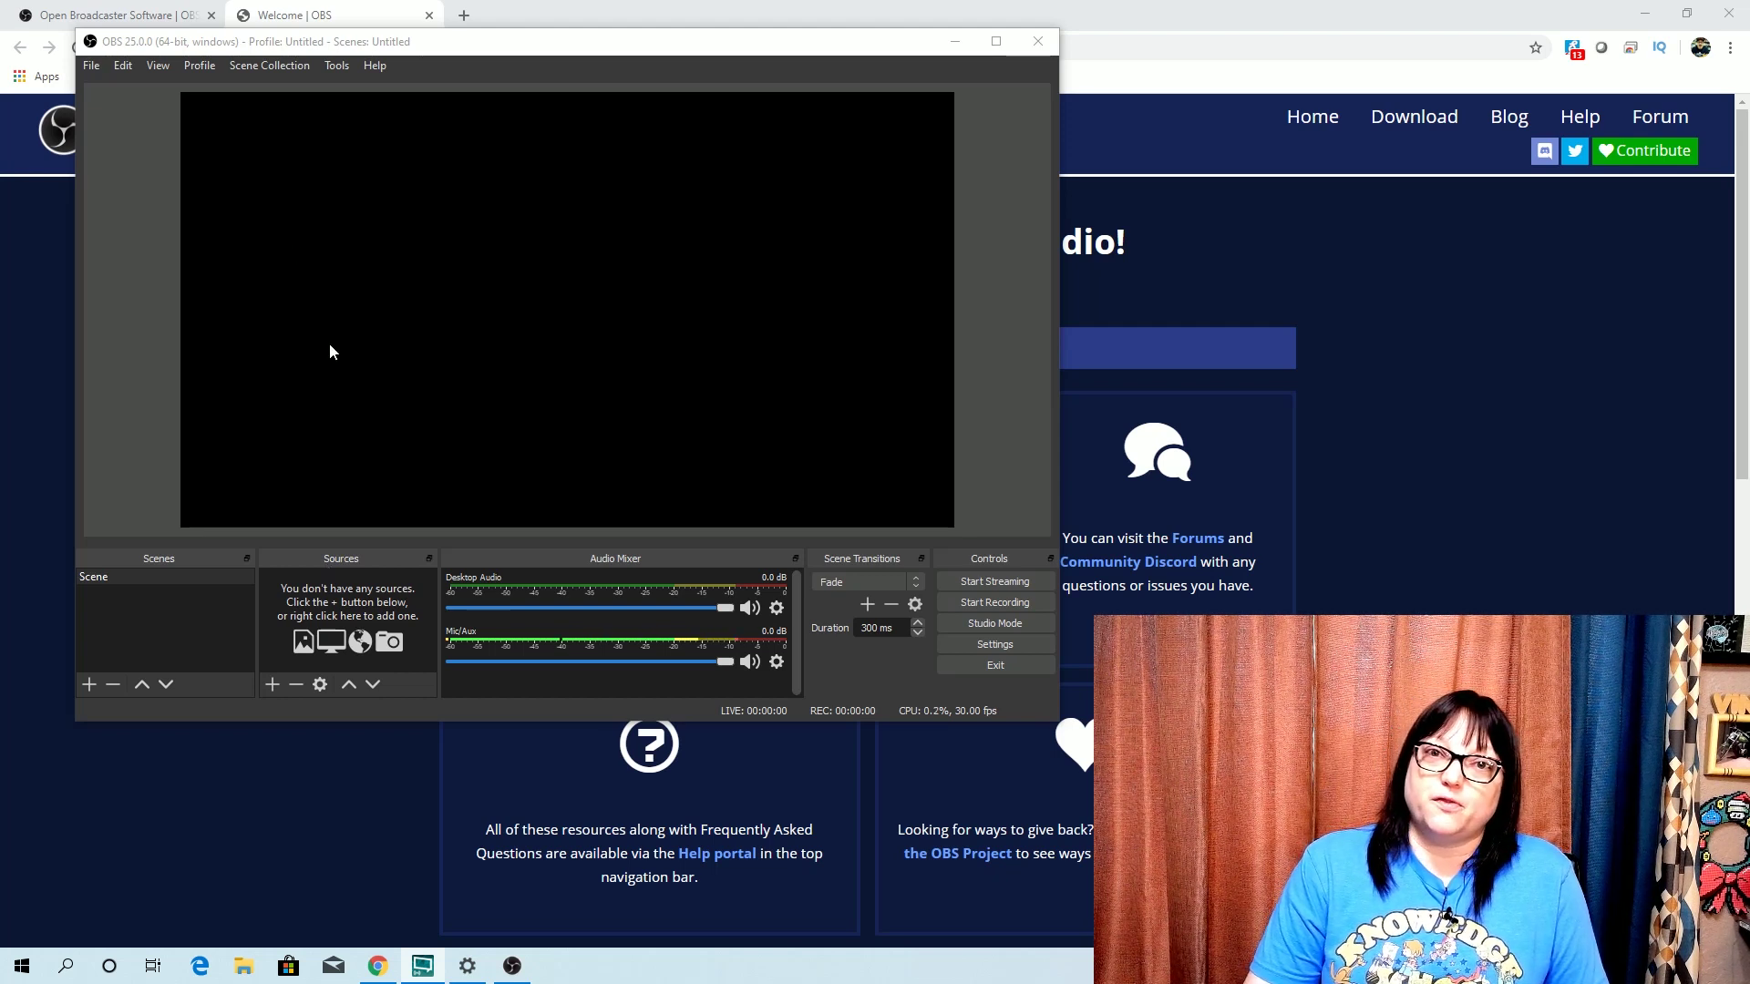
Step: Add a new Video Capture Device source to the scene, using the first USB Video Device as its camera
{"action": "left_click", "coordinate": [273, 684]}
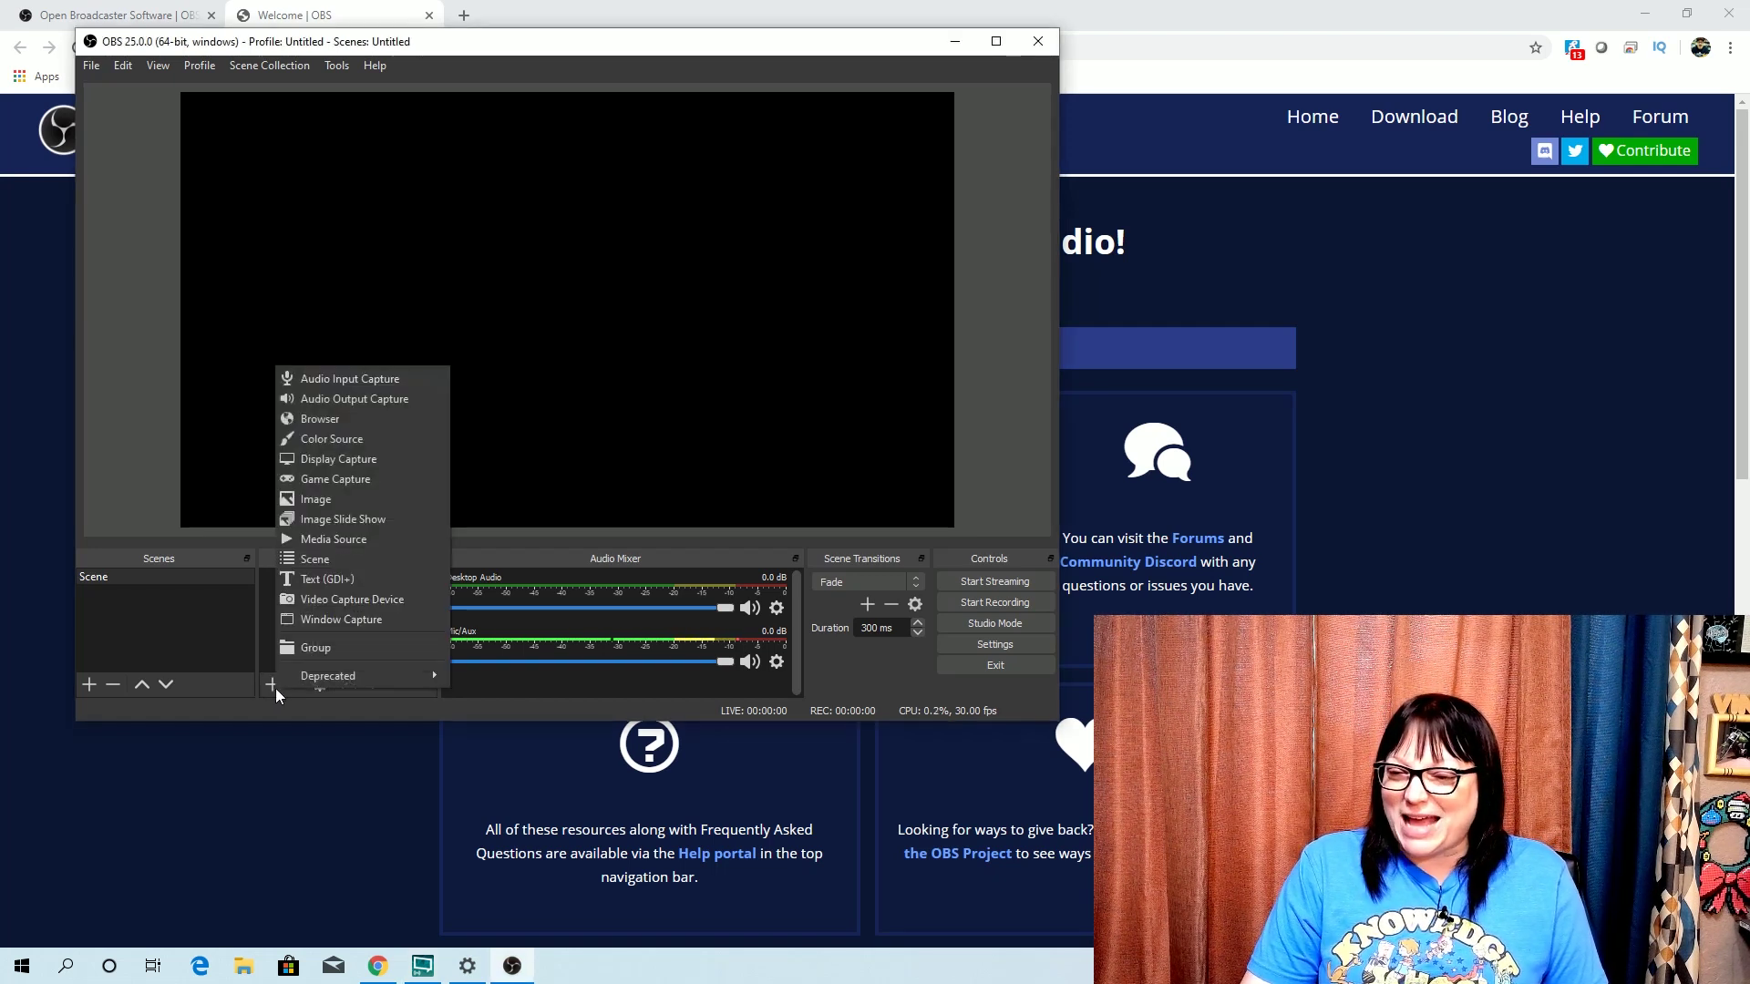
{"action": "left_click", "coordinate": [371, 601]}
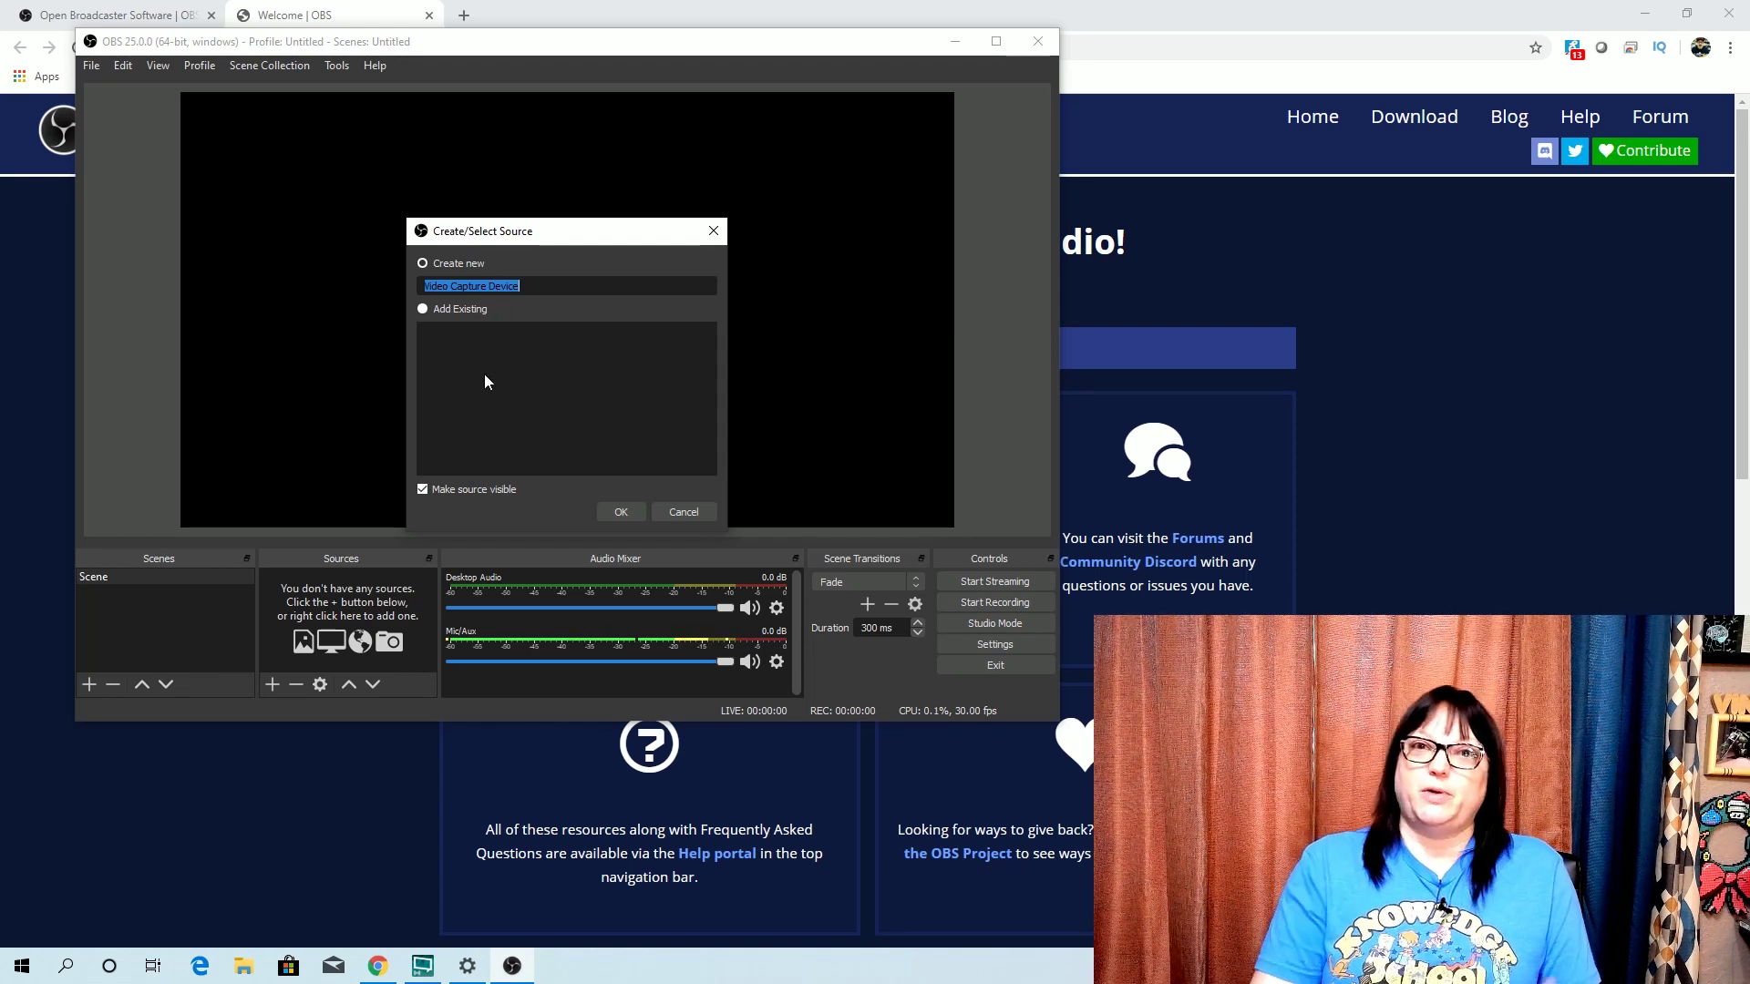
{"action": "left_click", "coordinate": [621, 512]}
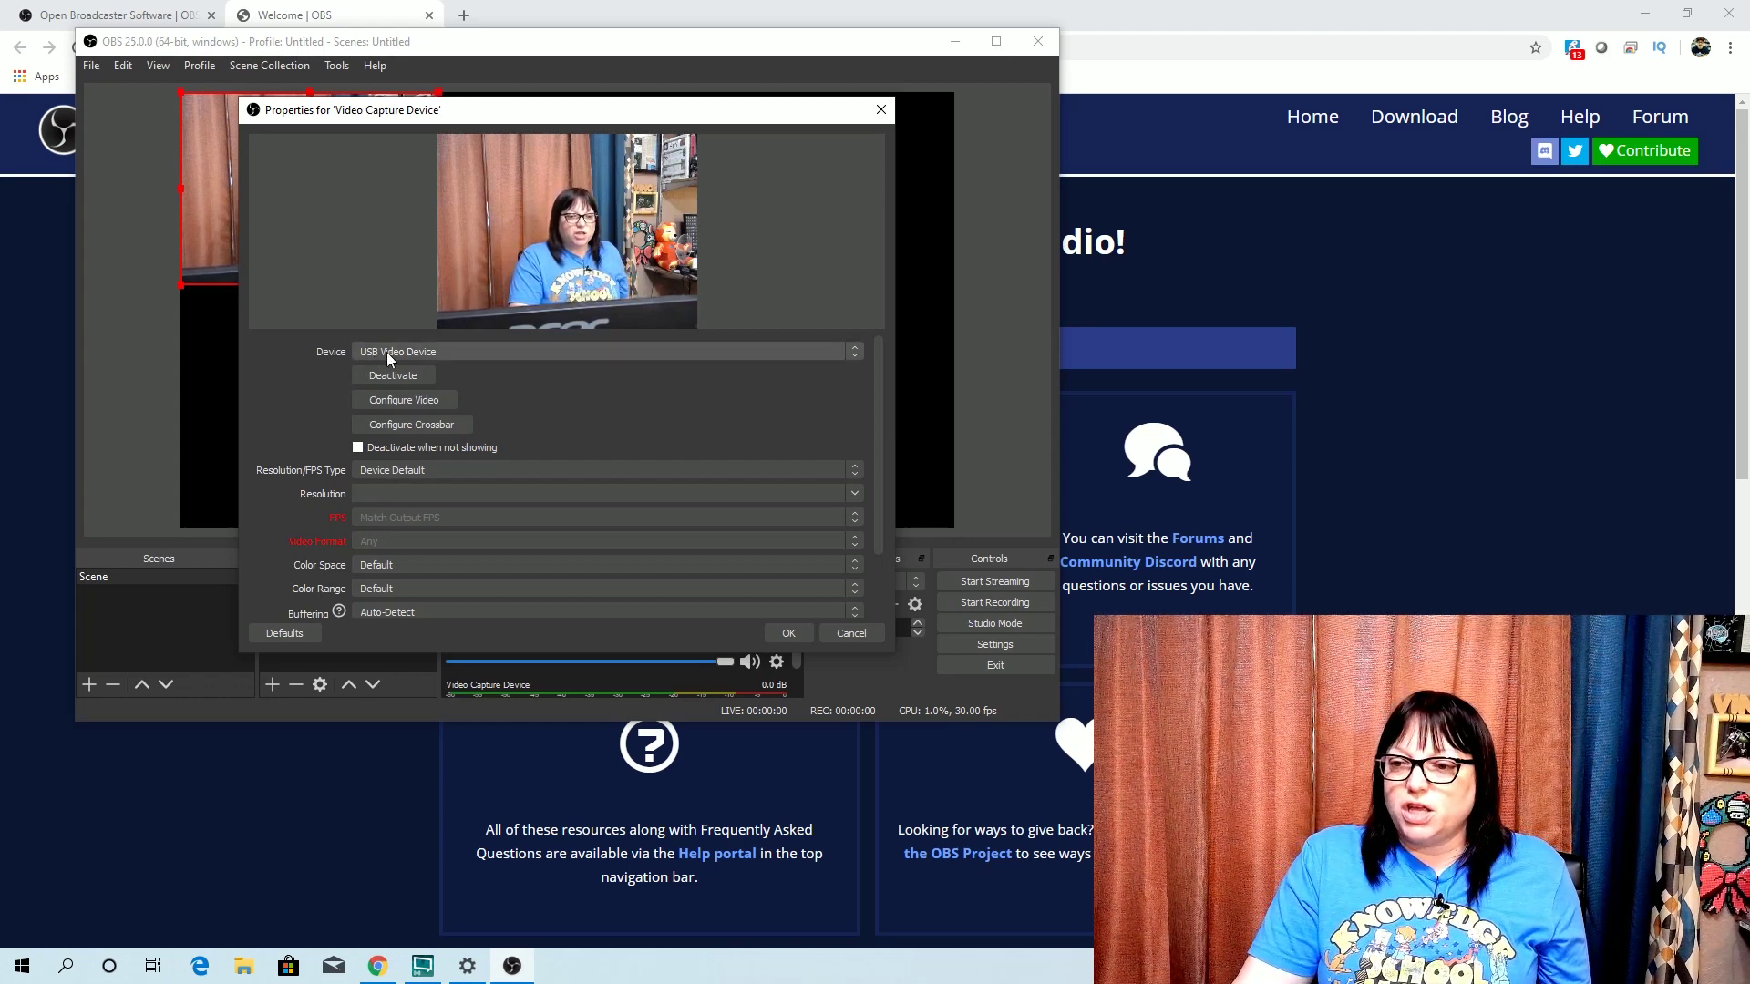
{"action": "left_click", "coordinate": [784, 351]}
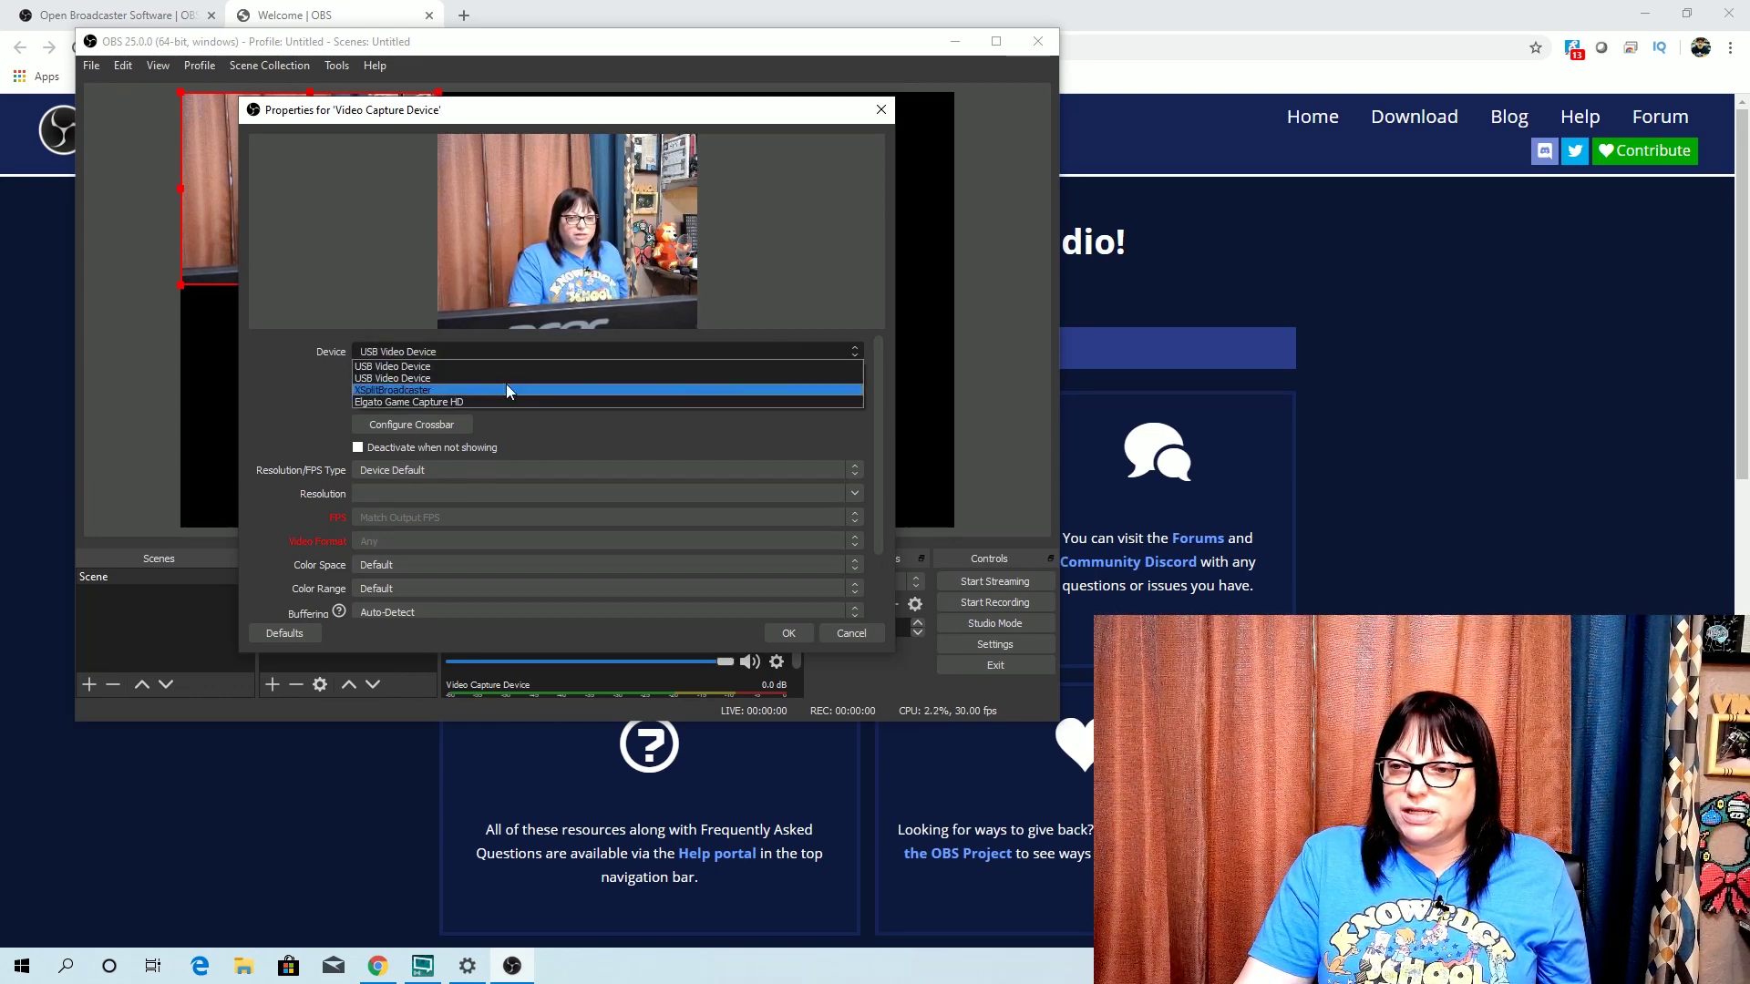
{"action": "left_click", "coordinate": [446, 365]}
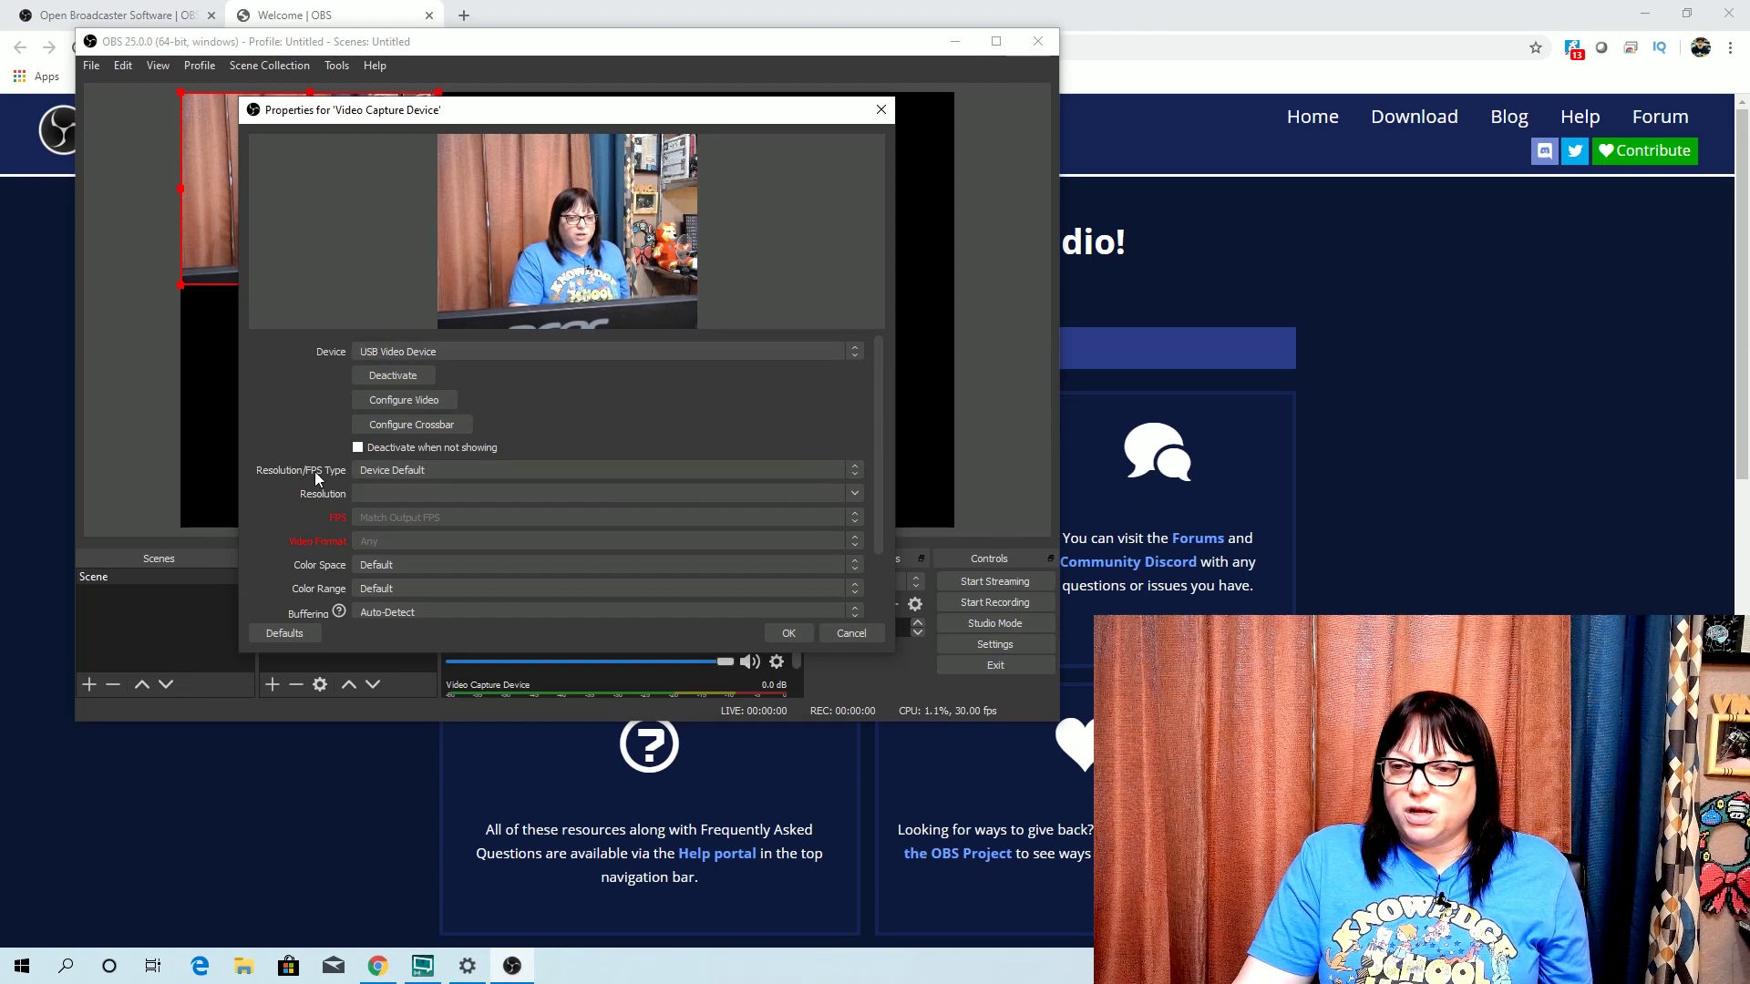
Step: Give the video capture device a custom resolution of 1920x1080 and accept its properties
{"action": "left_click", "coordinate": [405, 471]}
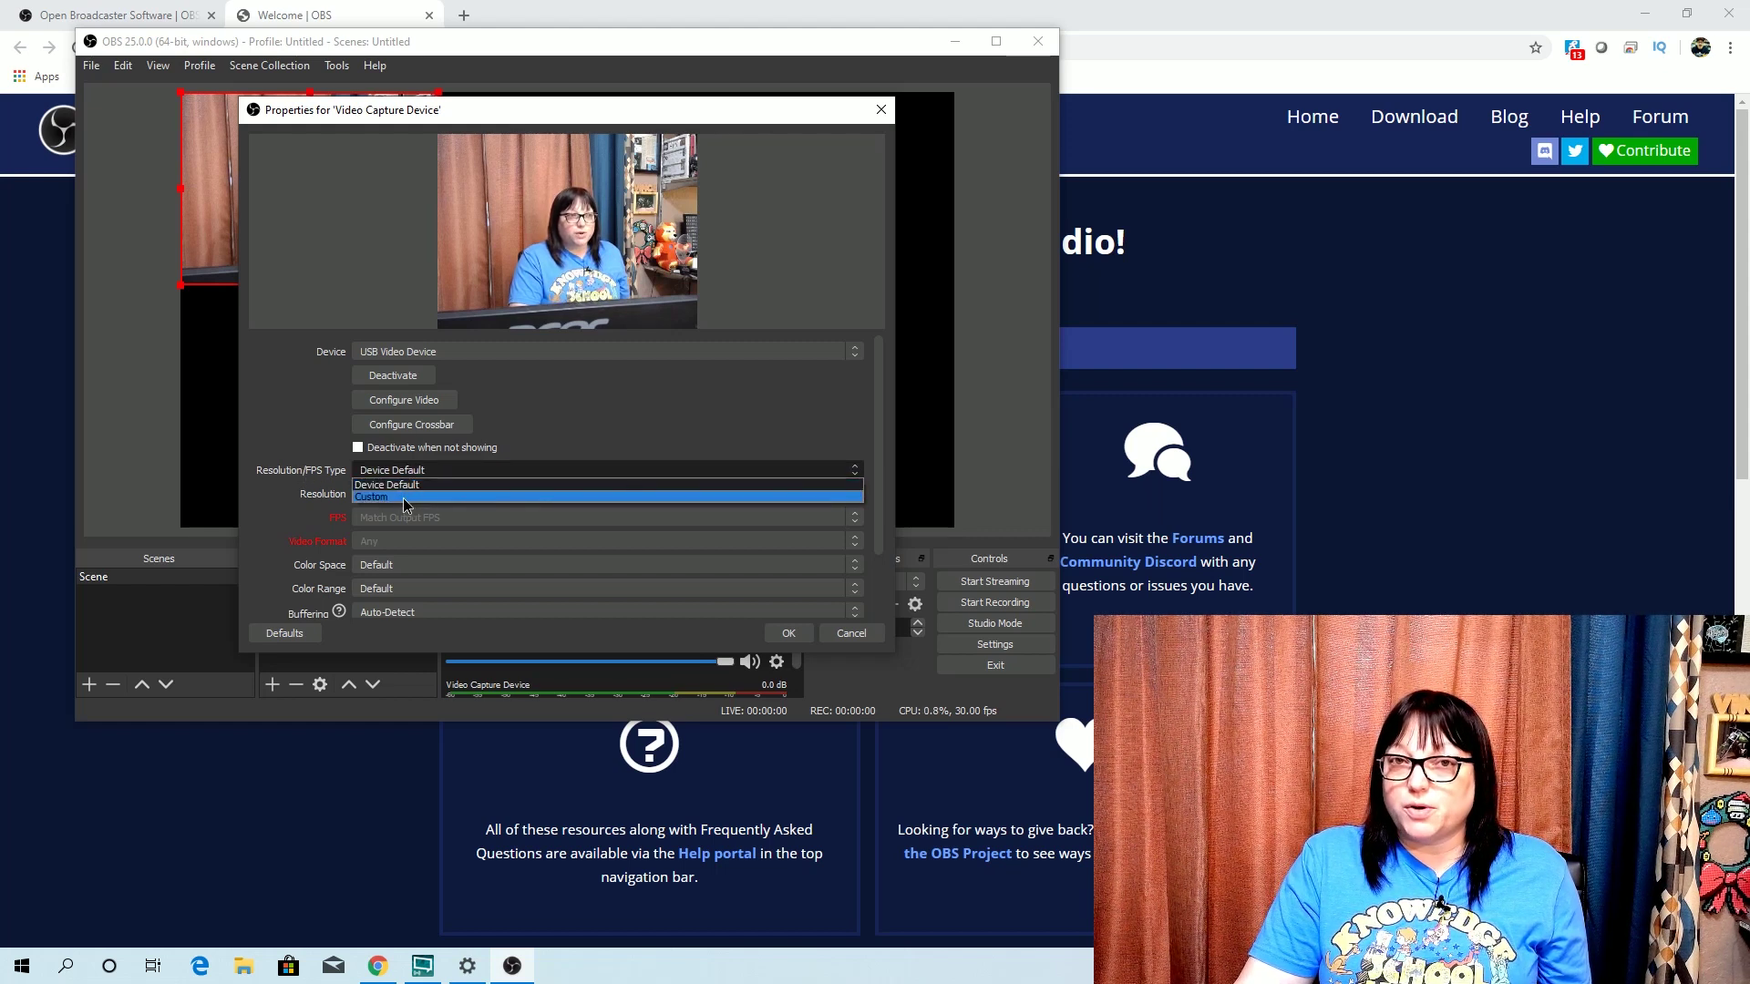
{"action": "left_click", "coordinate": [403, 496]}
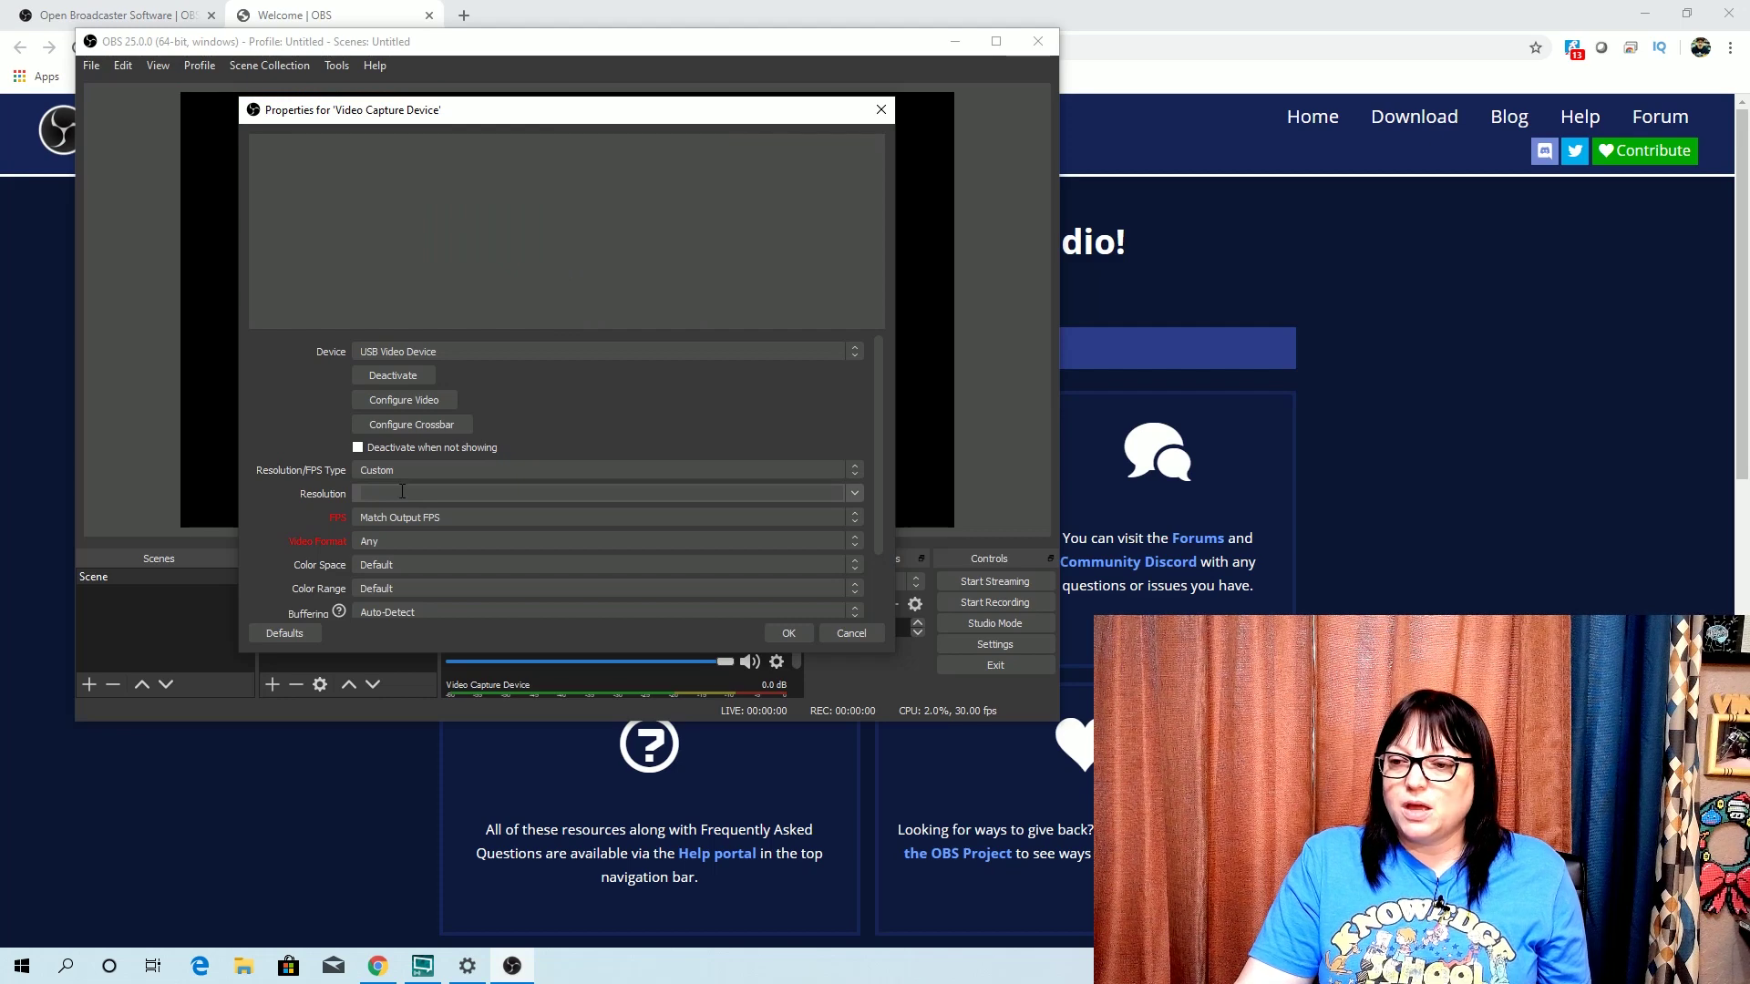
{"action": "type", "text": "1920x1080"}
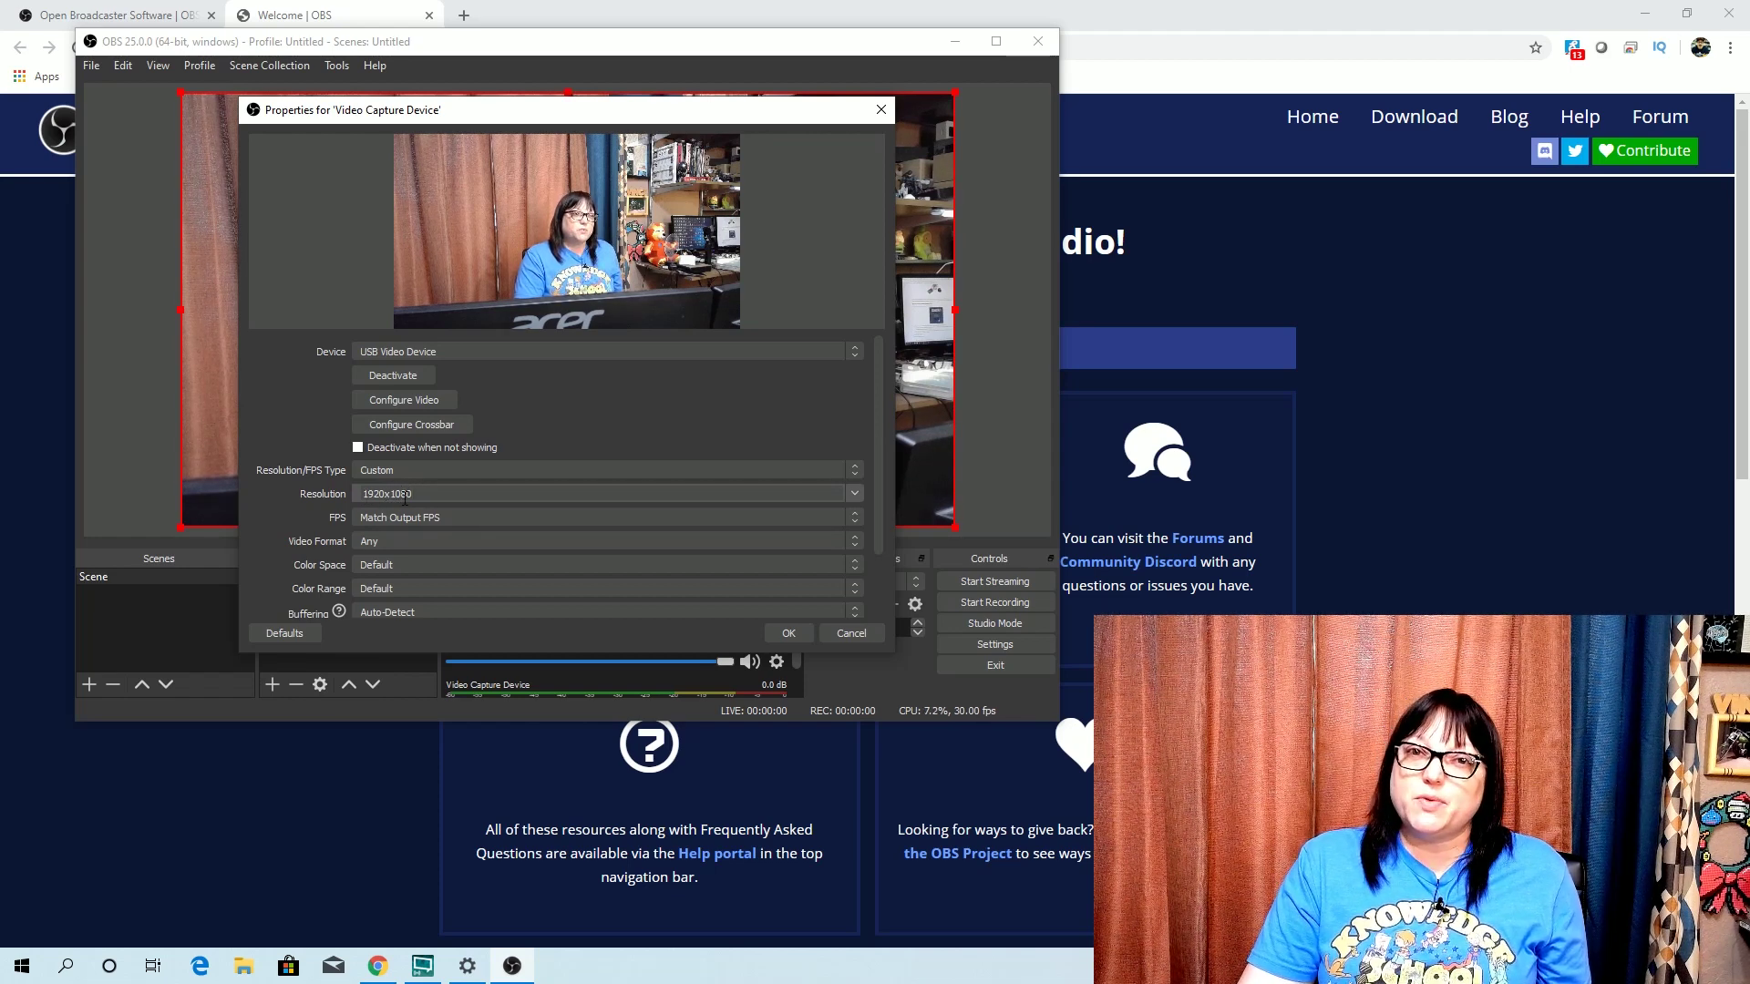
{"action": "left_click", "coordinate": [789, 634]}
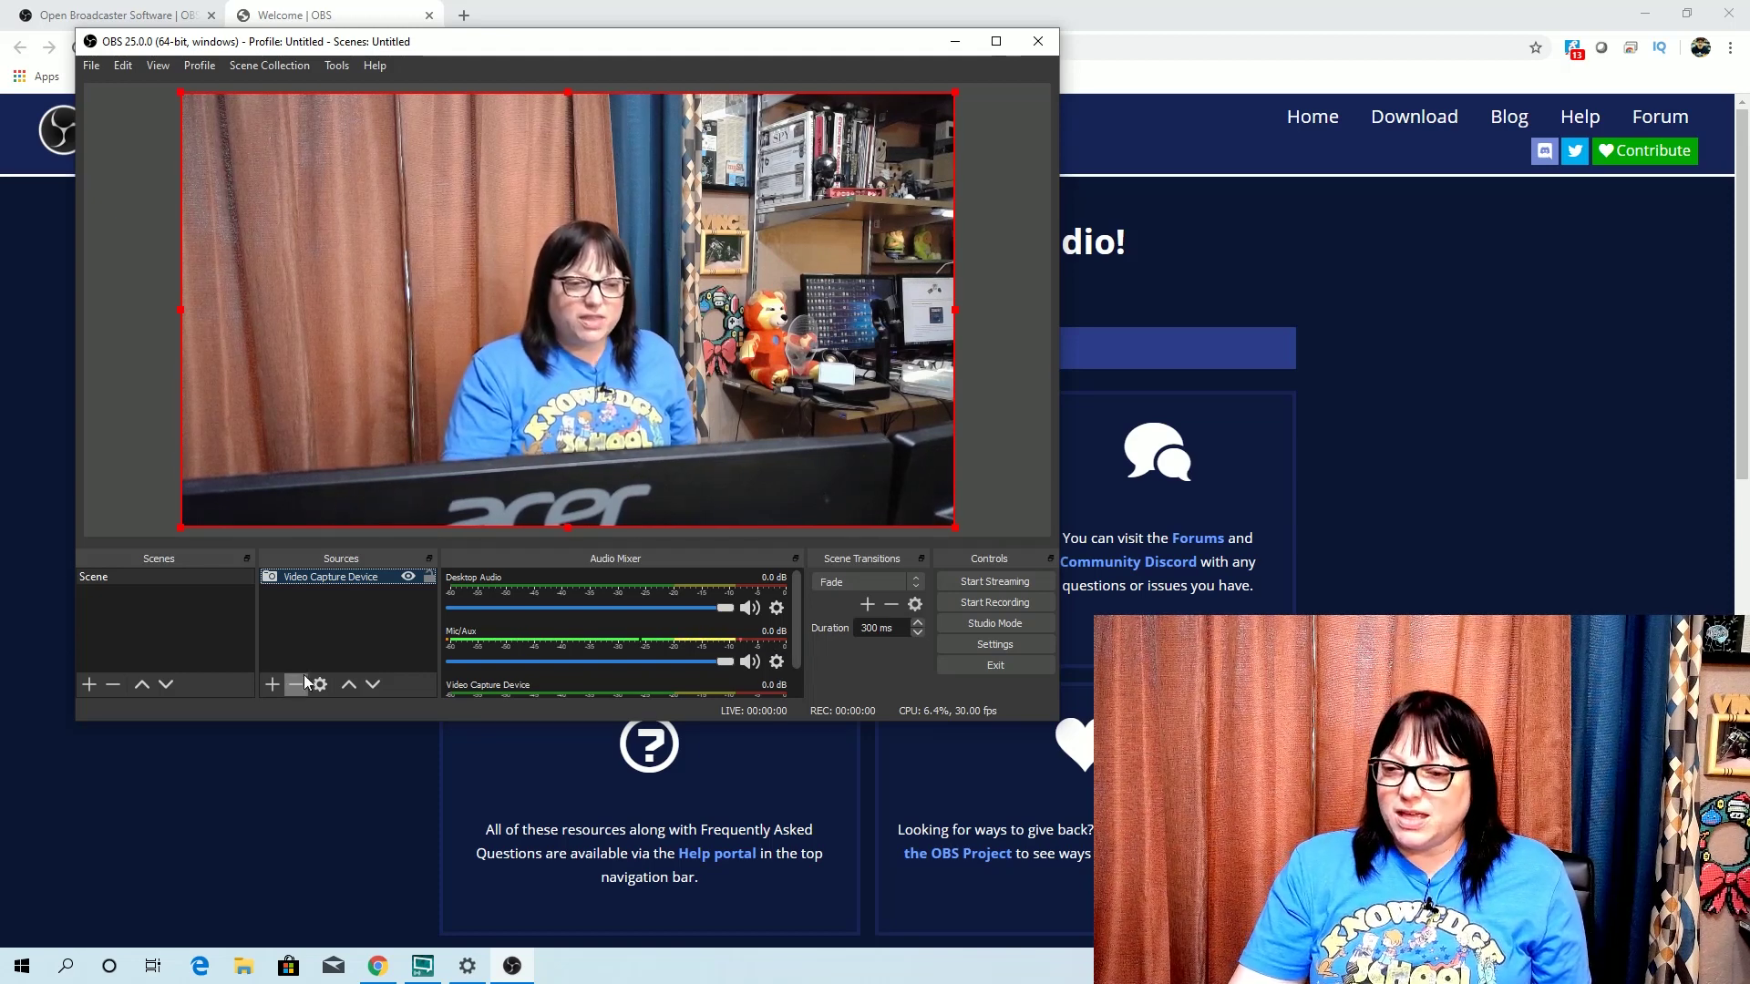
Step: Add a second scene with the name Scene 2
{"action": "left_click", "coordinate": [136, 578]}
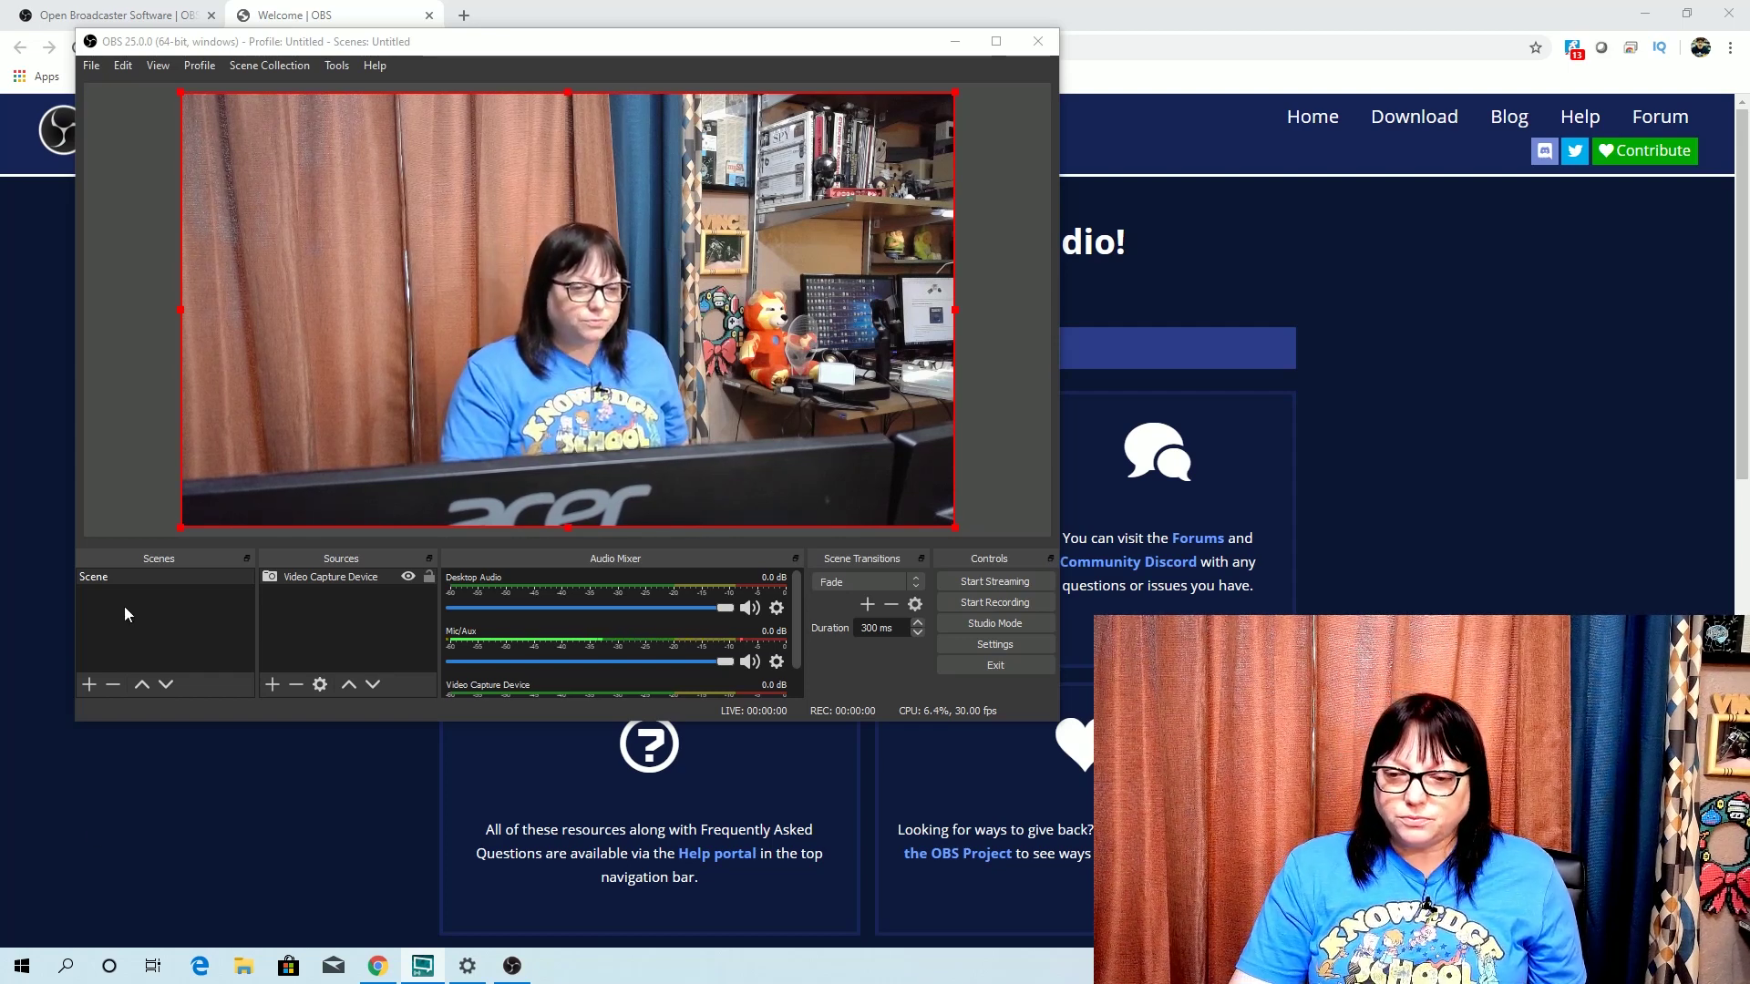
{"action": "left_click", "coordinate": [89, 683]}
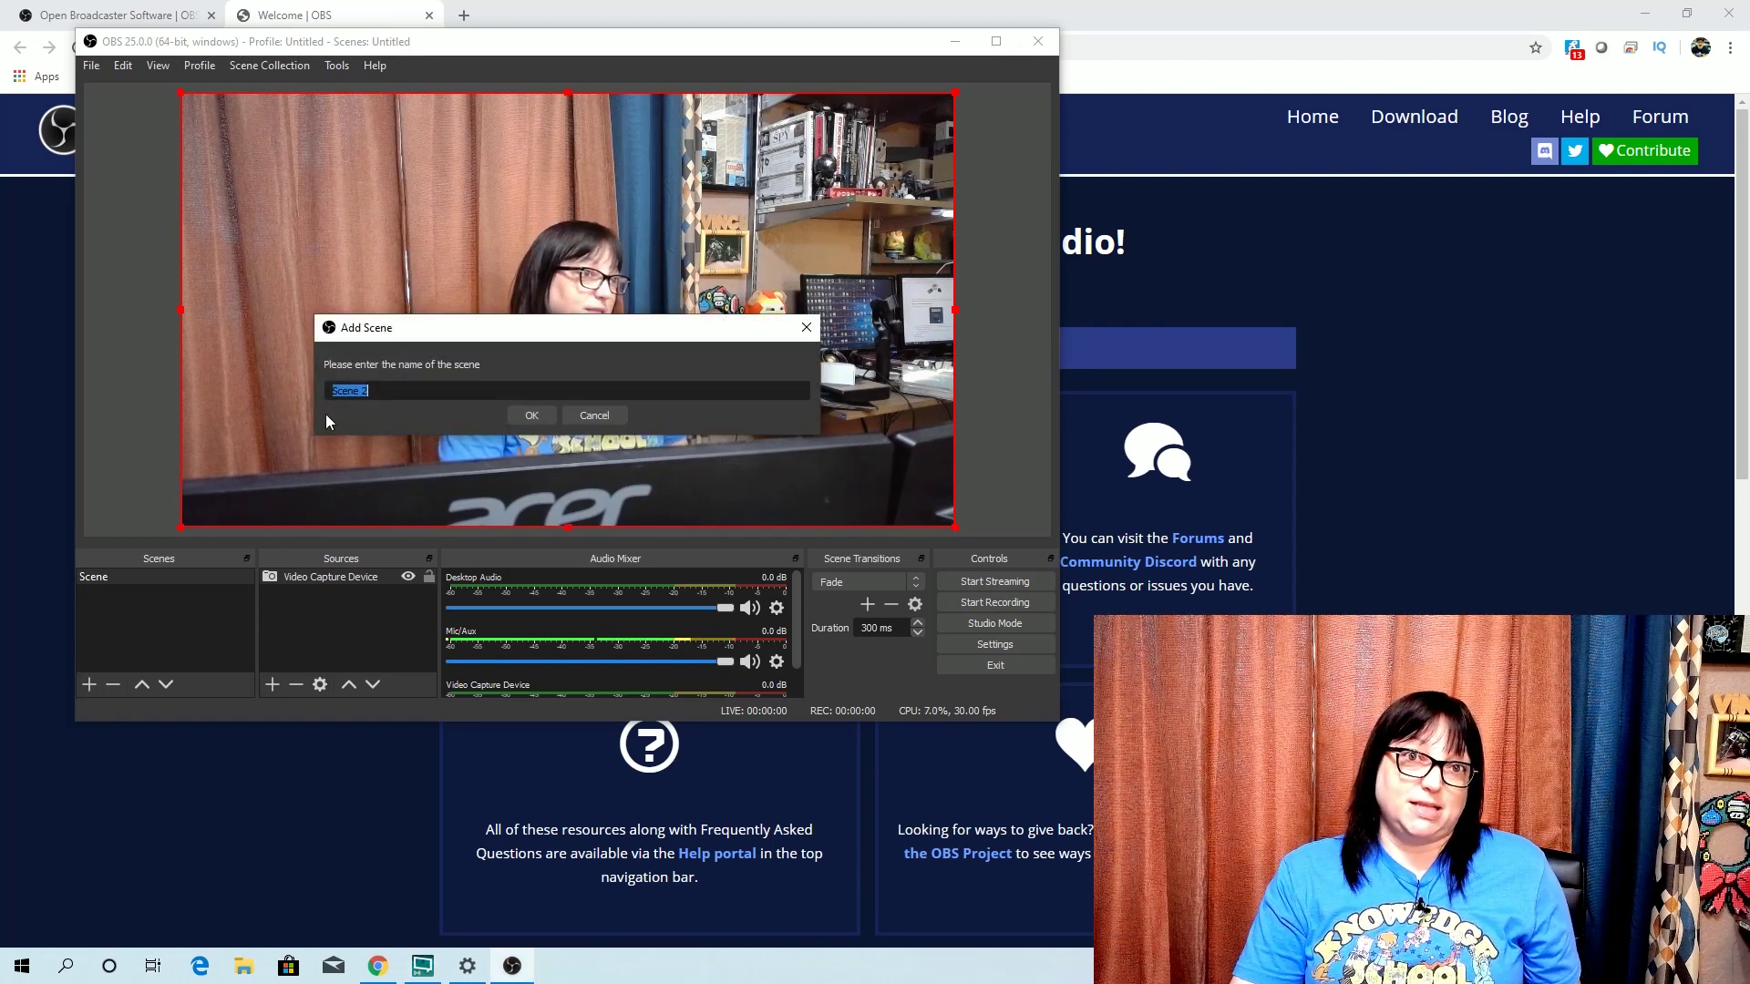
{"action": "left_click", "coordinate": [539, 420]}
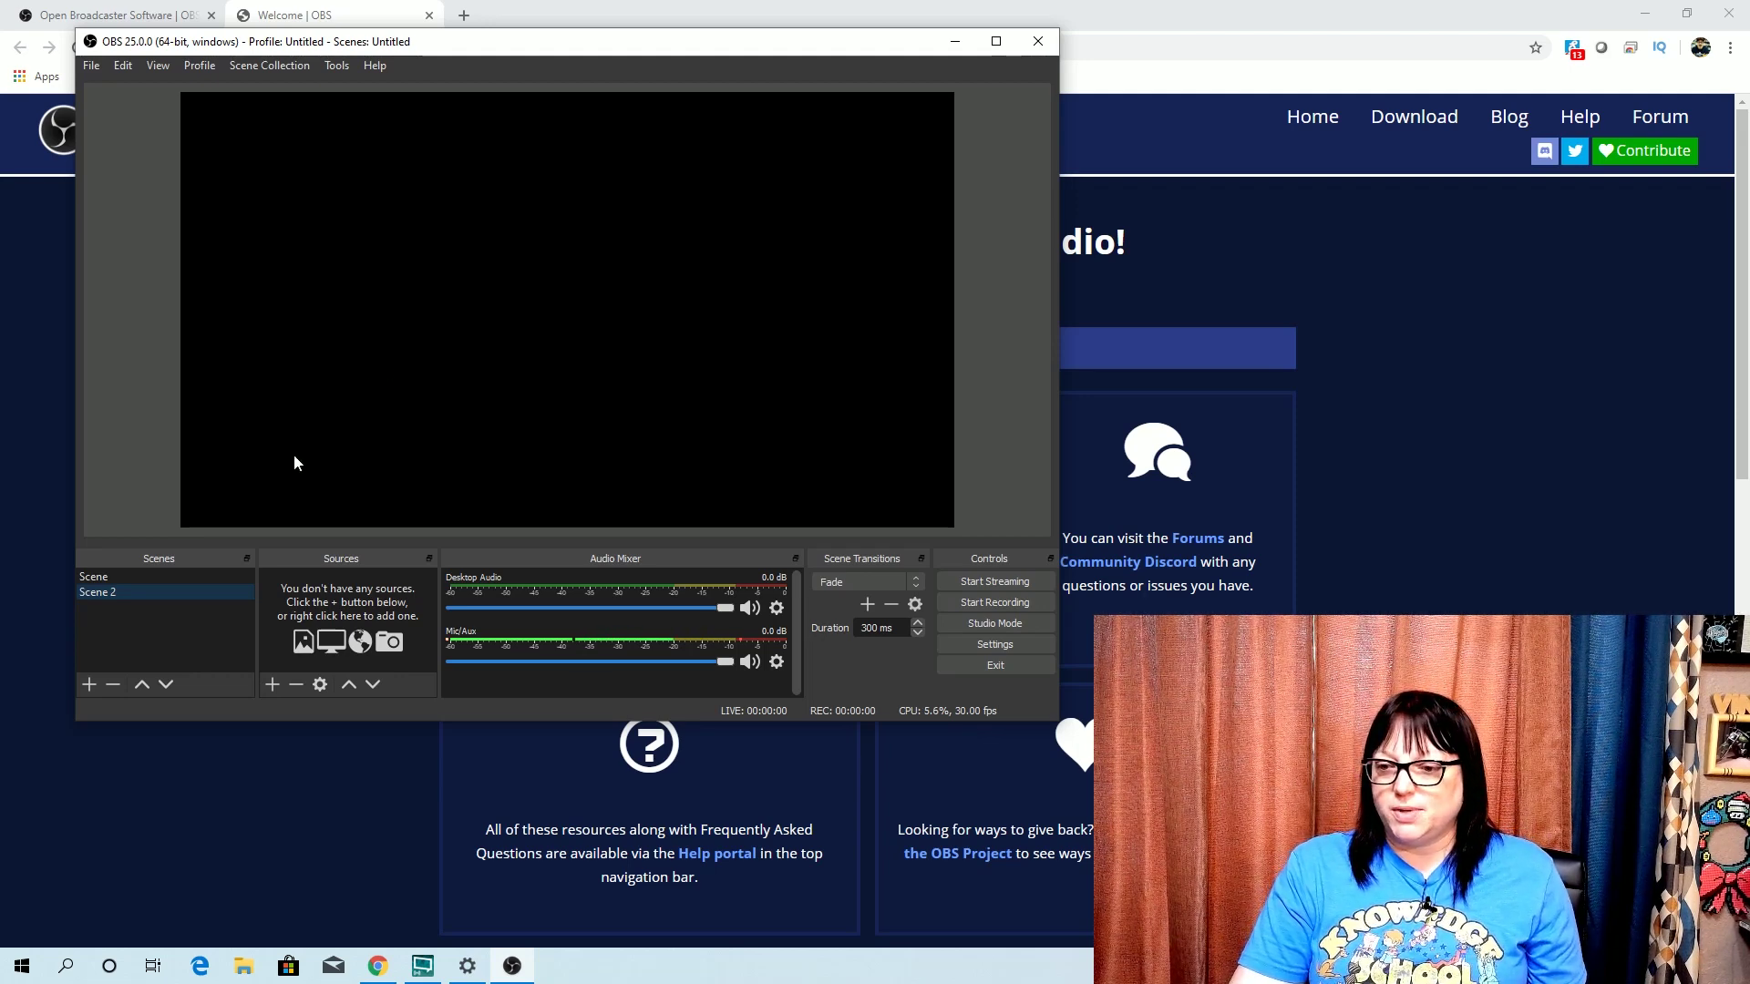
Step: Add the existing Video Capture Device as a visible source in Scene 2
{"action": "left_click", "coordinate": [272, 685]}
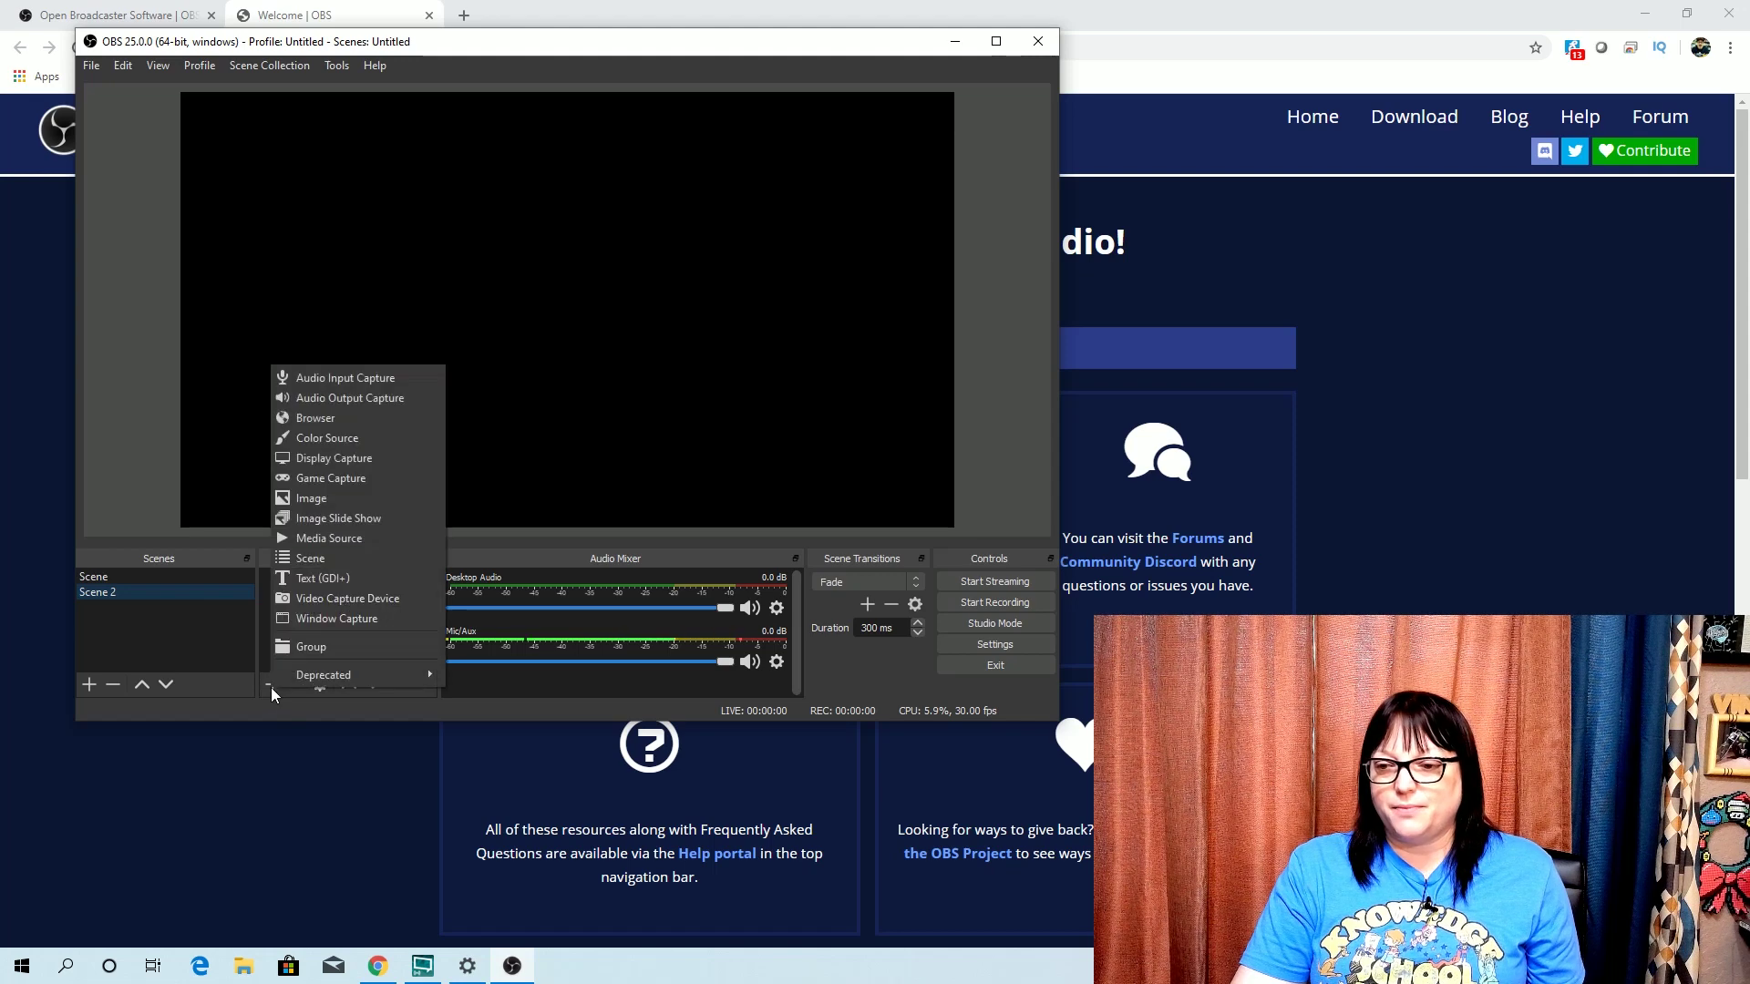
{"action": "left_click", "coordinate": [350, 600]}
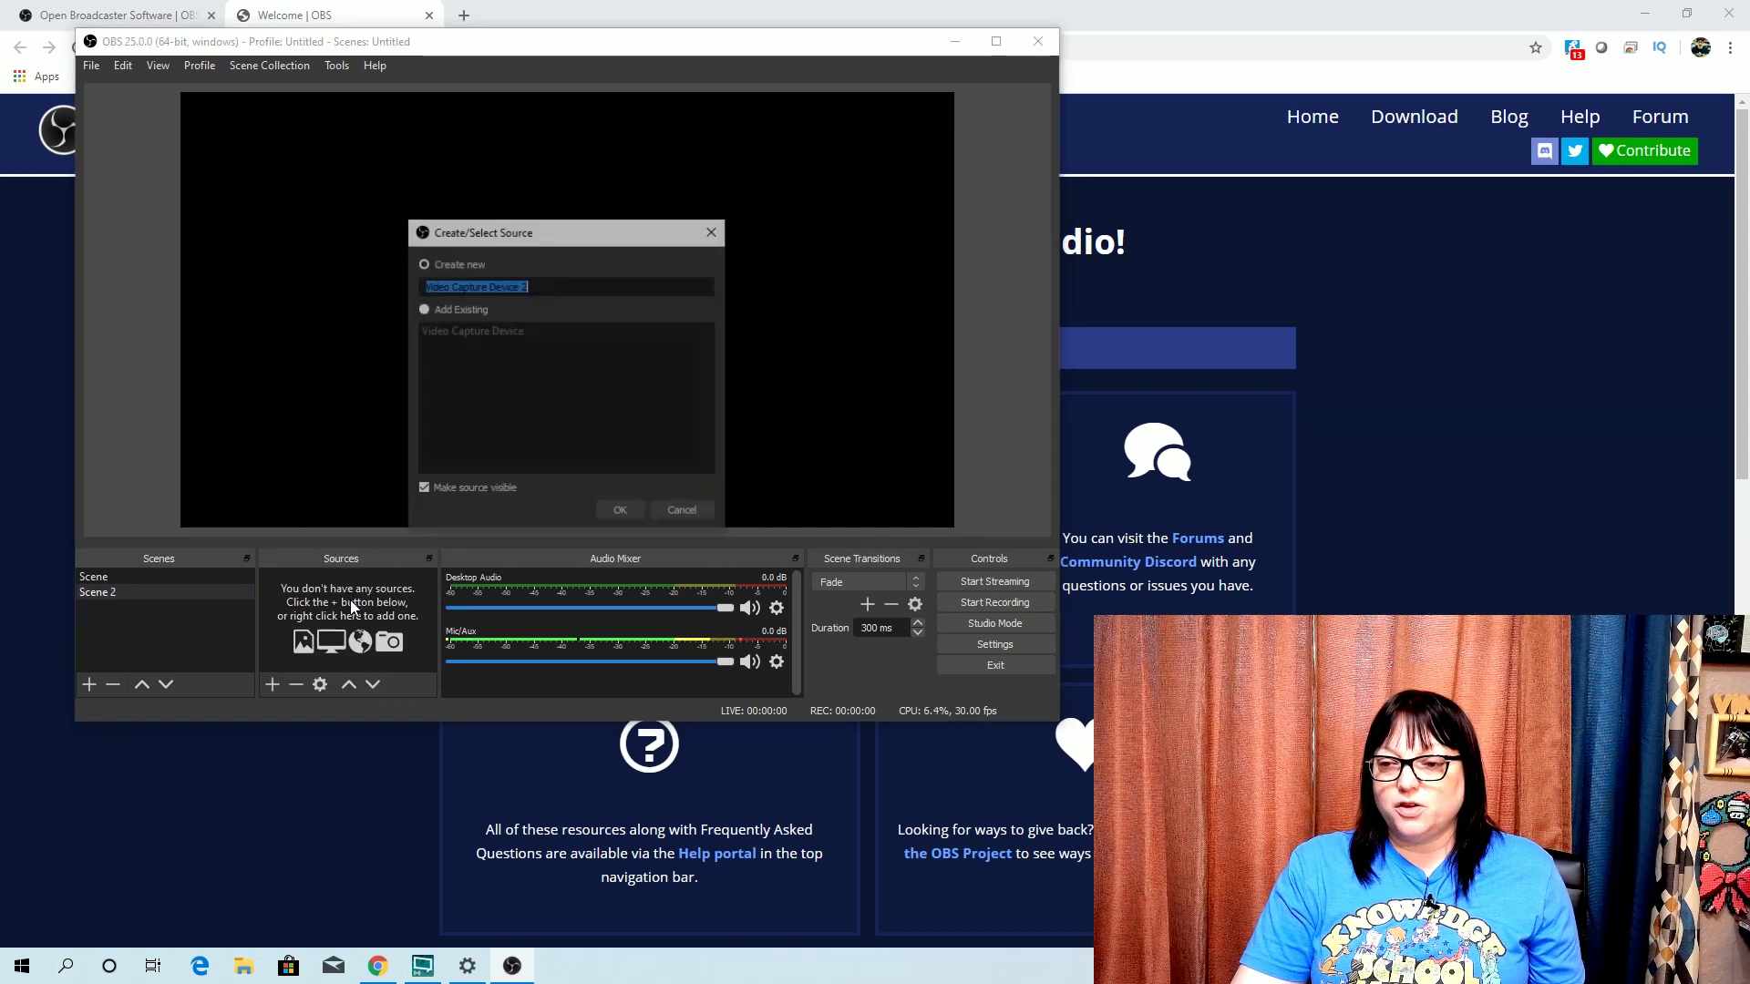
{"action": "left_click", "coordinate": [423, 310]}
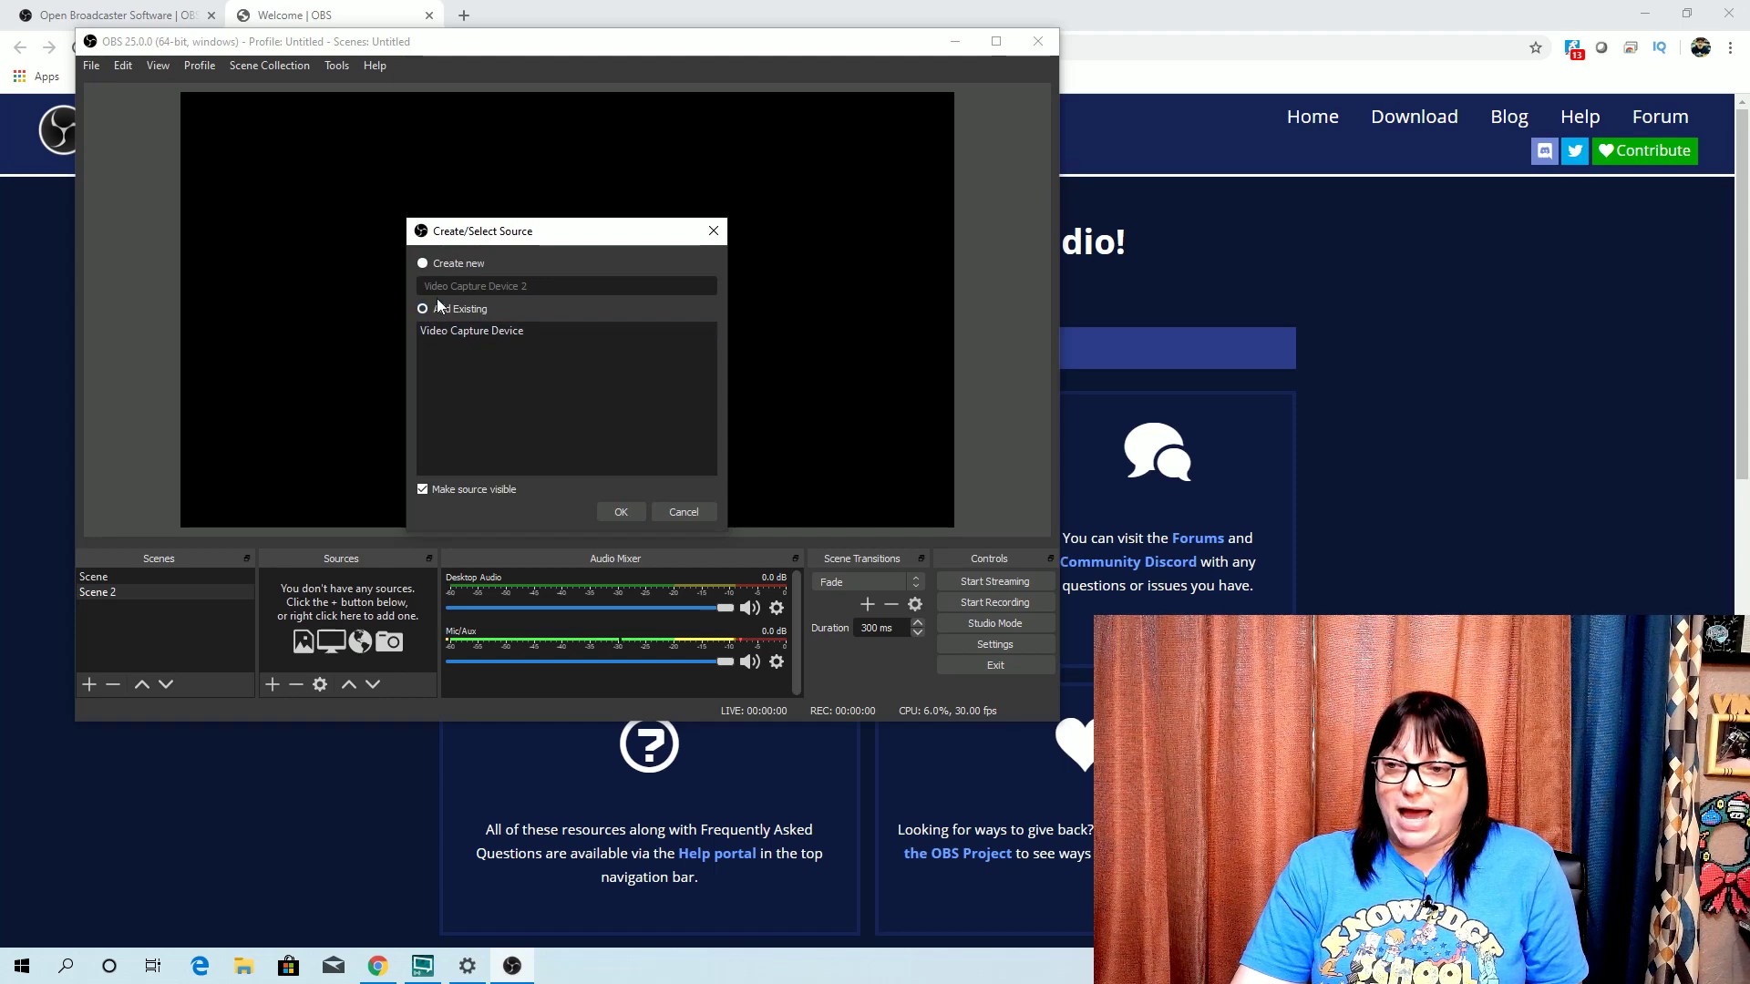
{"action": "left_click", "coordinate": [475, 330]}
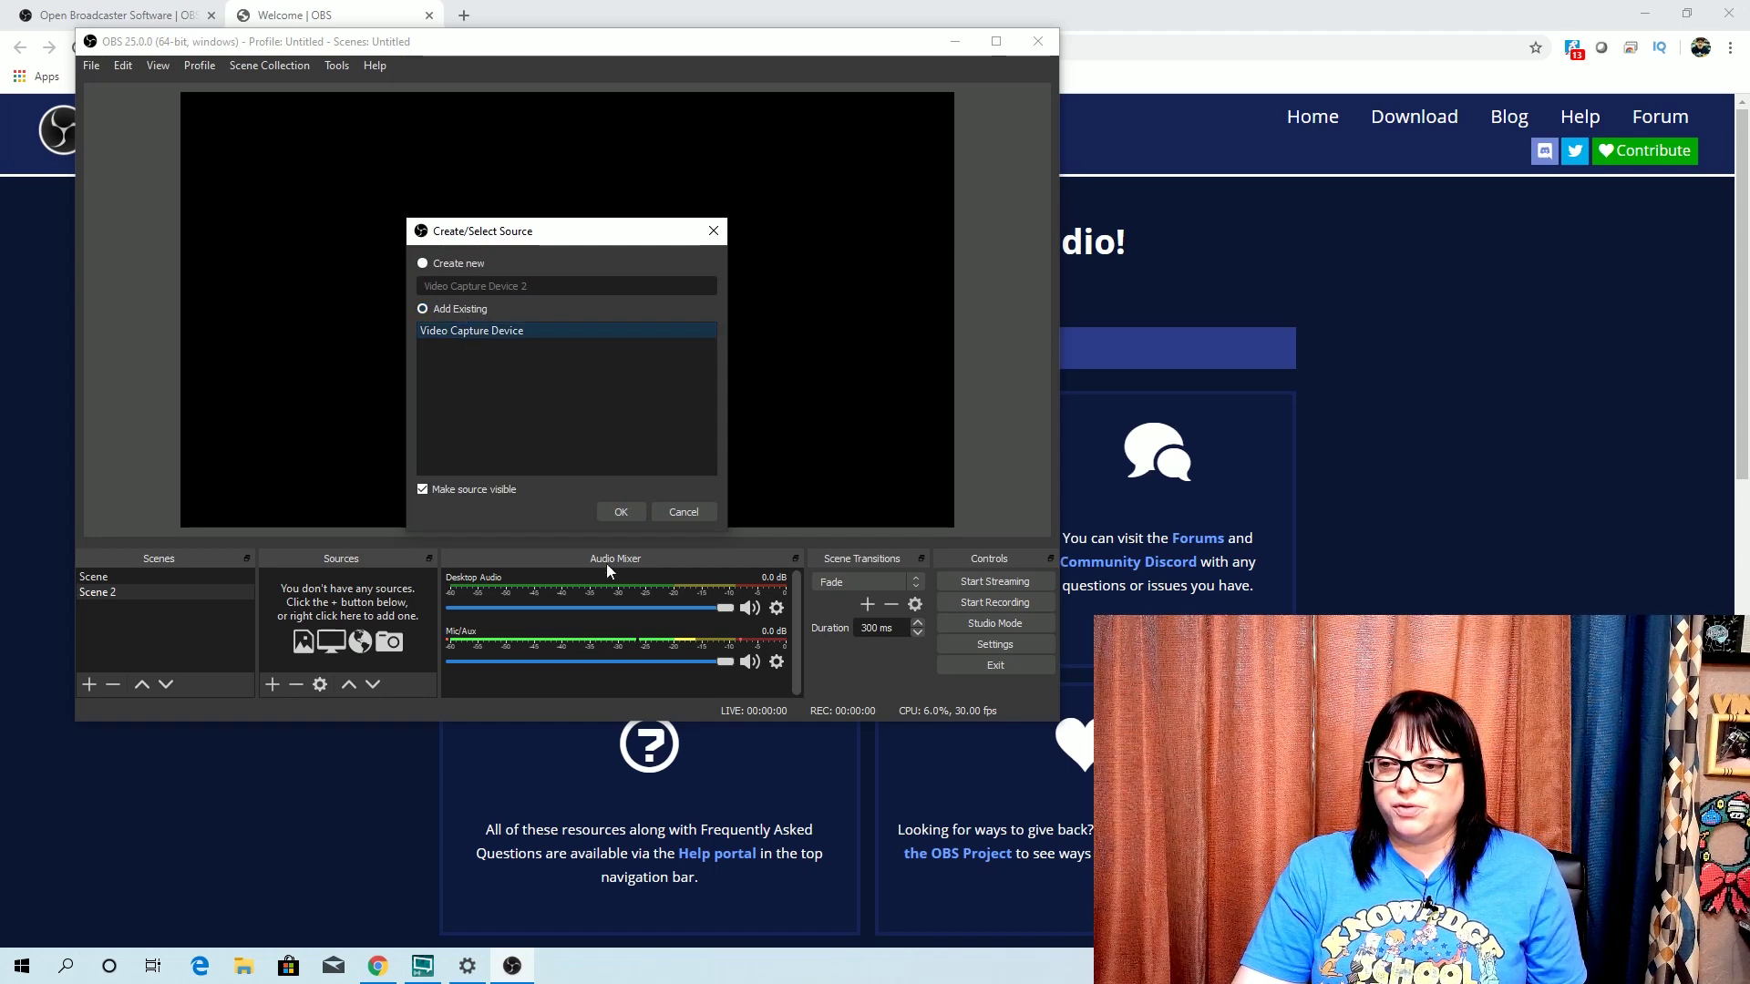
{"action": "left_click", "coordinate": [627, 512]}
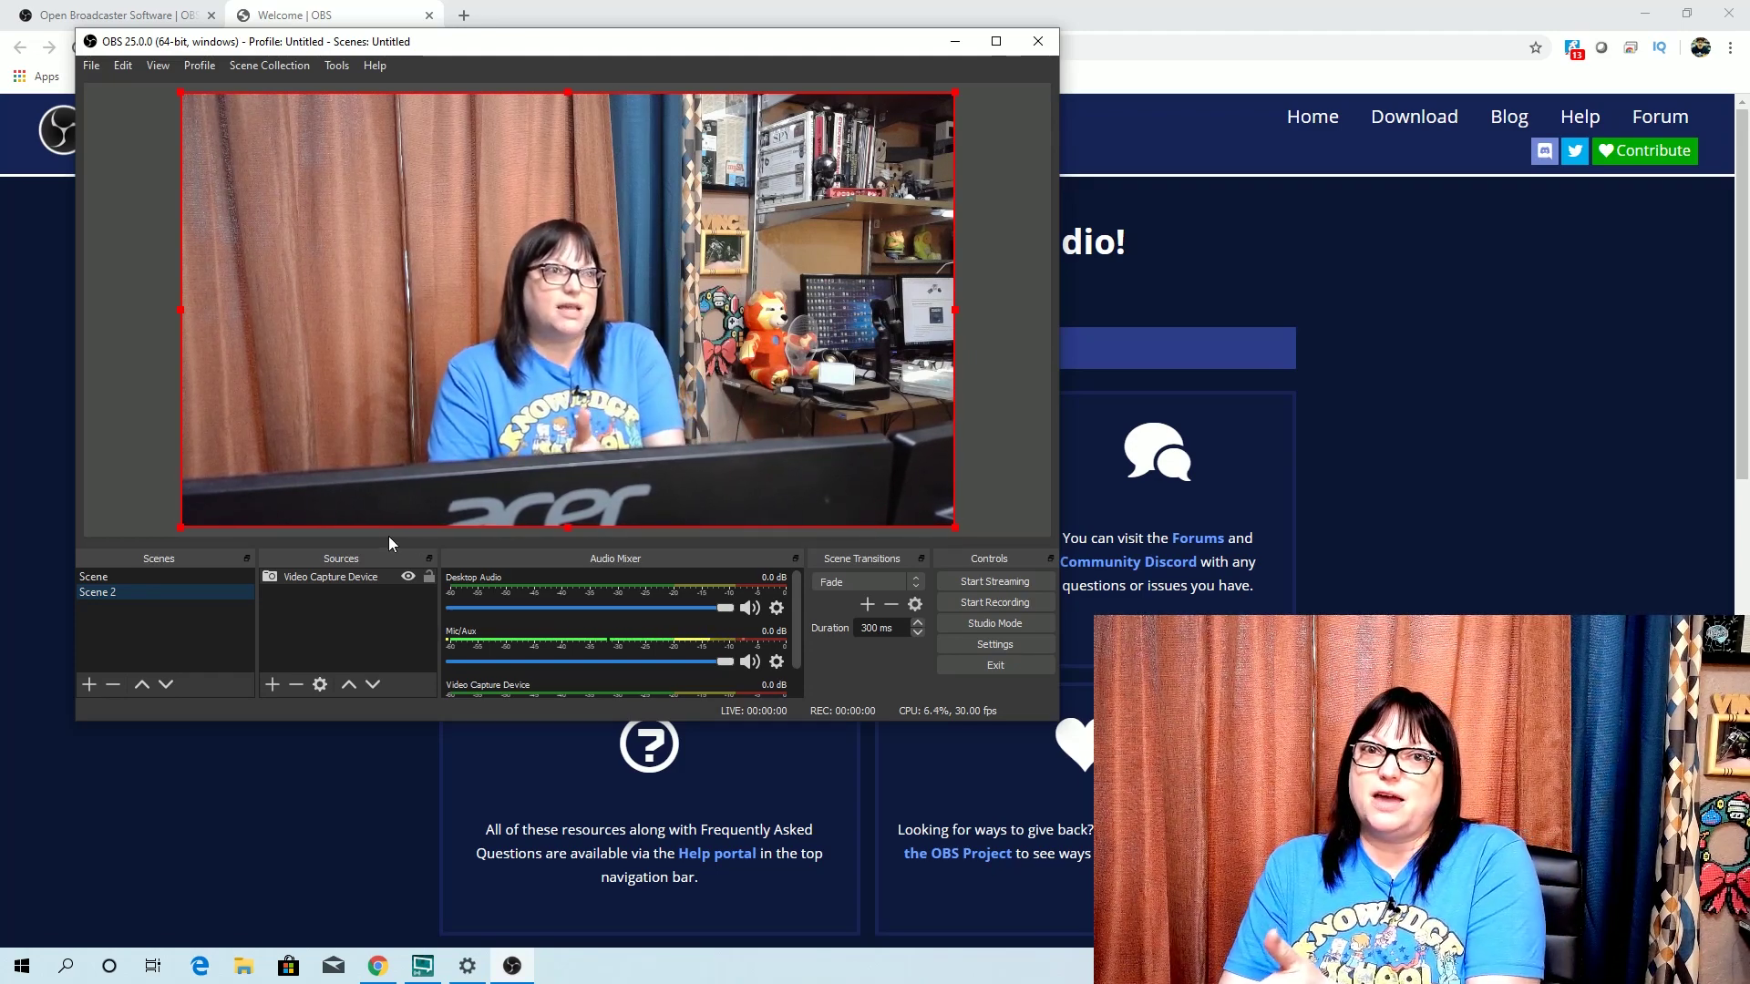
Step: Add a new Display Capture source to Scene 2, capturing the second monitor (1920x1080 @ 1920,73)
{"action": "left_click", "coordinate": [273, 686]}
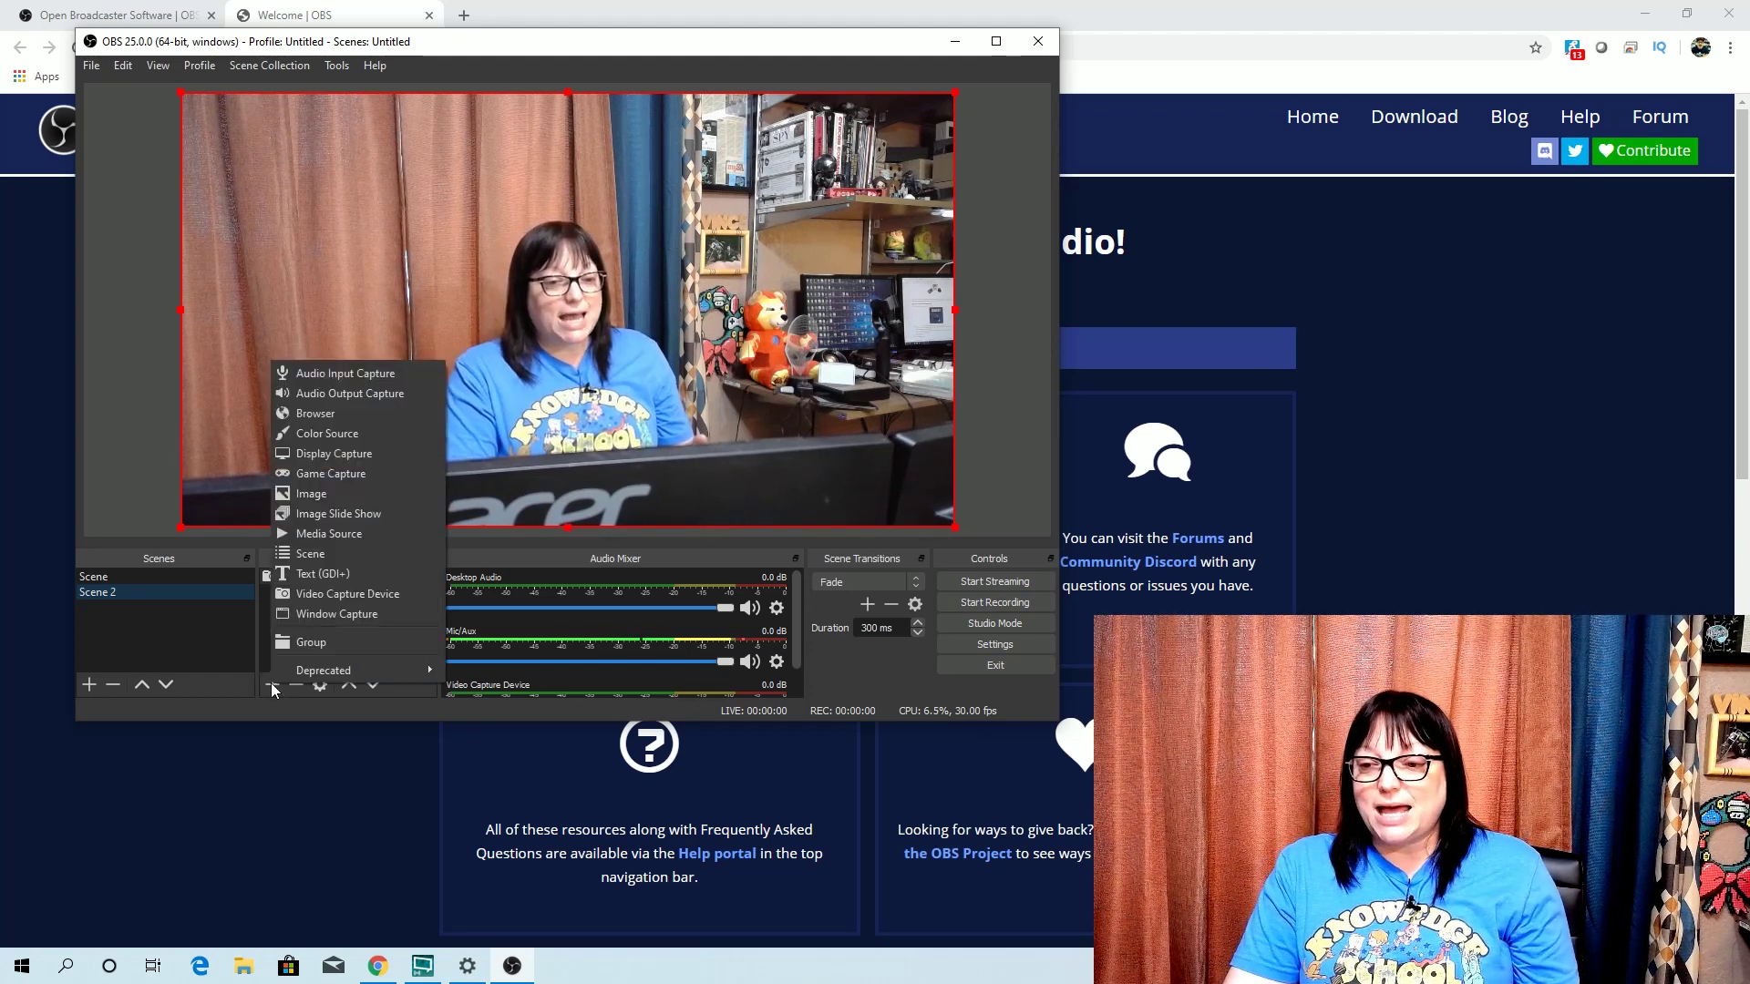
{"action": "left_click", "coordinate": [350, 455]}
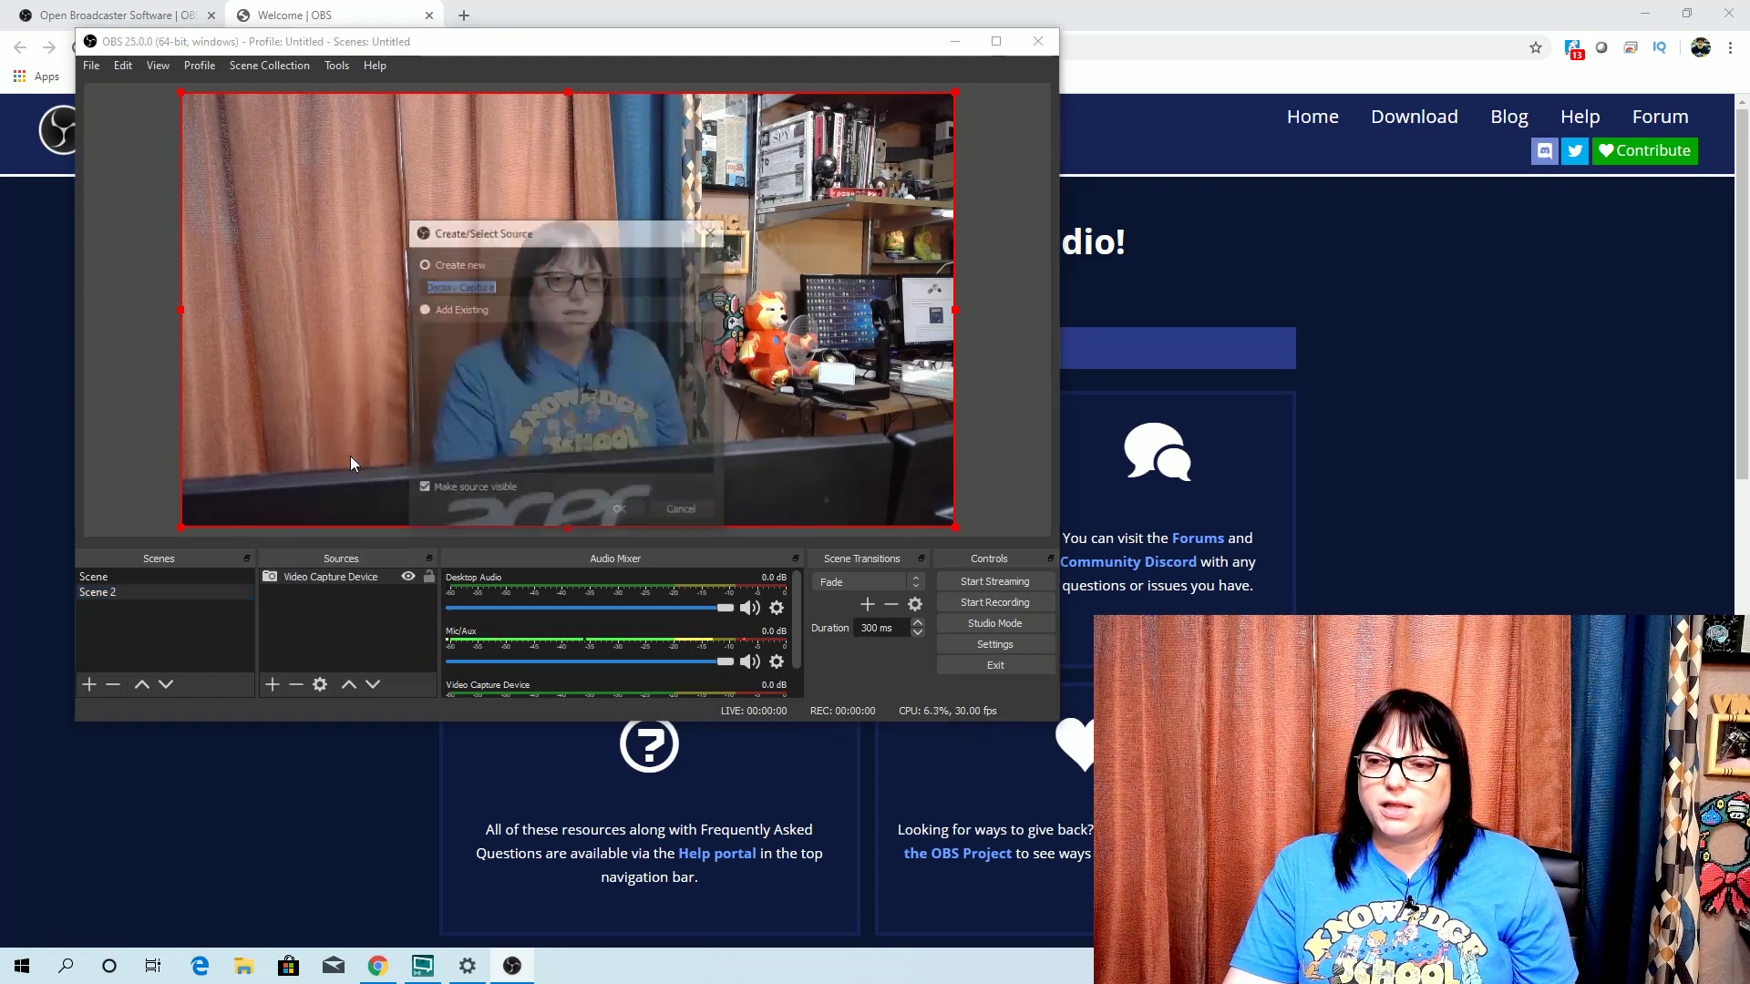
{"action": "left_click", "coordinate": [624, 508]}
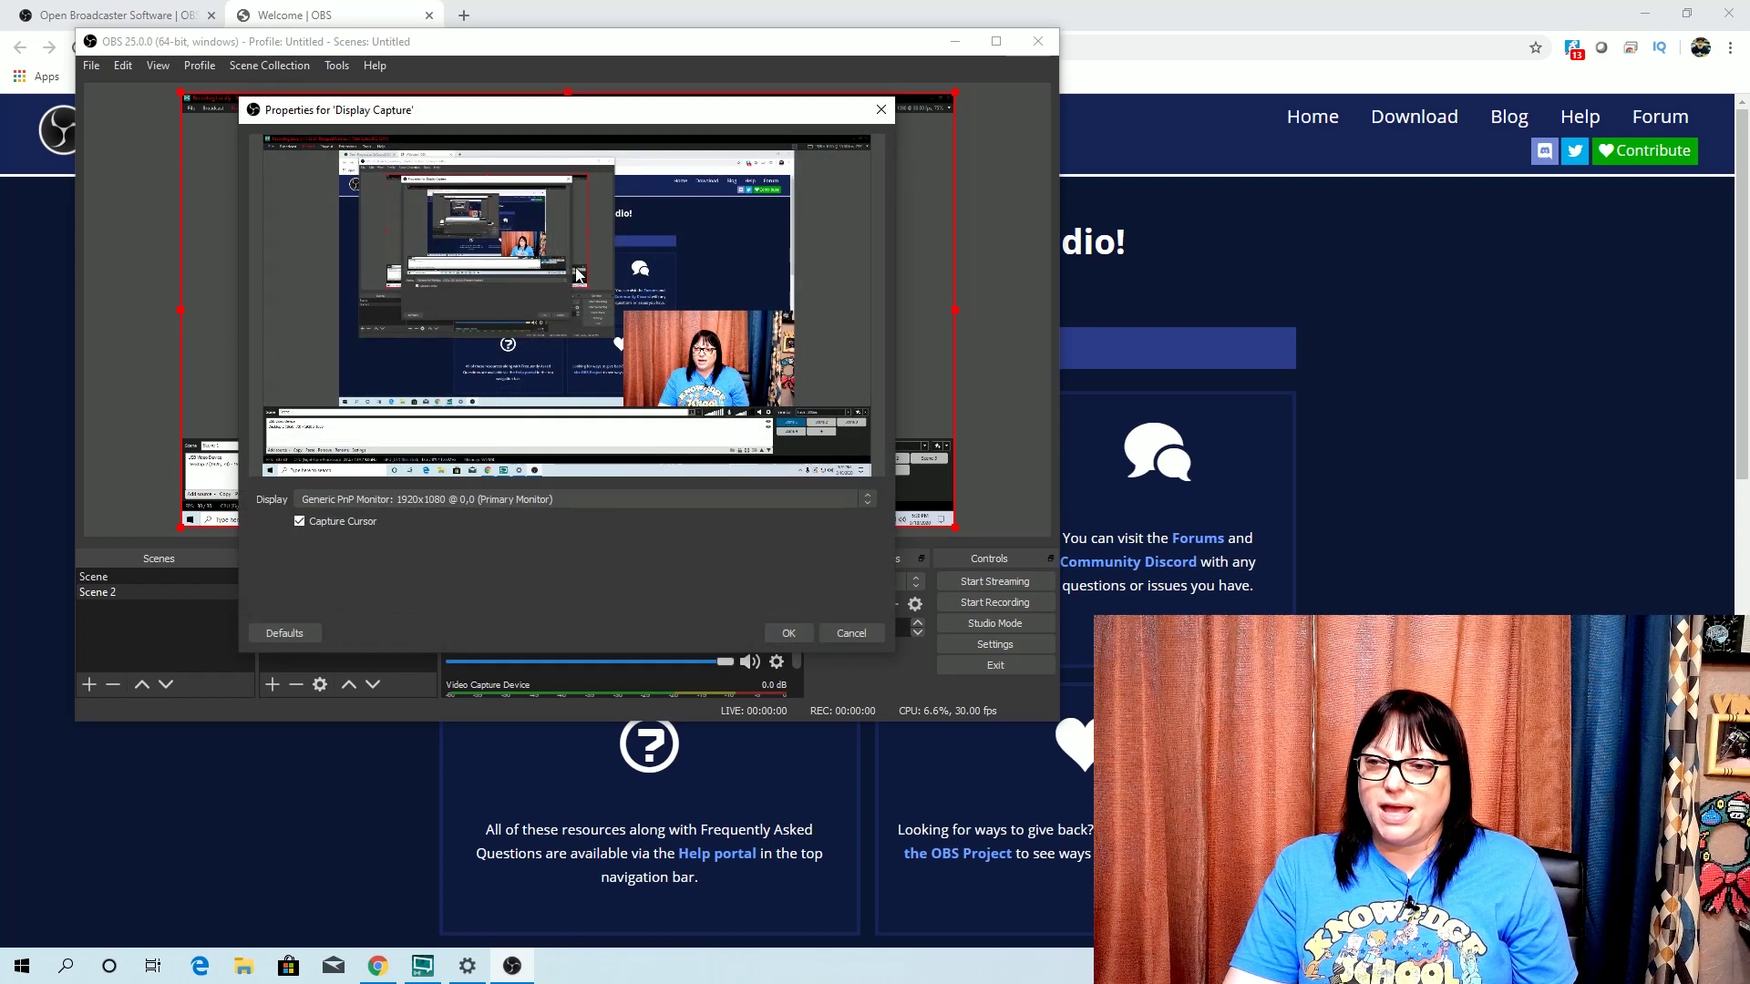
{"action": "left_click", "coordinate": [868, 500]}
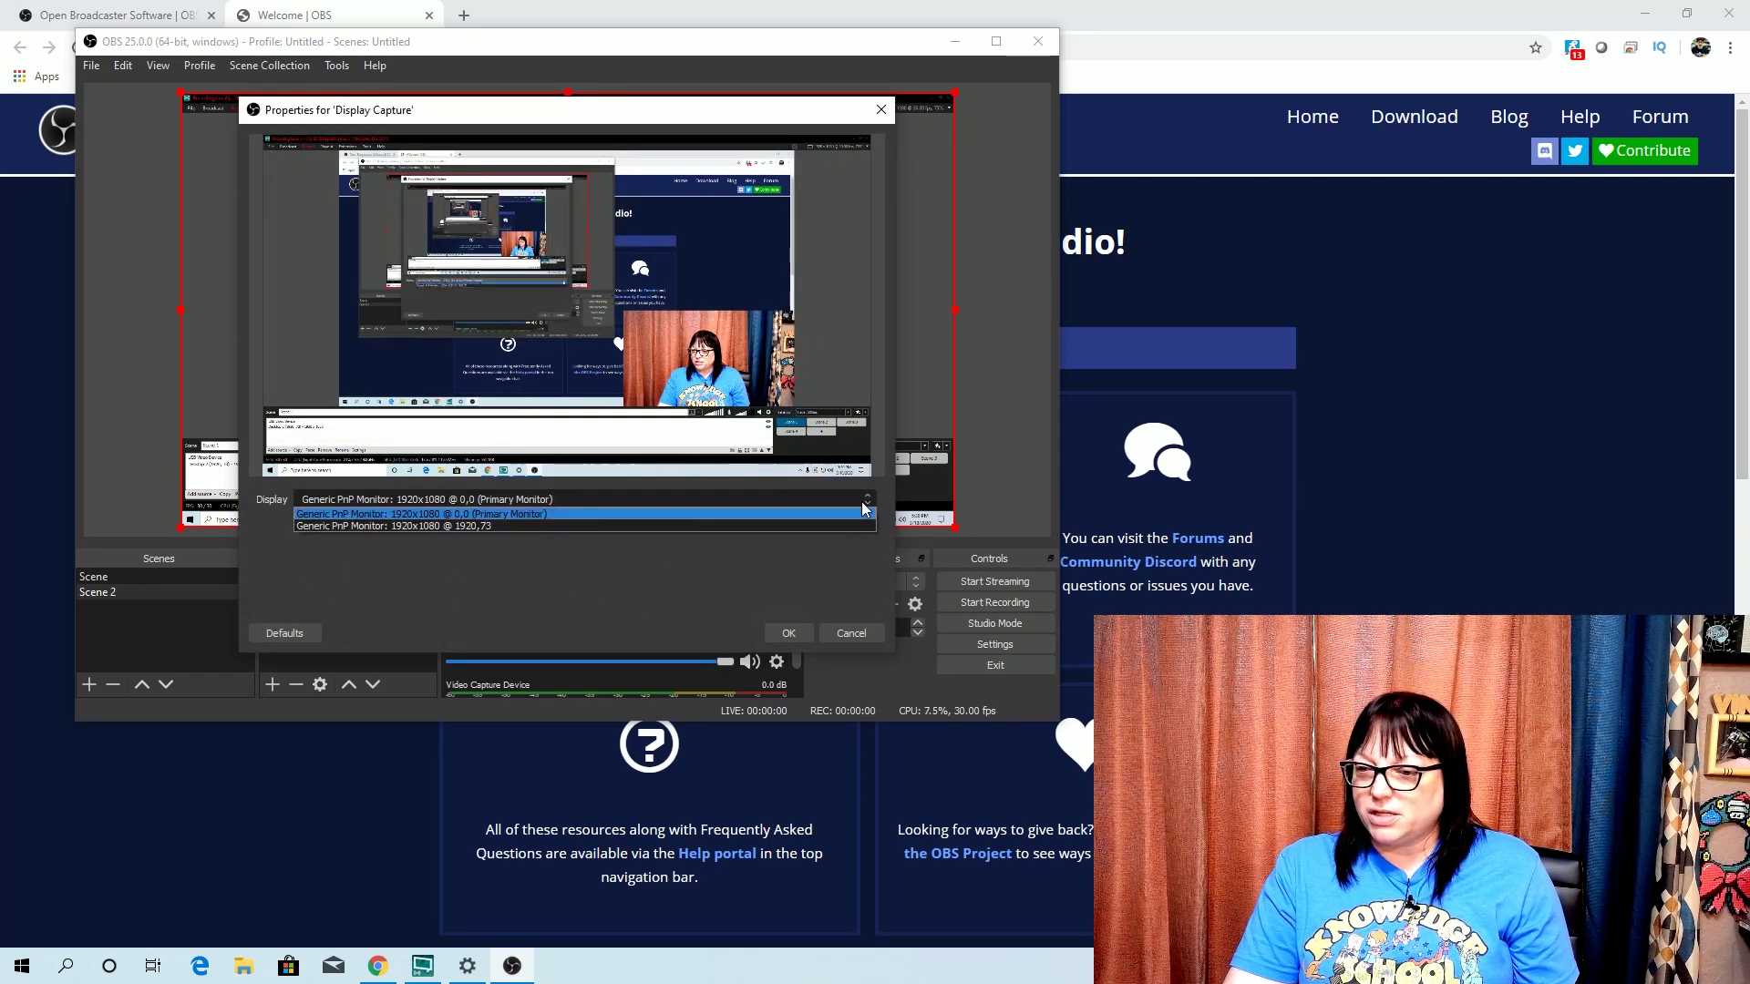
{"action": "left_click", "coordinate": [598, 531]}
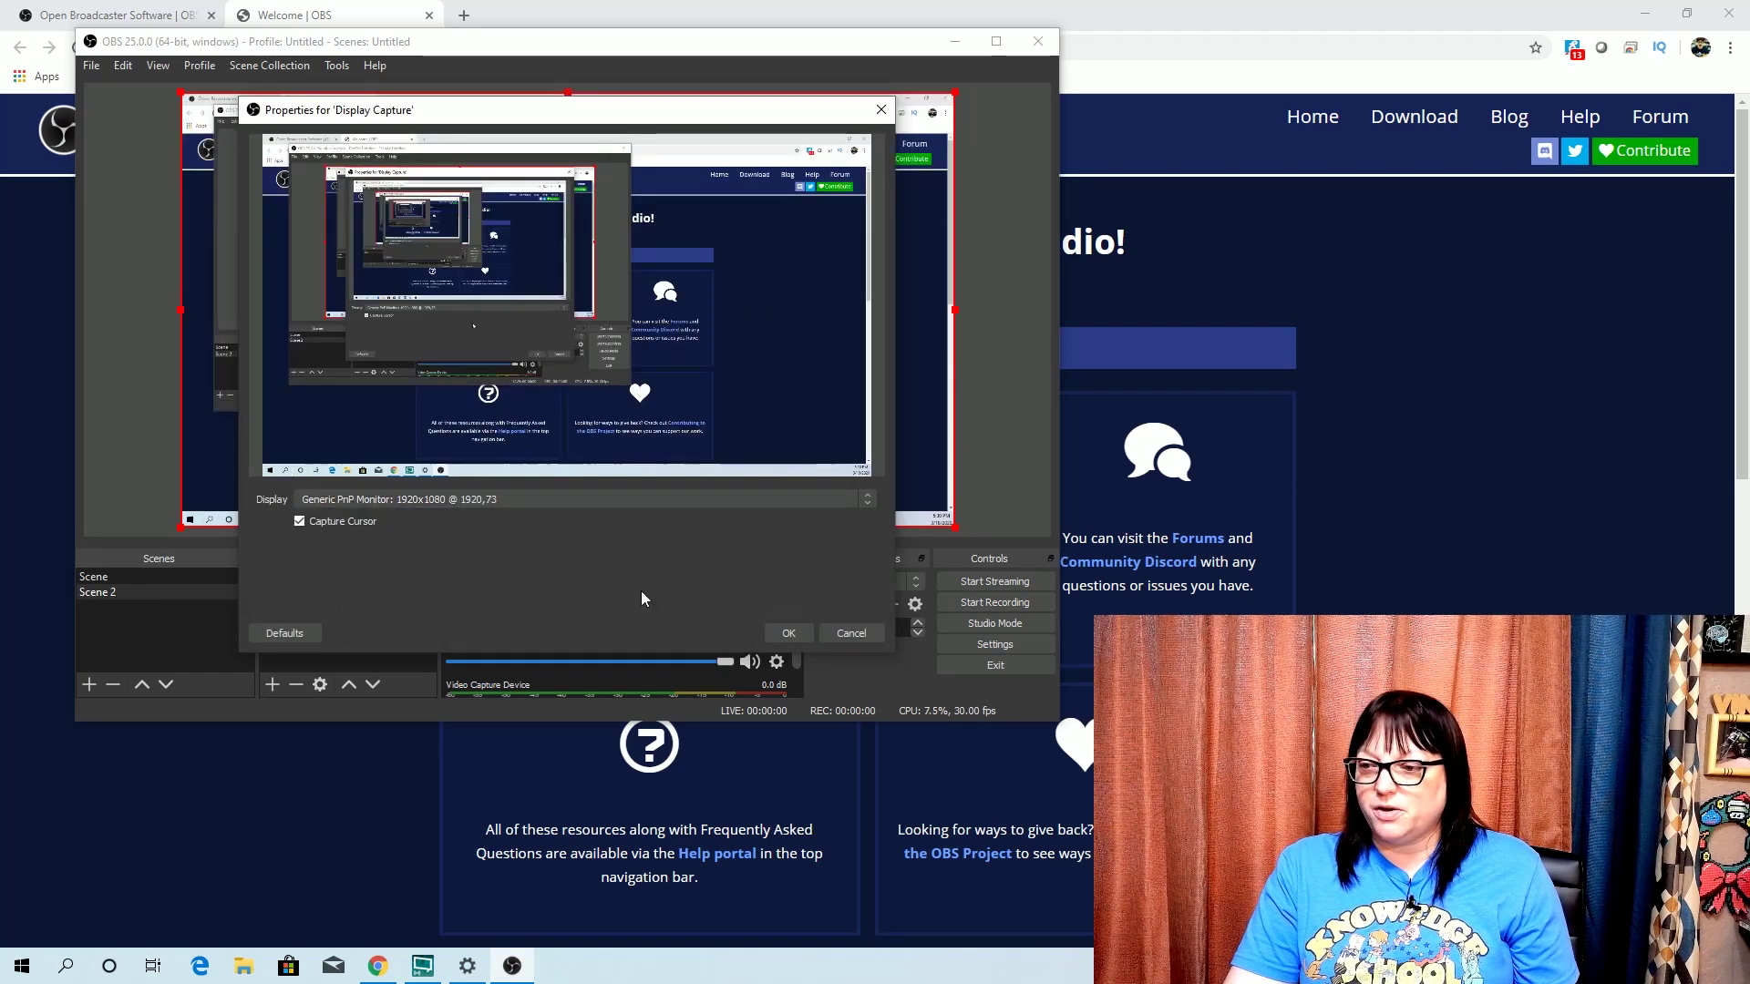
{"action": "left_click", "coordinate": [785, 636]}
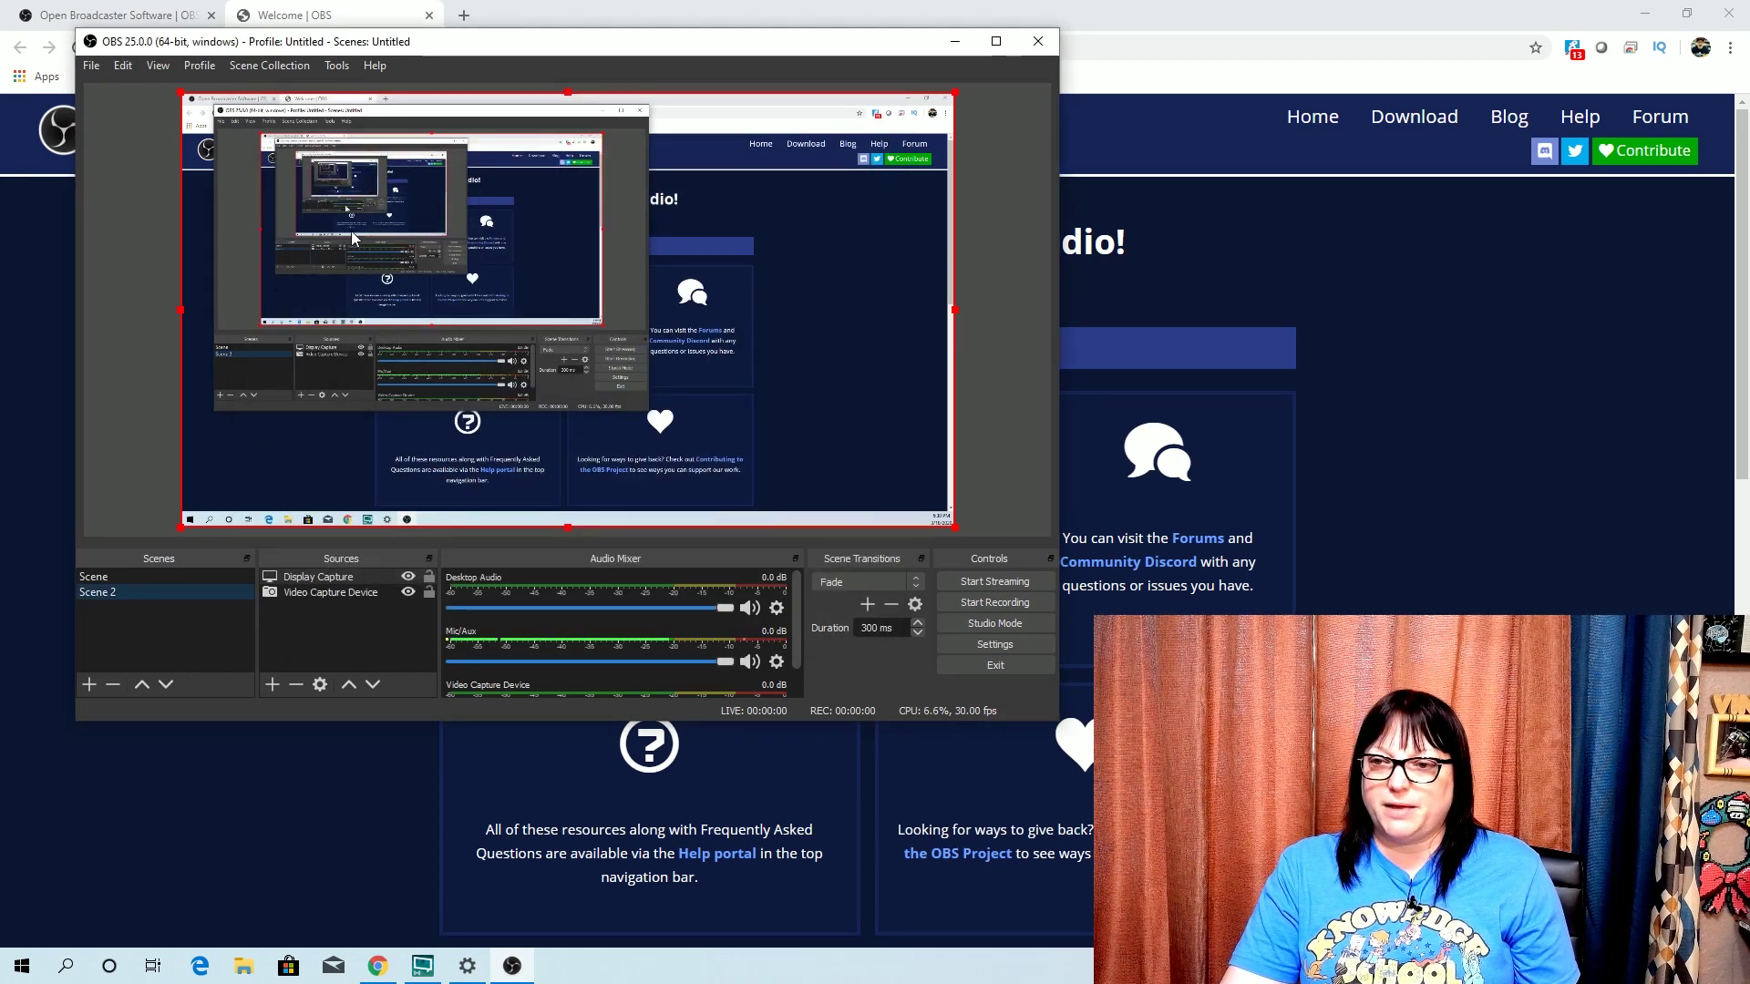
Step: Shrink the webcam picture into the canvas's lower-right corner and have the display capture fill the whole canvas
{"action": "left_click_drag", "start_coordinate": [185, 98], "coordinate": [682, 352]}
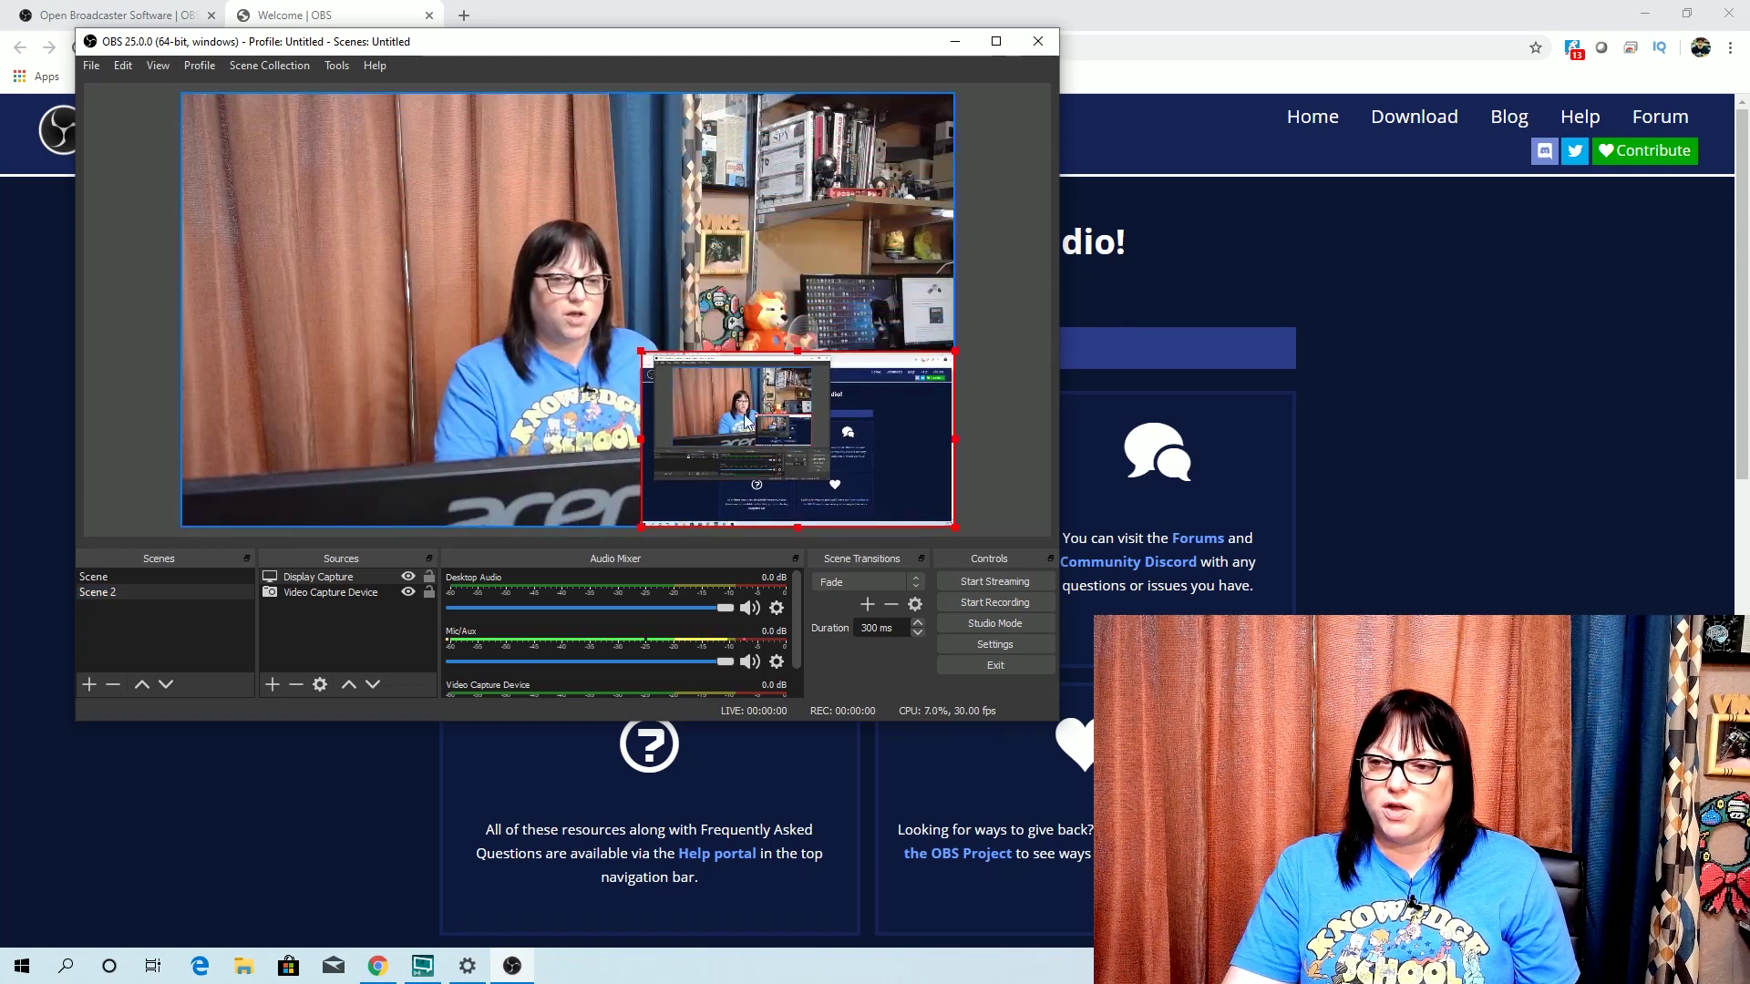
{"action": "left_click", "coordinate": [473, 357]}
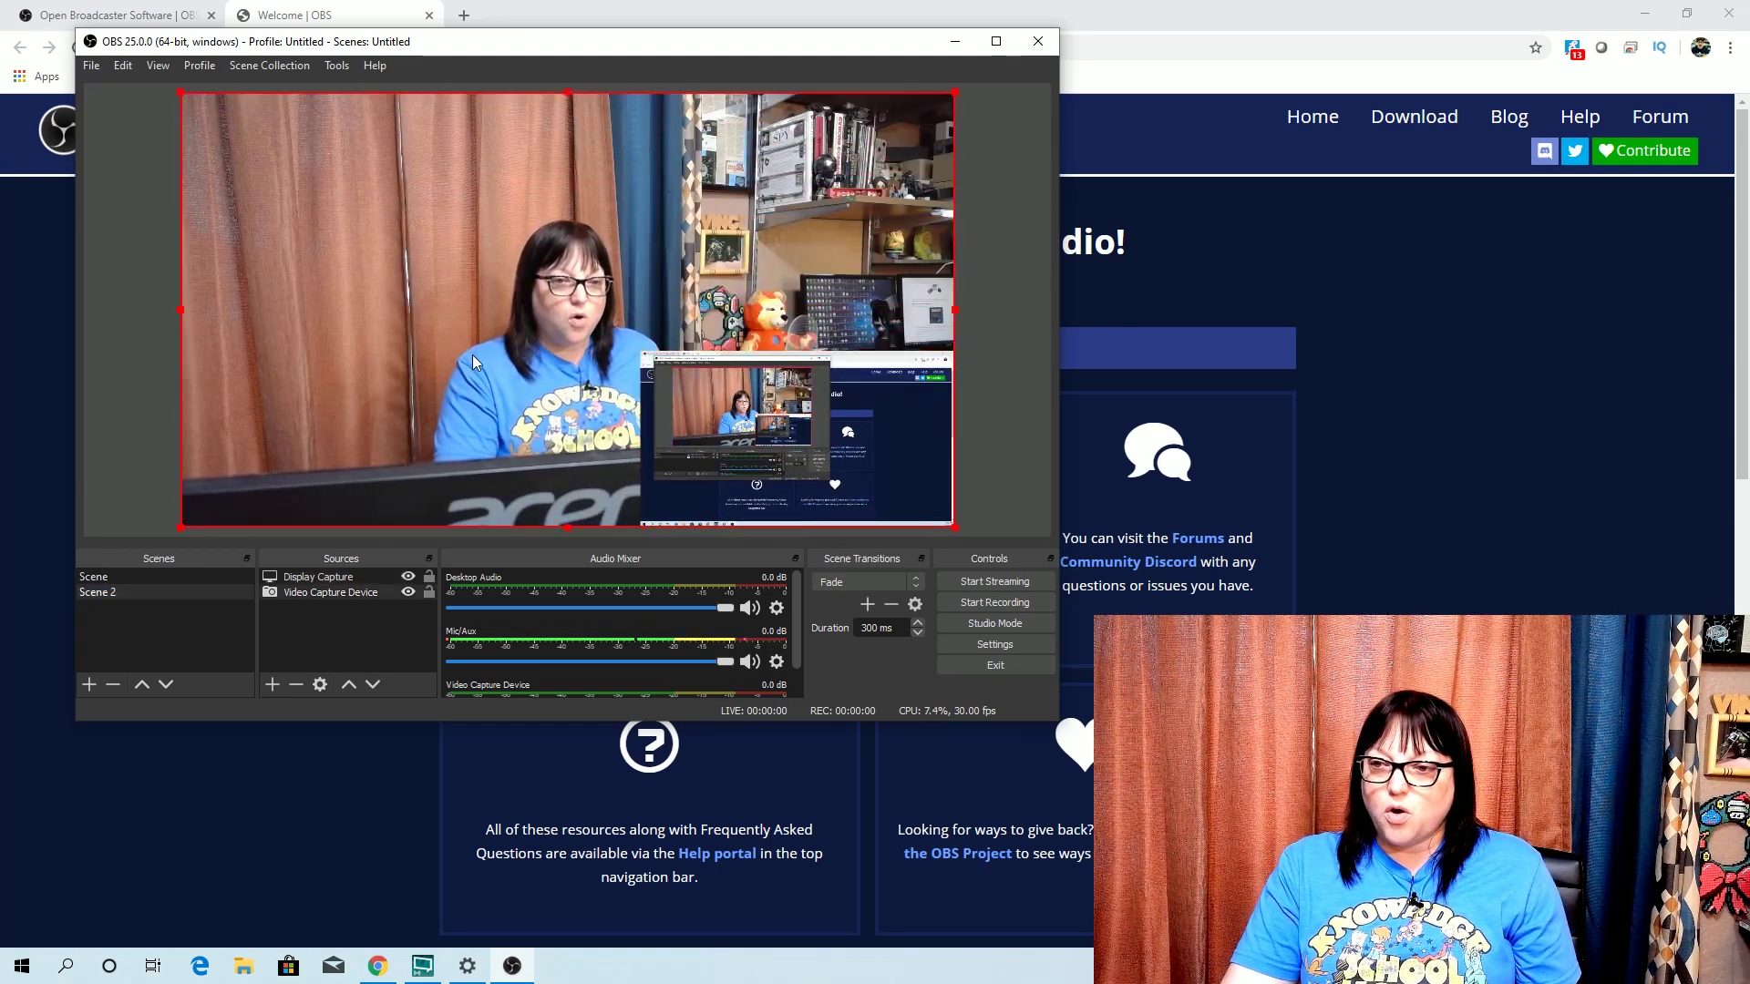
{"action": "left_click_drag", "start_coordinate": [195, 106], "coordinate": [181, 189]}
{"action": "left_click", "coordinate": [693, 392]}
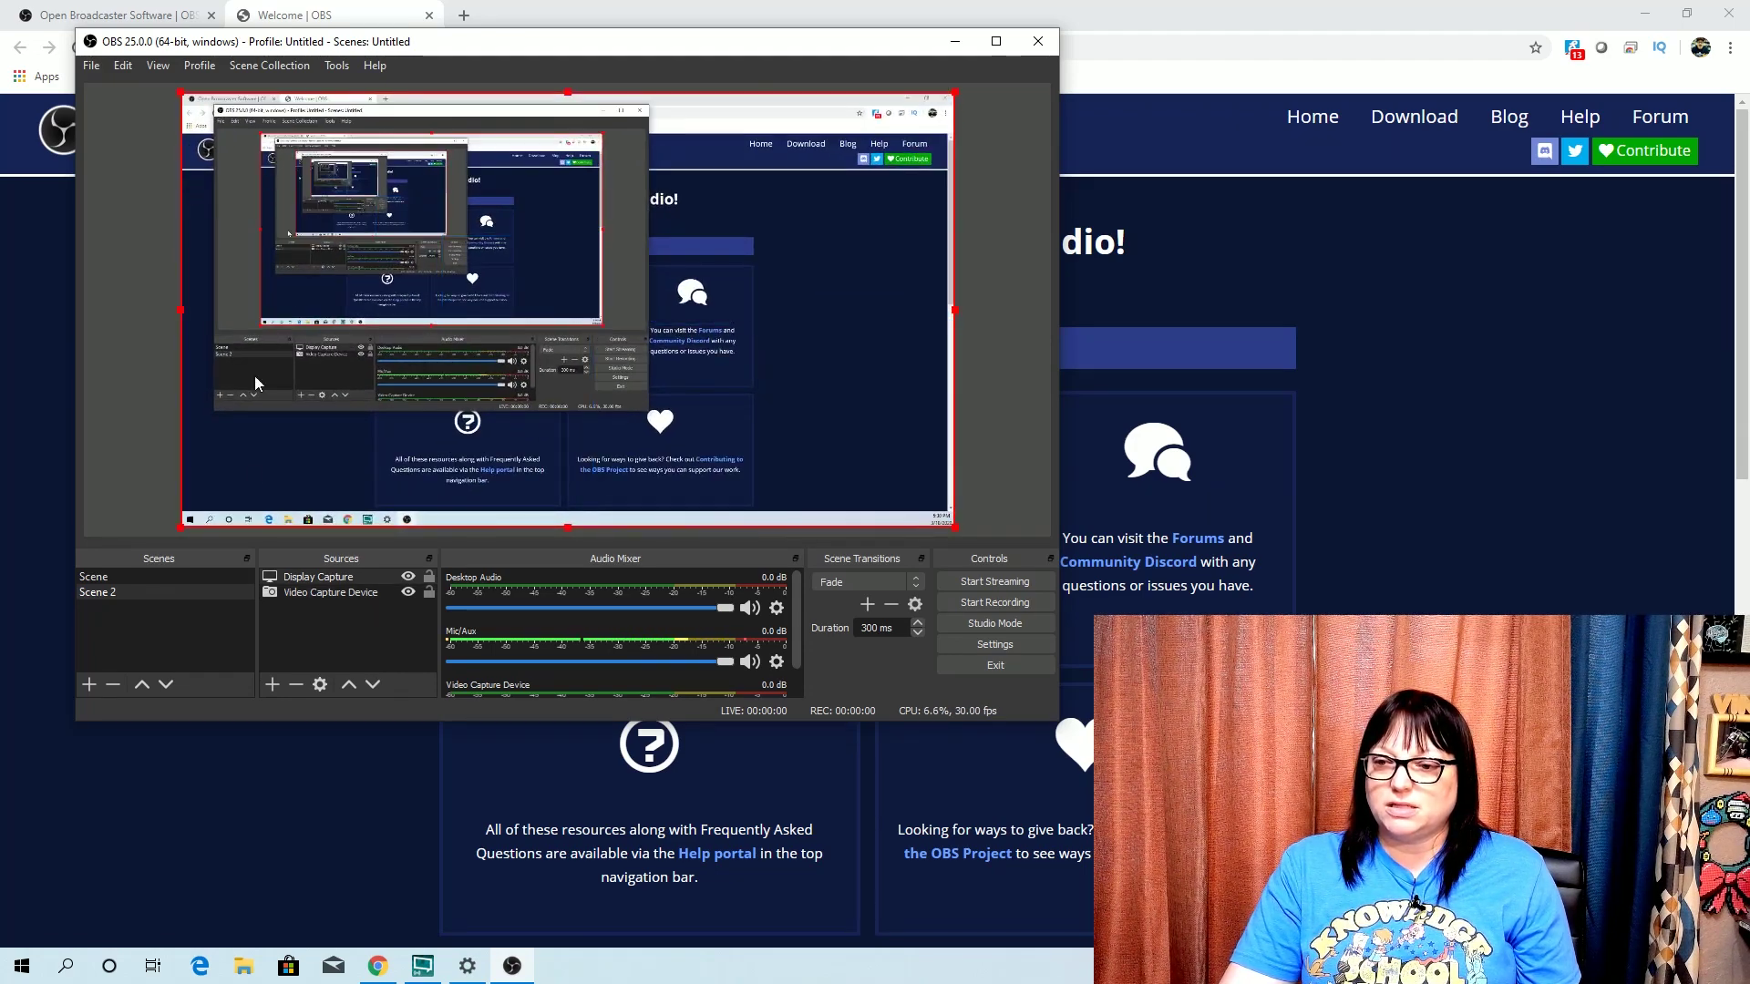
Step: Move the Video Capture Device source above Display Capture in Scene 2's source order
{"action": "left_click", "coordinate": [312, 592]}
{"action": "left_click_drag", "start_coordinate": [319, 581], "coordinate": [319, 574]}
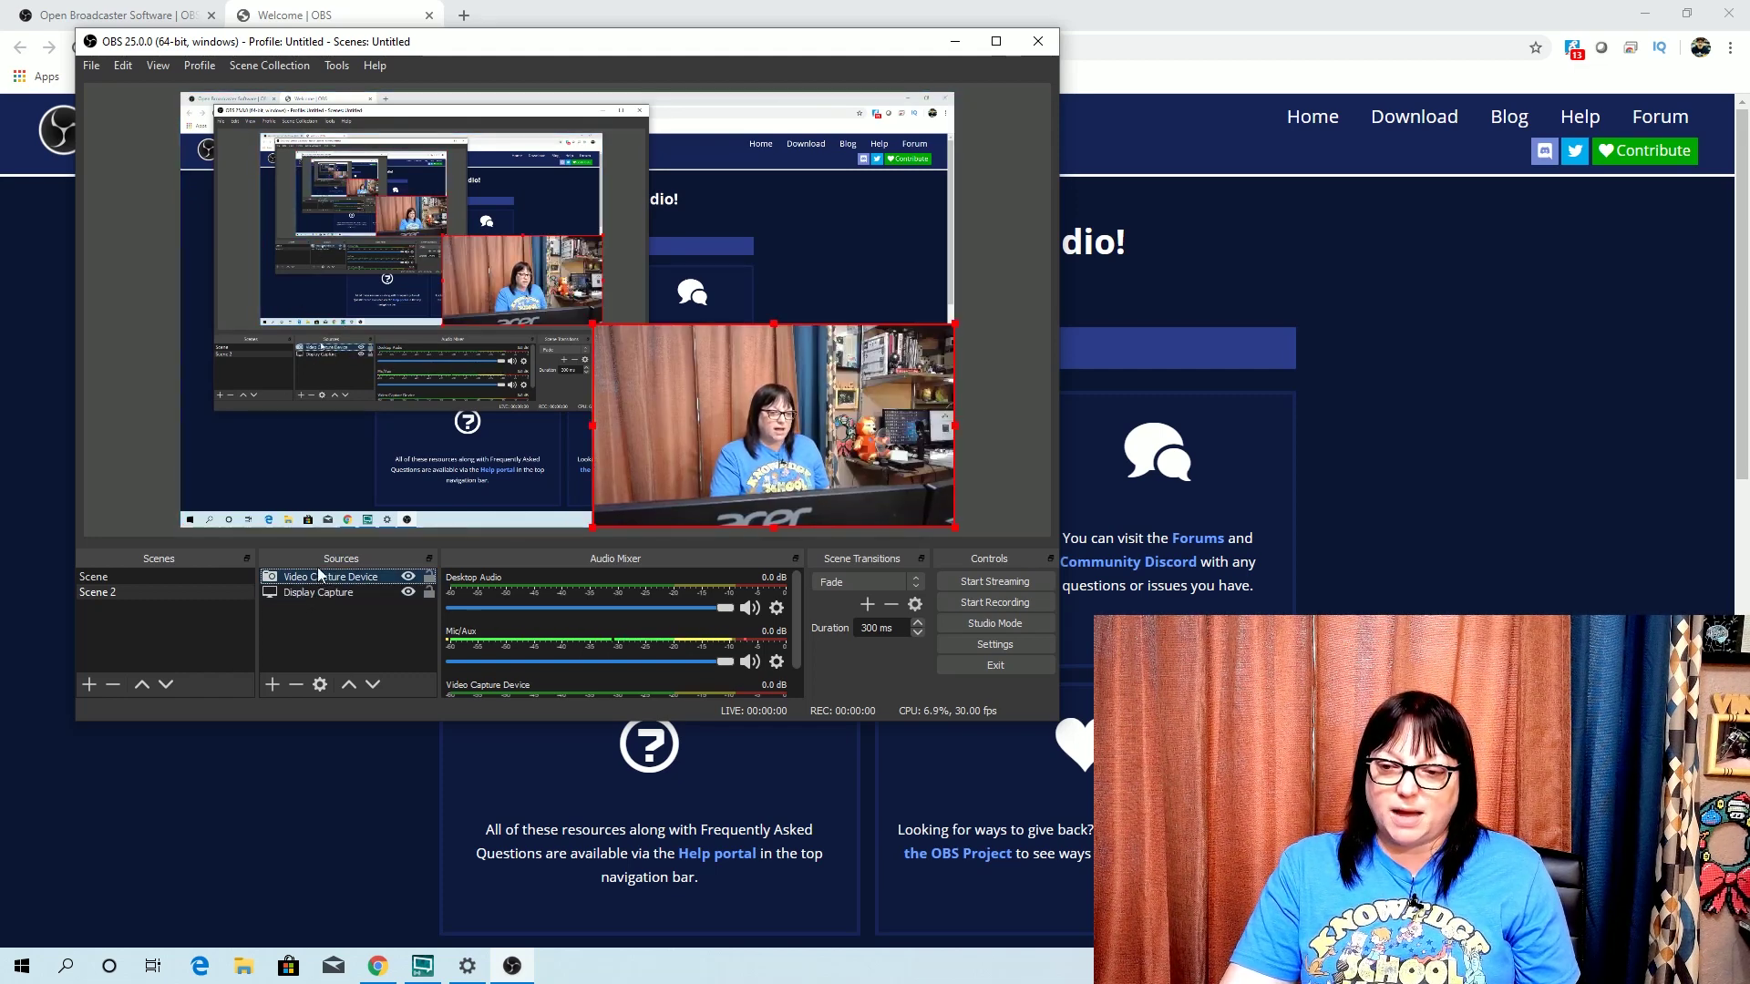
{"action": "mouse_move", "coordinate": [319, 577]}
{"action": "left_mouse_down"}
{"action": "mouse_move", "coordinate": [320, 608]}
{"action": "mouse_move", "coordinate": [325, 581]}
{"action": "left_mouse_up"}
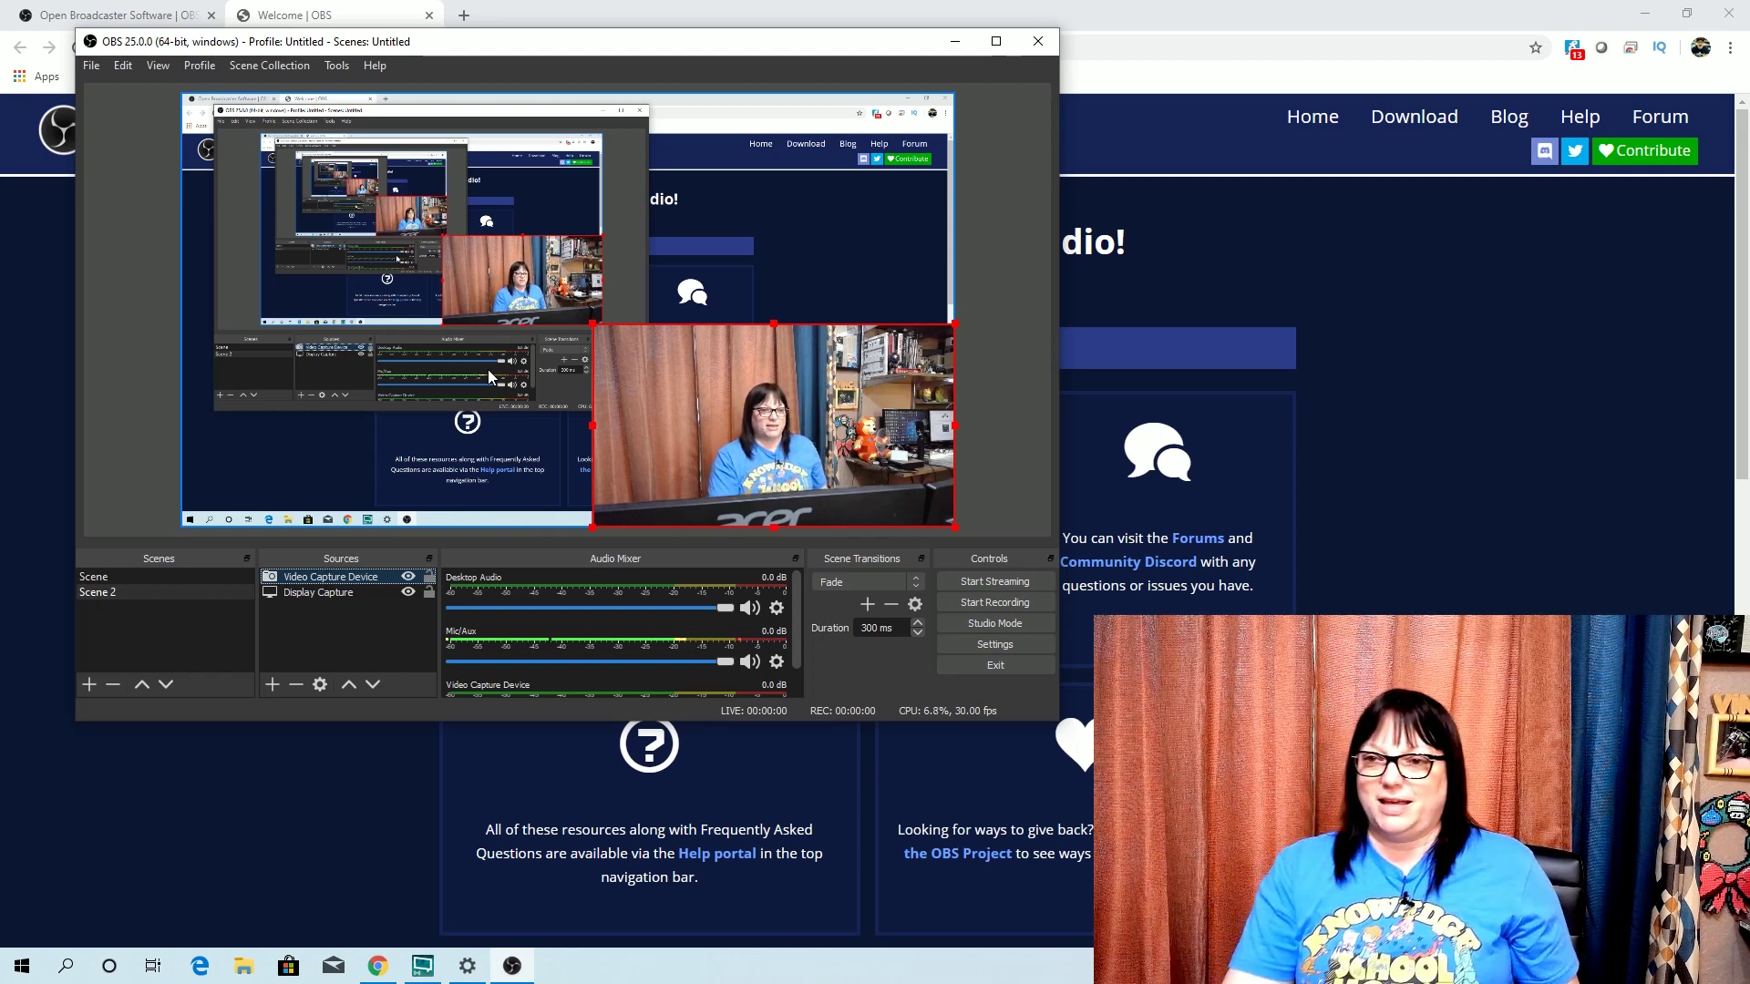
Step: Compare the webcam-only Scene with Scene 2 by switching between them
{"action": "left_click", "coordinate": [101, 581]}
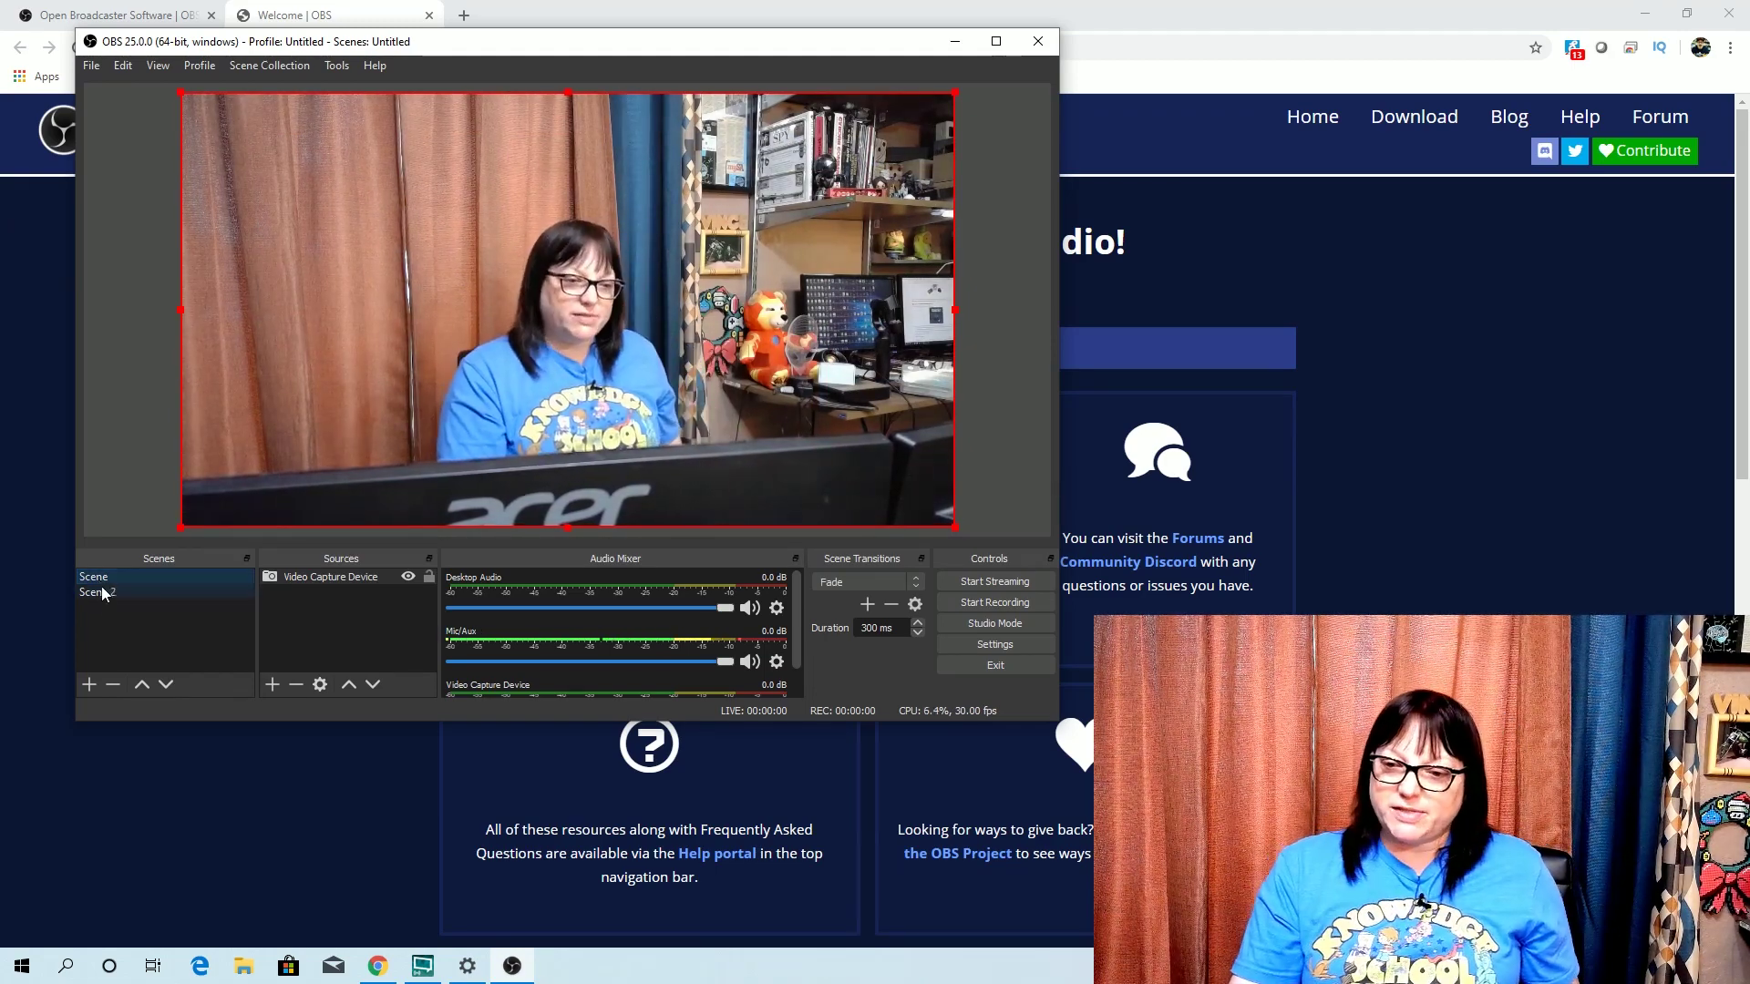
{"action": "left_click", "coordinate": [108, 596]}
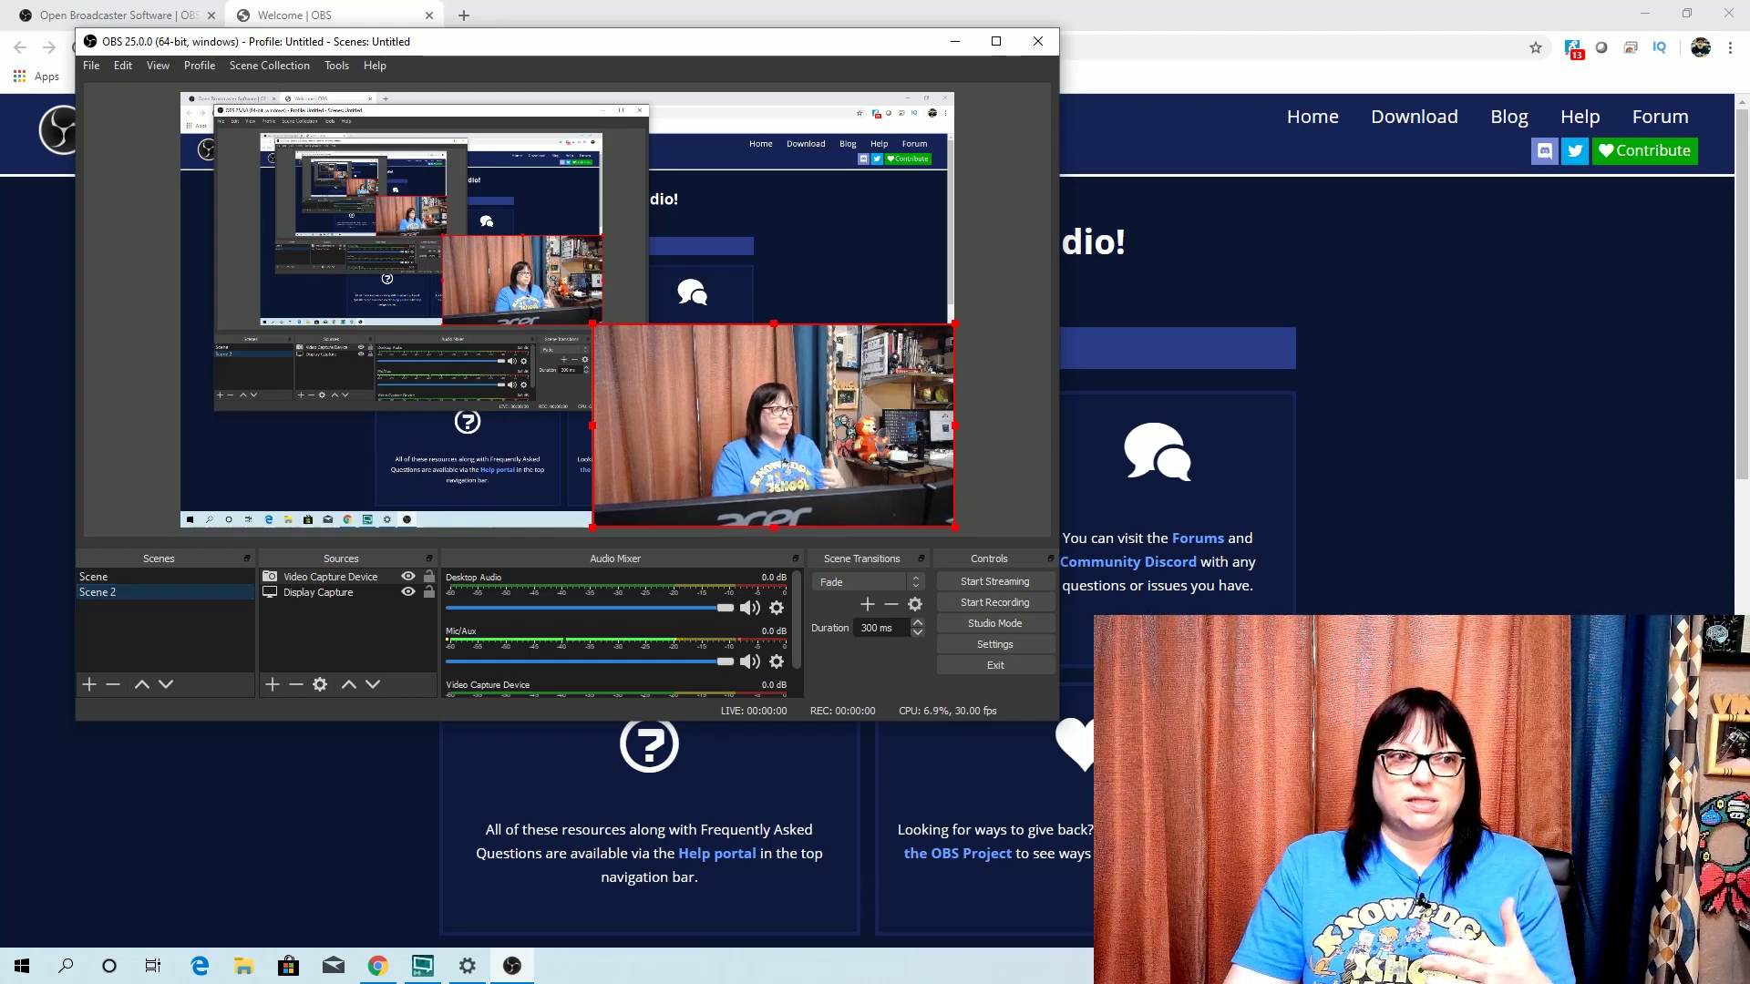
{"action": "left_click", "coordinate": [27, 236]}
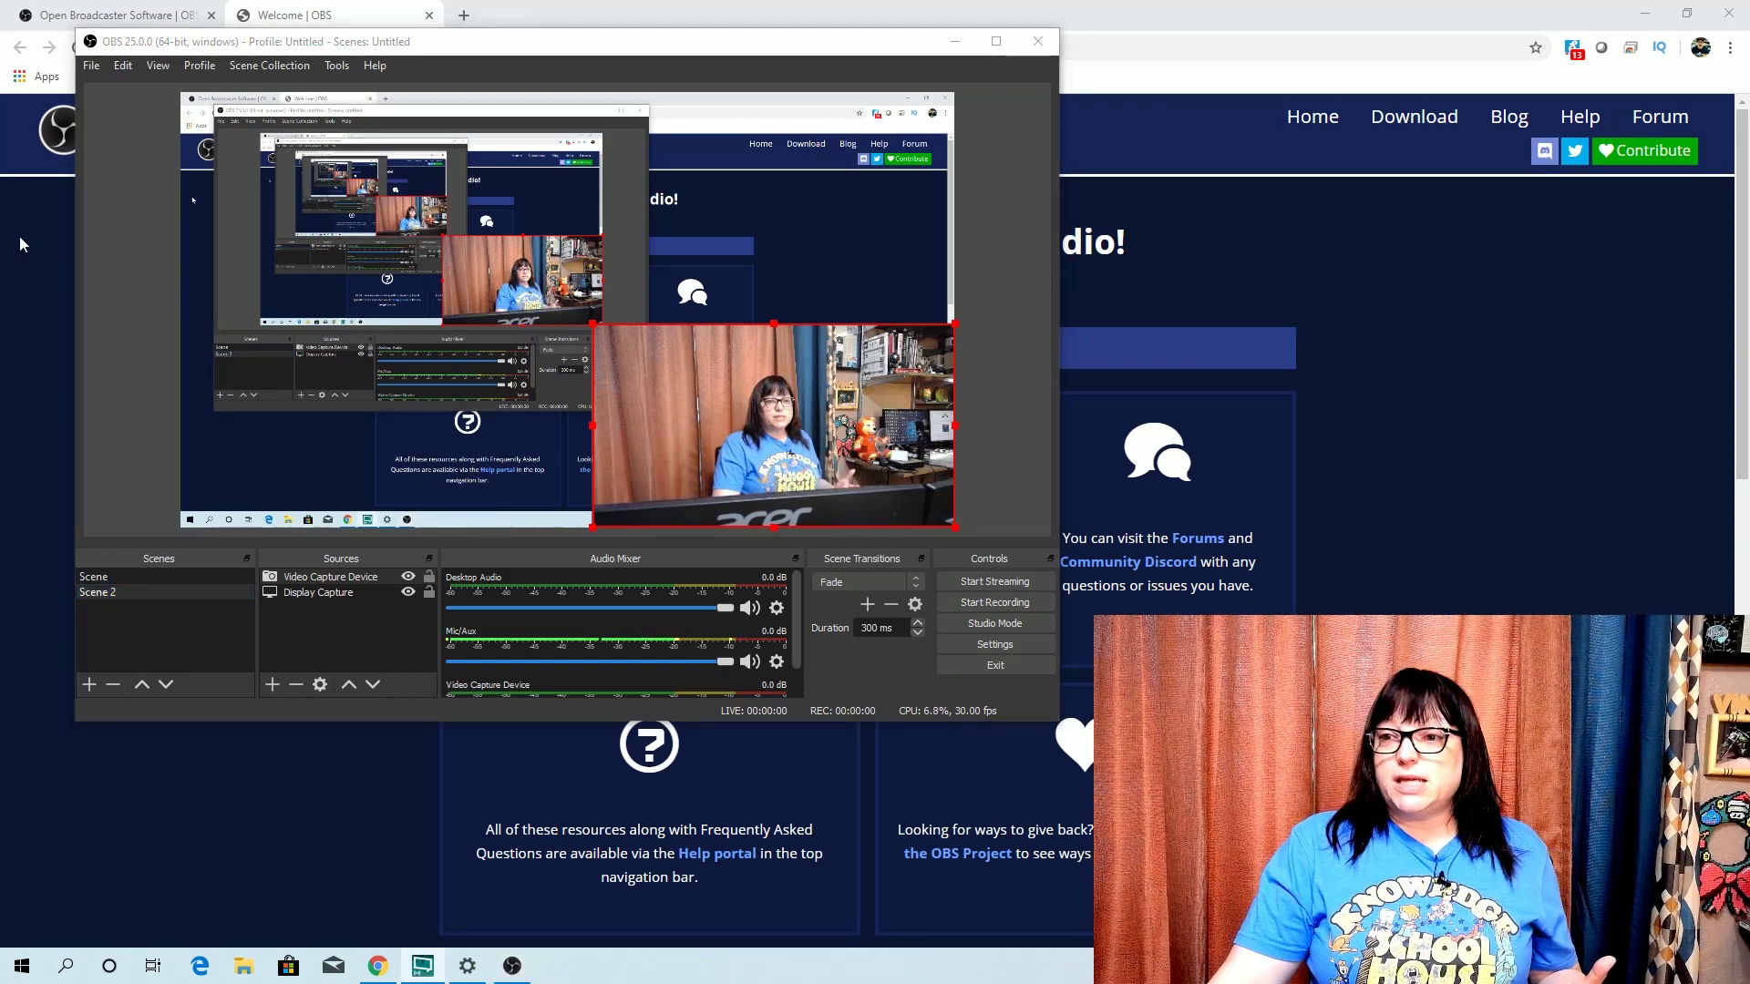
Step: Add a scene with the name Scene 3 and give it the existing Display Capture as a visible source
{"action": "left_click", "coordinate": [89, 684]}
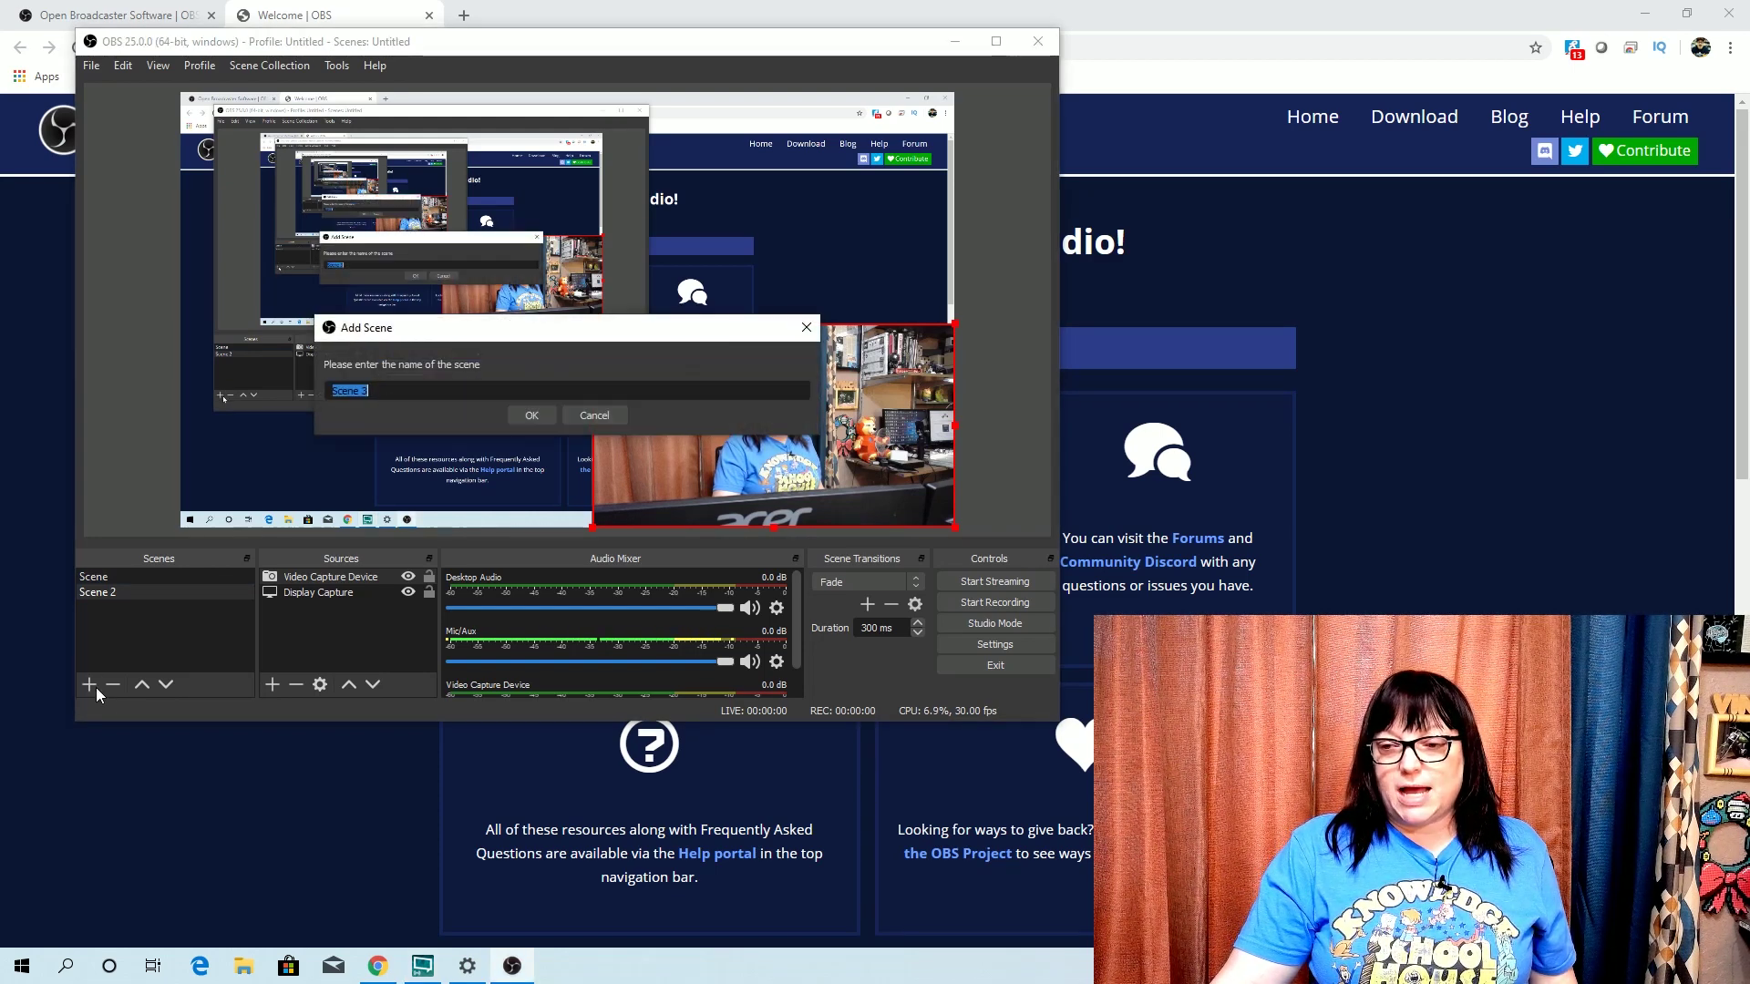
{"action": "left_click", "coordinate": [532, 415]}
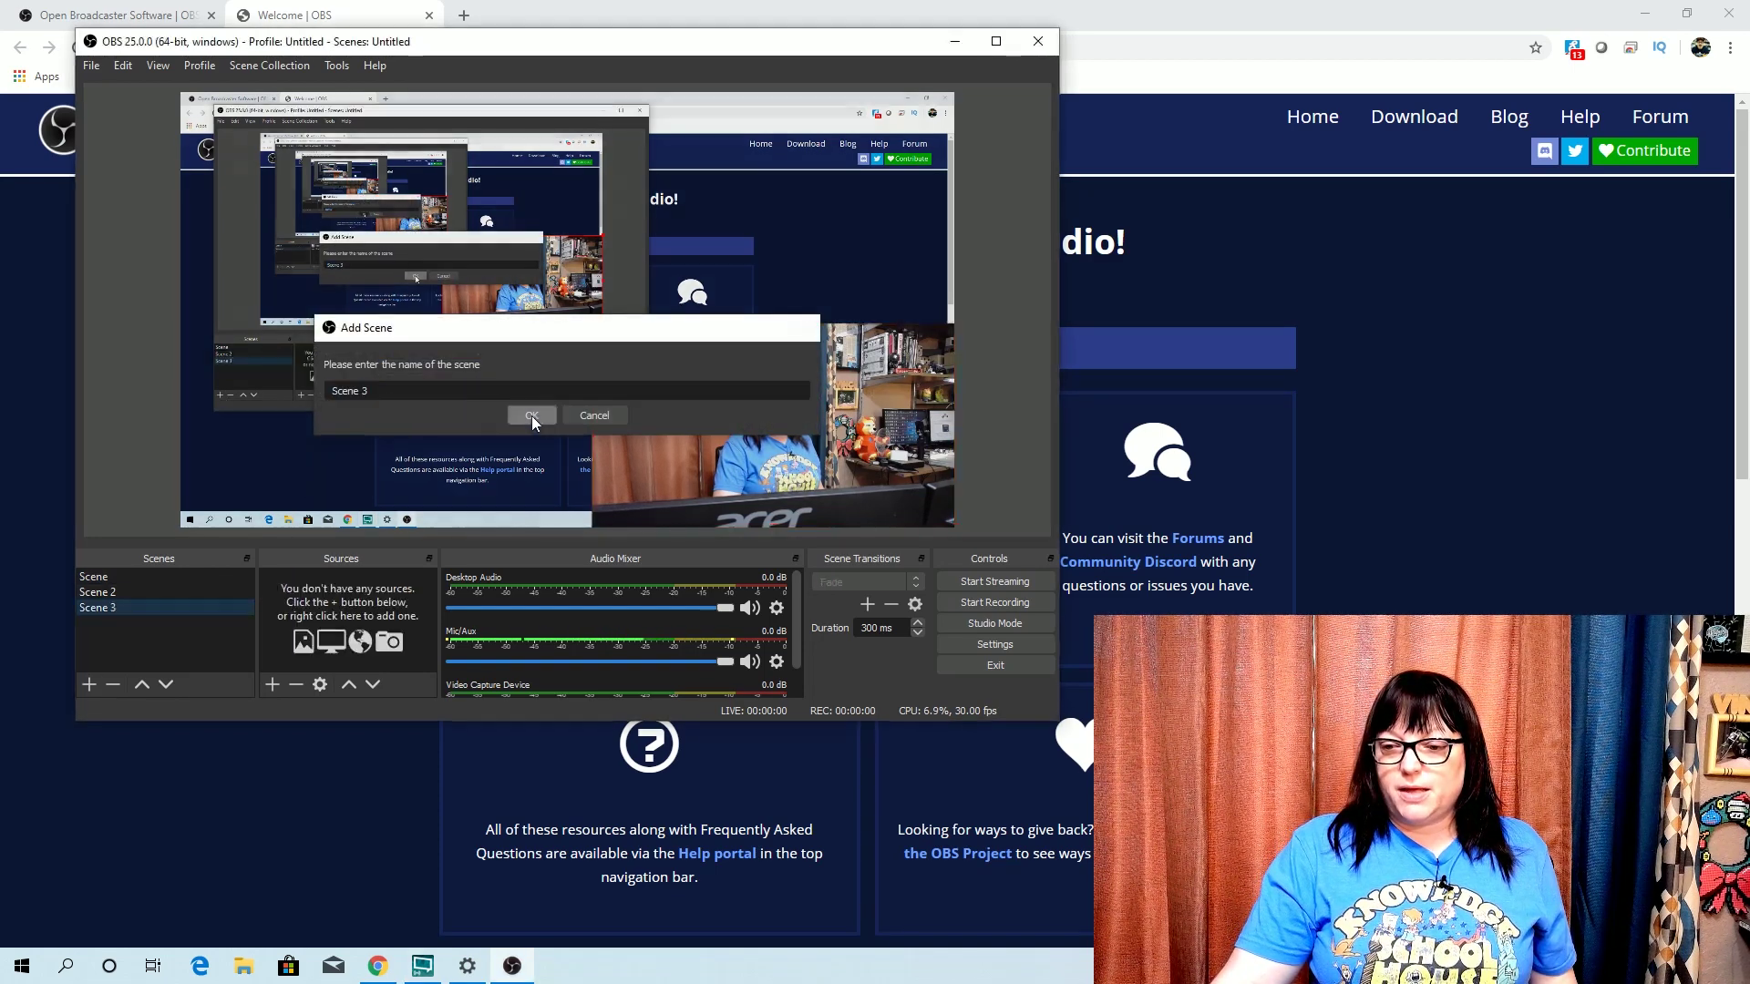
{"action": "left_click", "coordinate": [272, 684]}
{"action": "left_click", "coordinate": [345, 460]}
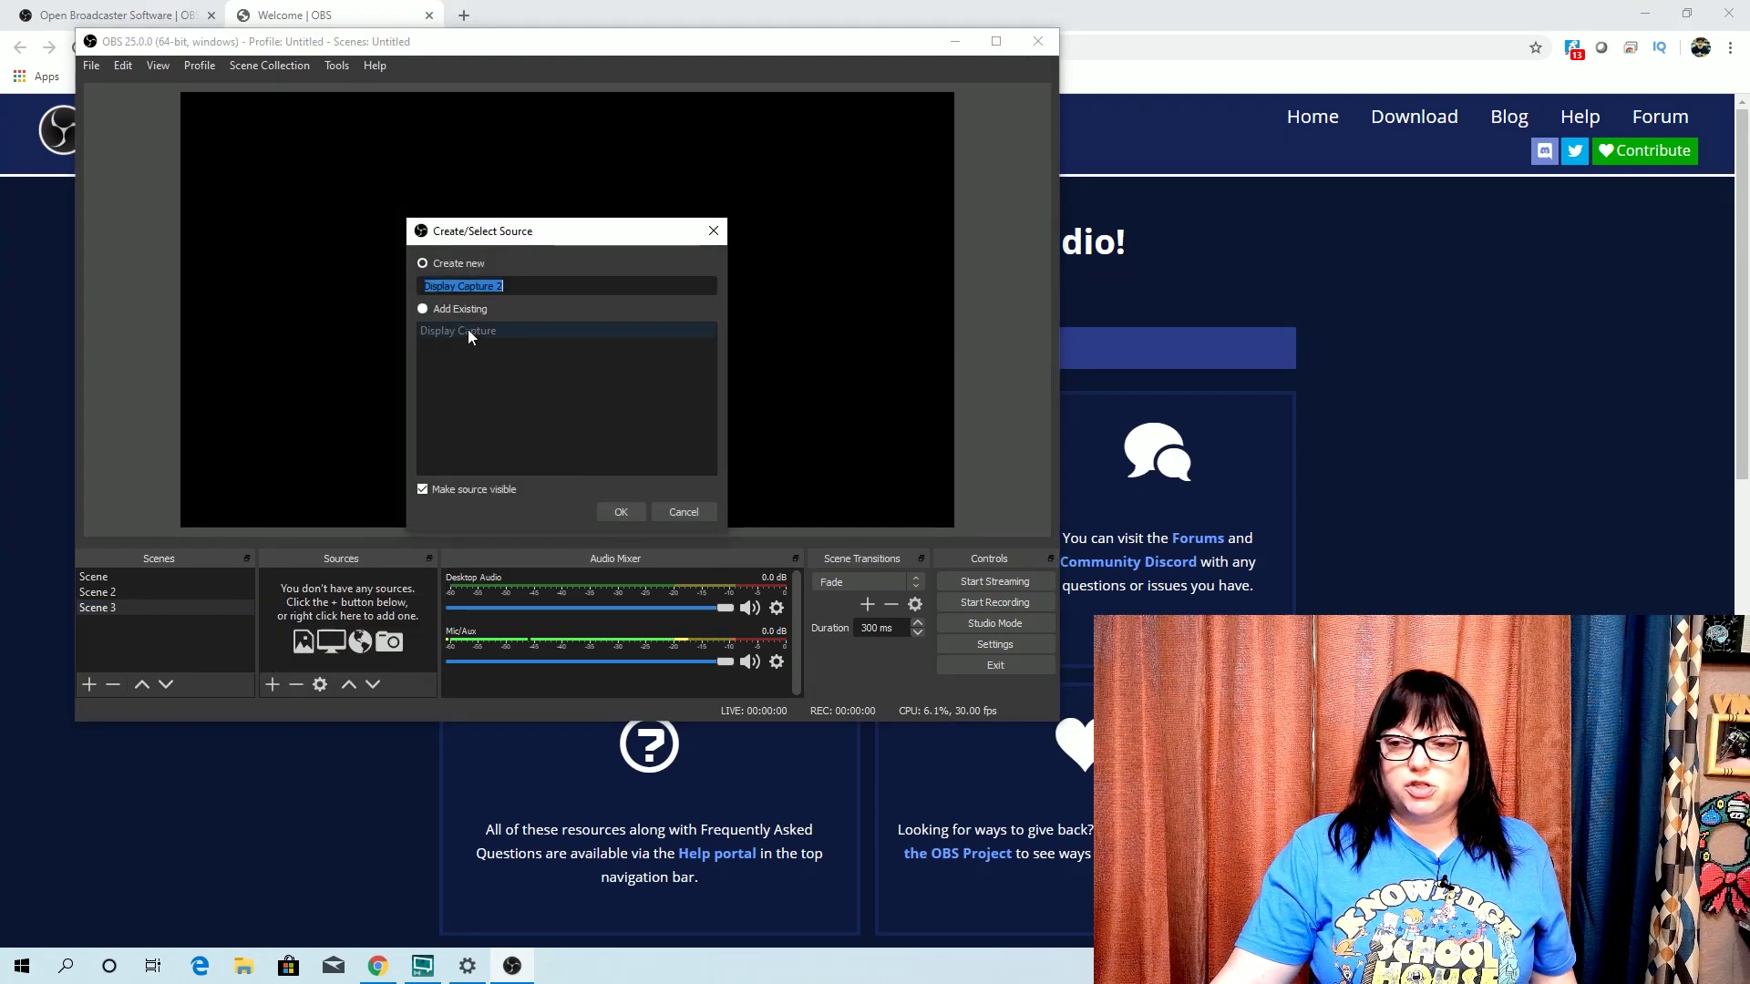
{"action": "left_click", "coordinate": [423, 310]}
{"action": "left_click", "coordinate": [436, 330]}
{"action": "left_click", "coordinate": [620, 512]}
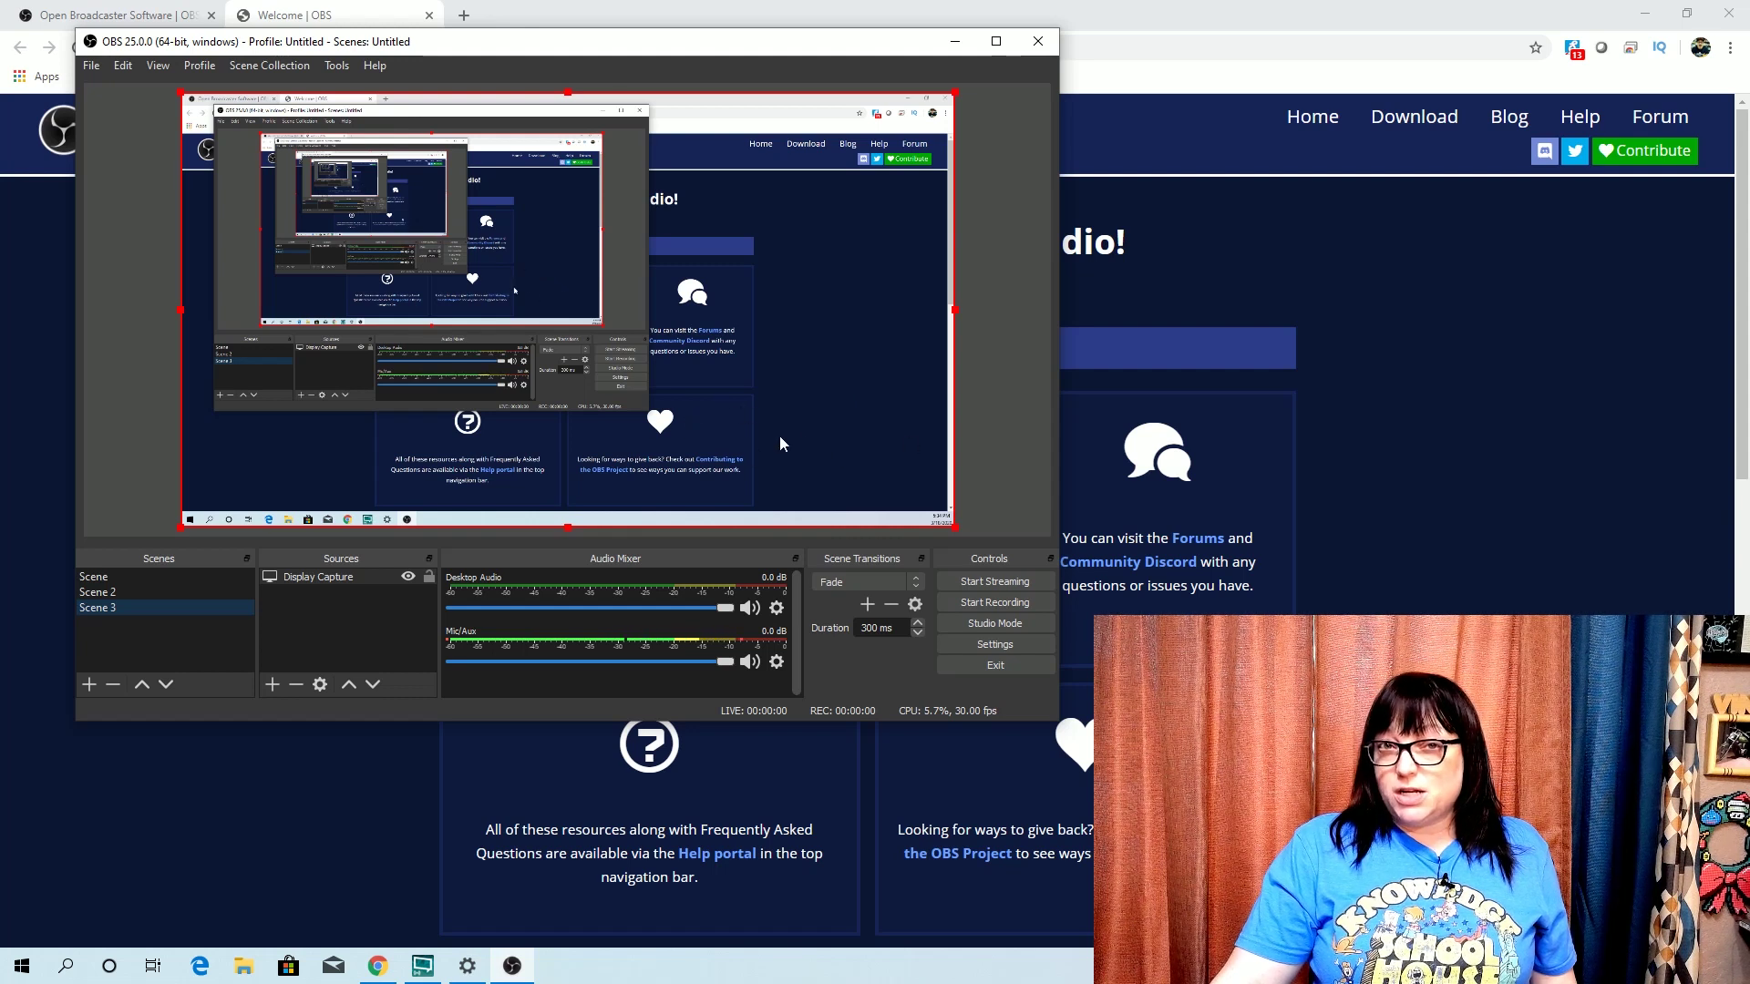
Step: Rename Scene 3 as Computer Screen
{"action": "right_click", "coordinate": [105, 612]}
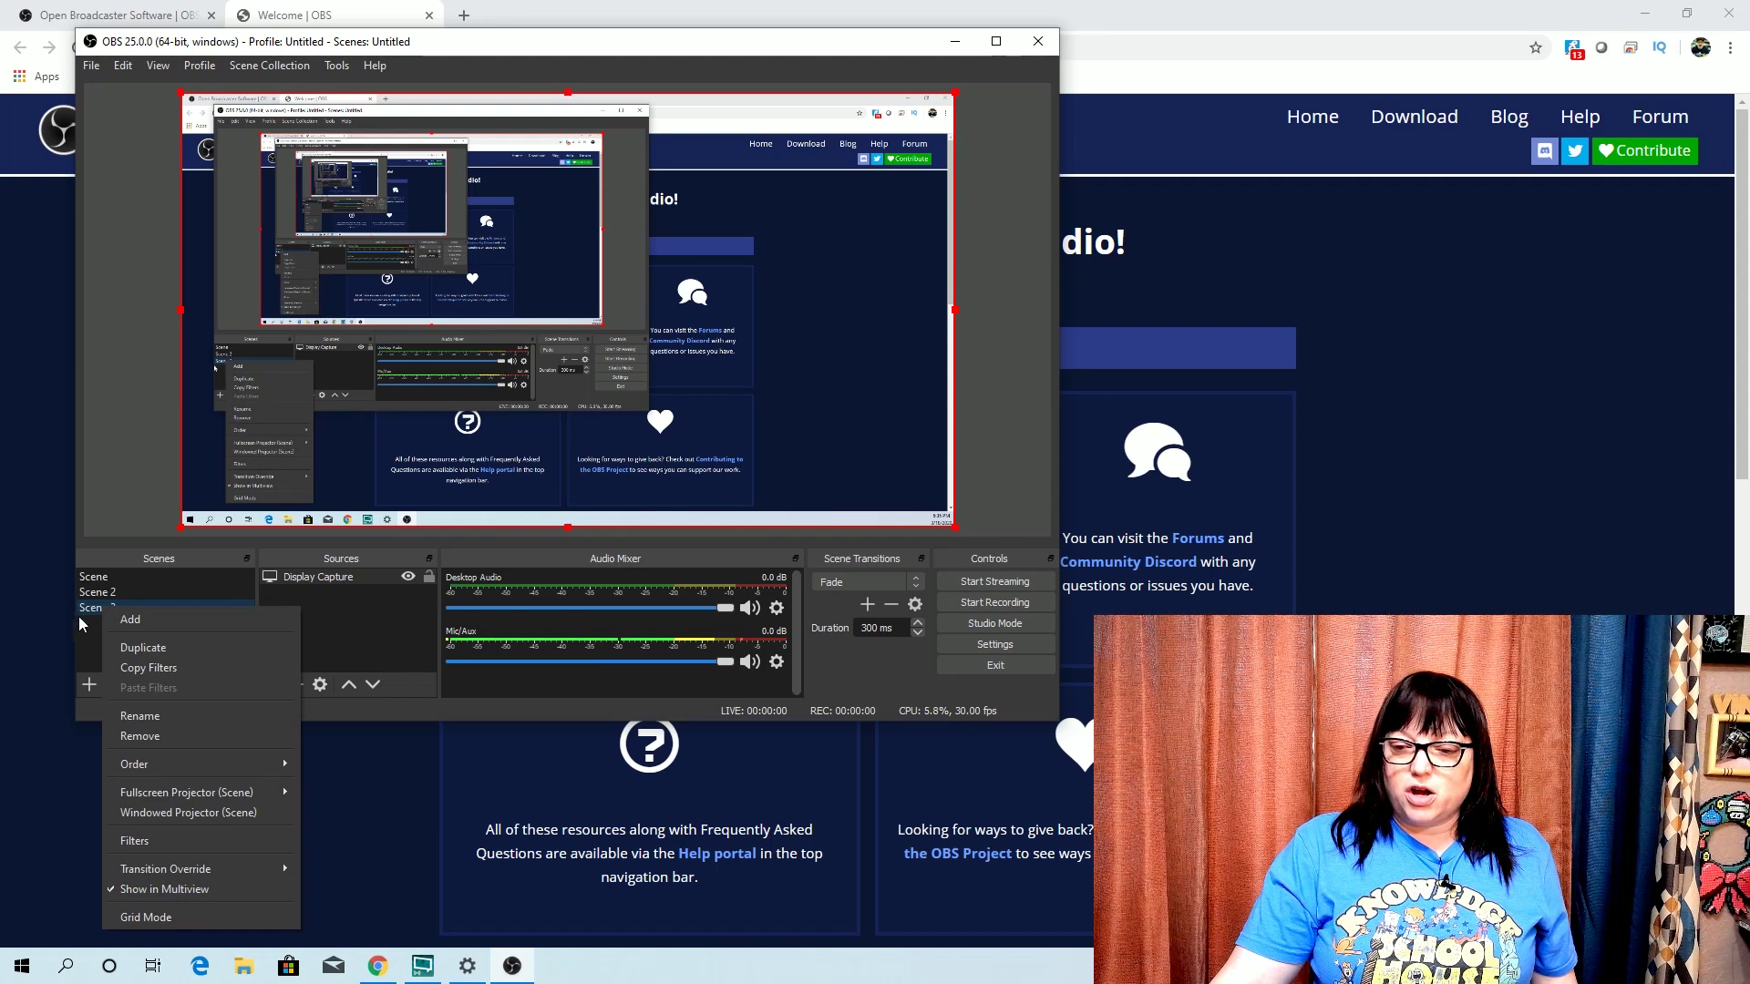
{"action": "left_click", "coordinate": [139, 716]}
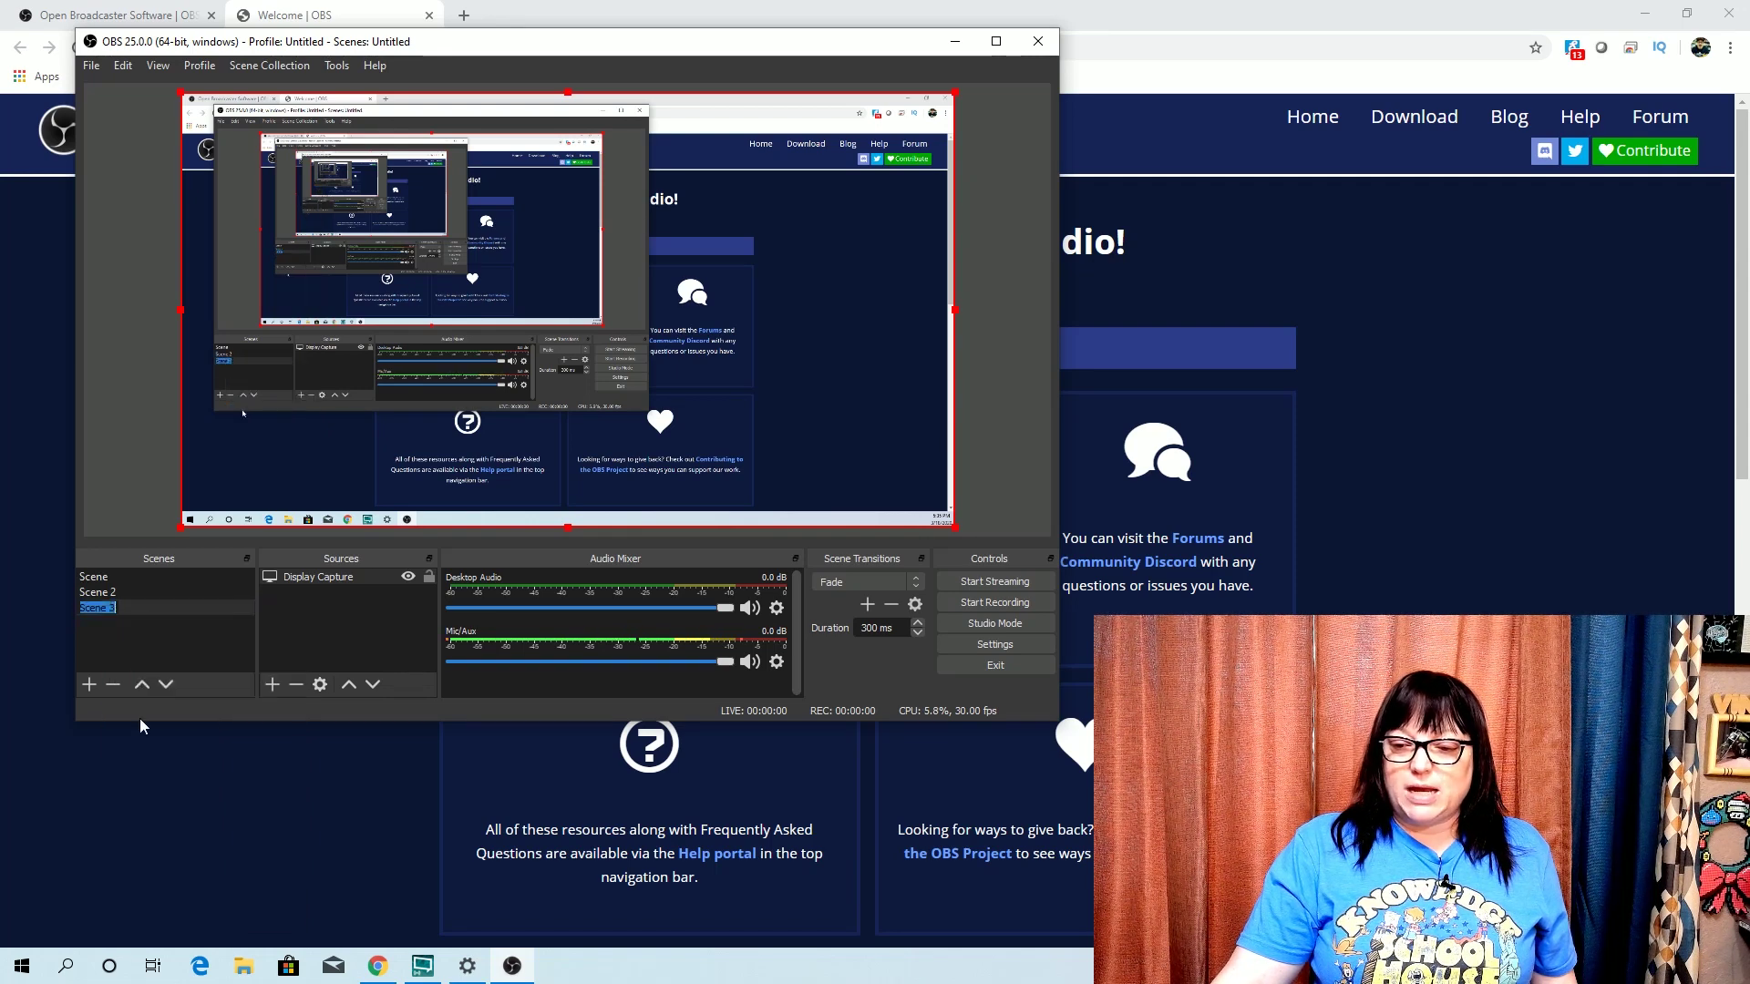
{"action": "type", "text": "Computer s\\\\"}
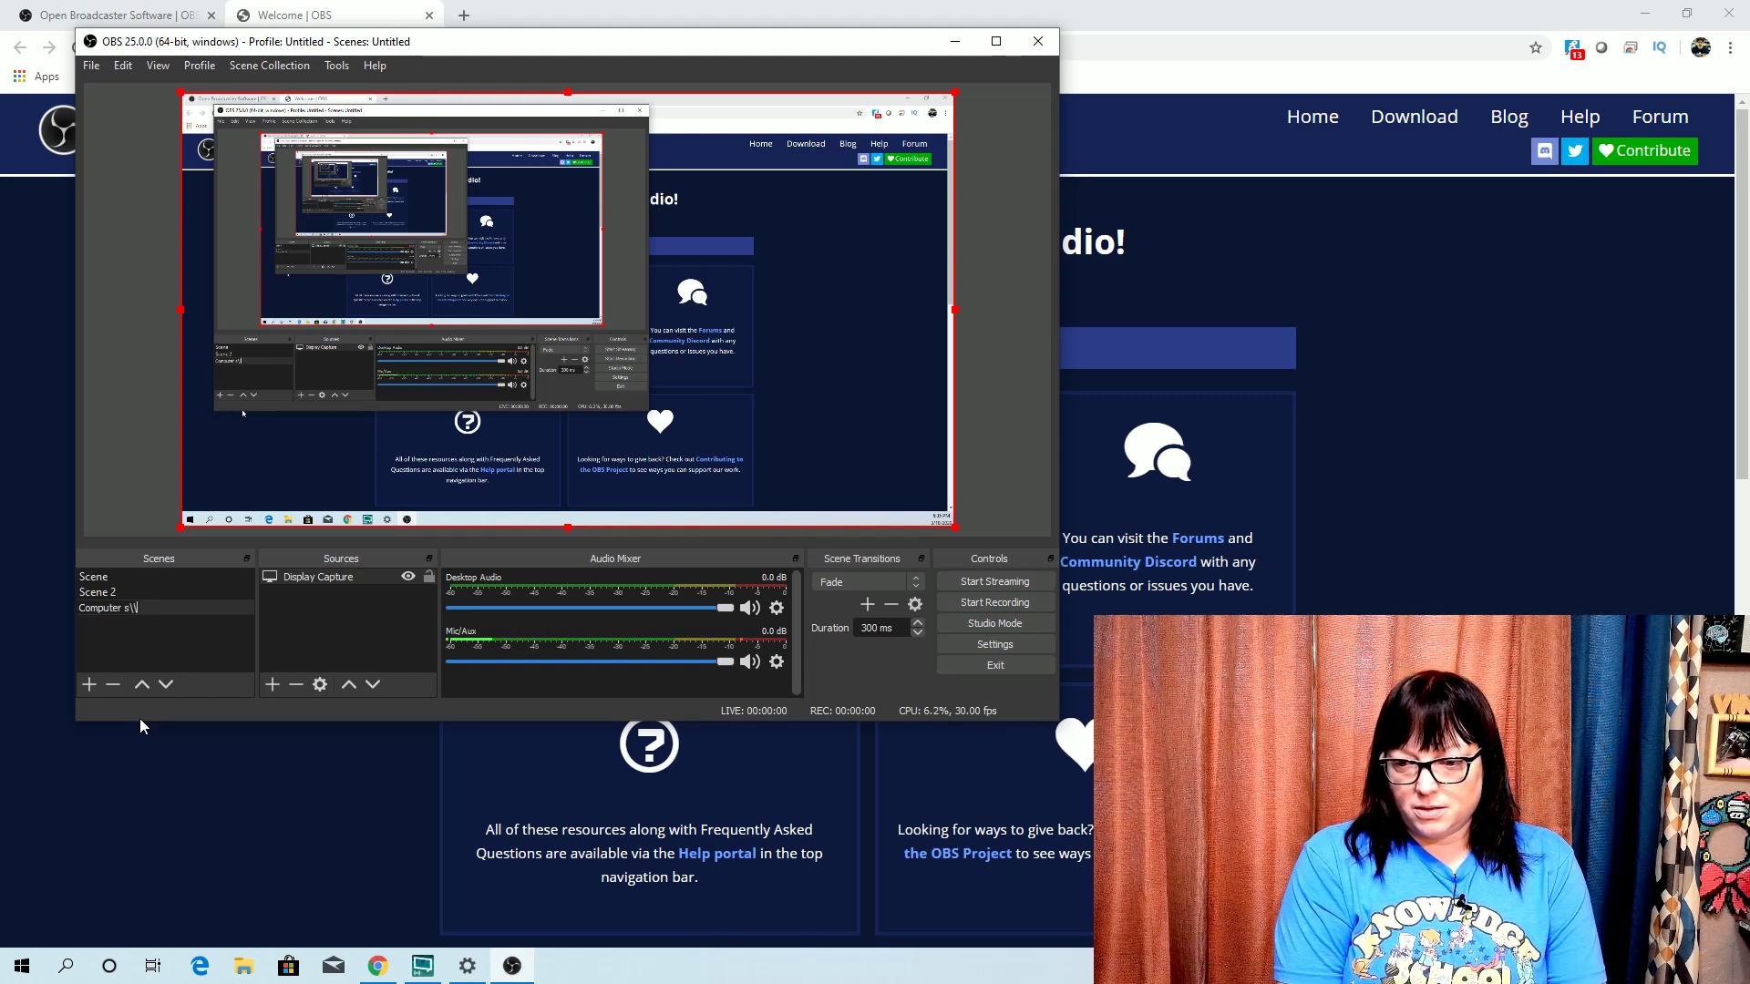
{"action": "key", "text": "BackSpace"}
{"action": "key", "text": "BackSpace"}
{"action": "type", "text": "CREEN"}
{"action": "key", "text": "BackSpace"}
{"action": "key", "text": "Return"}
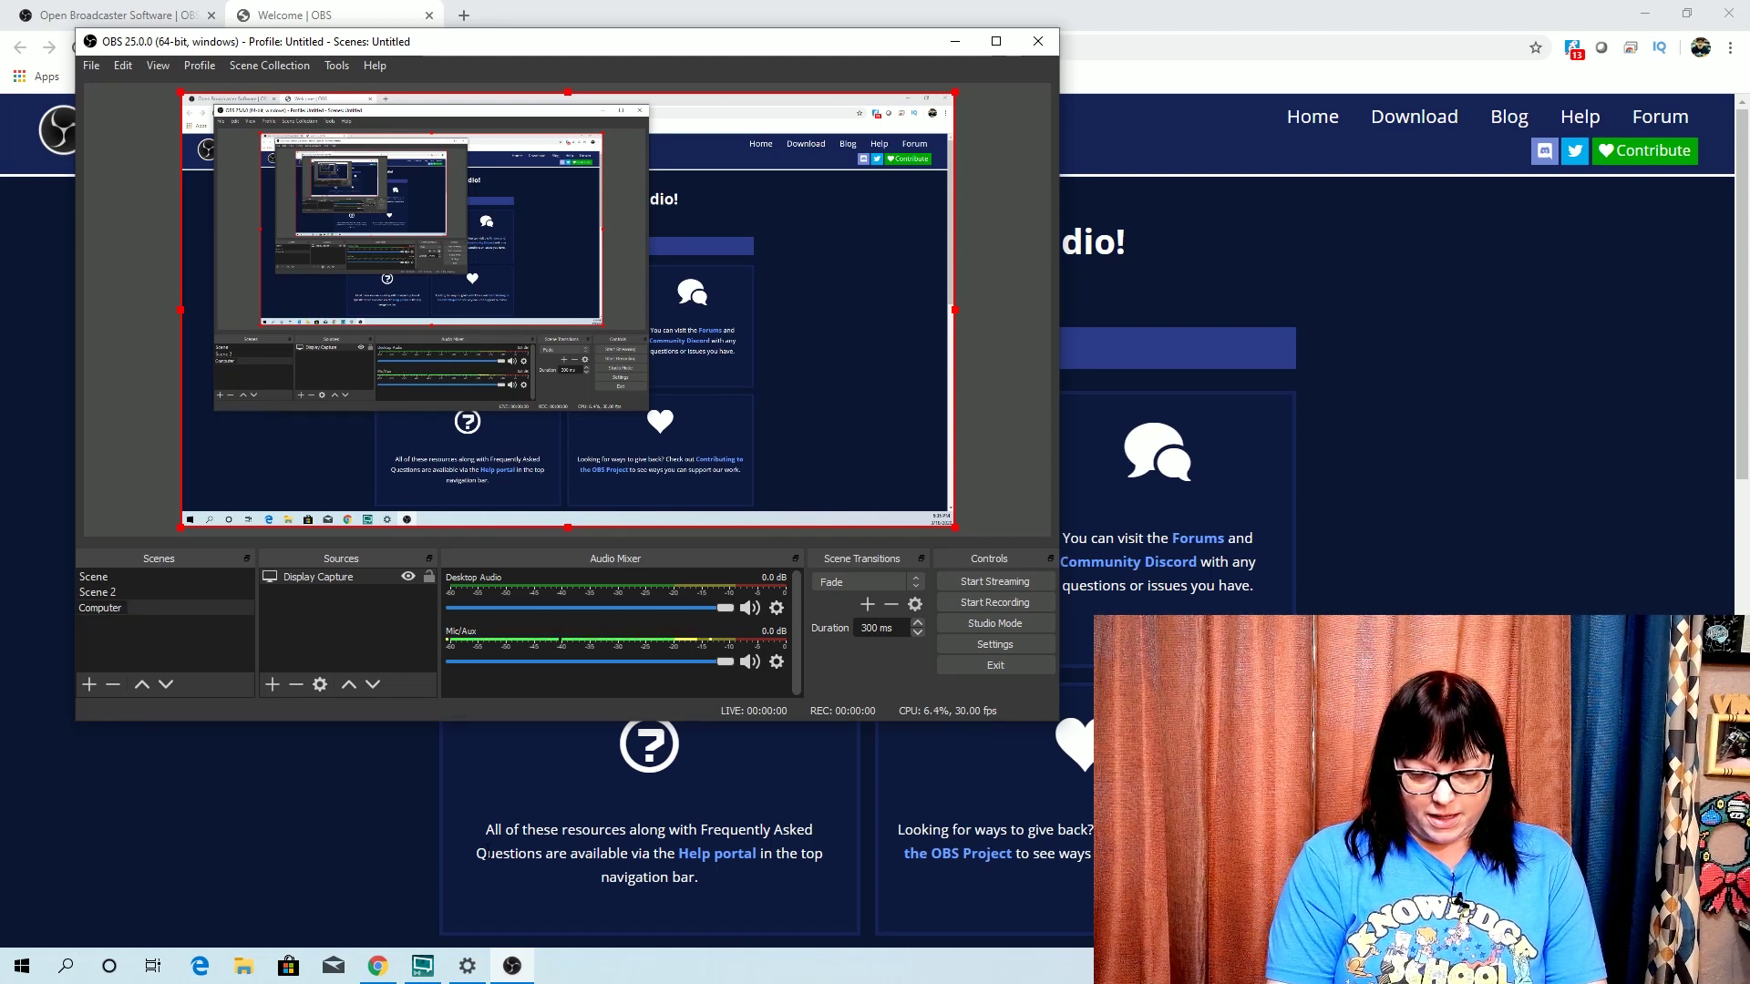
{"action": "key", "text": "Return"}
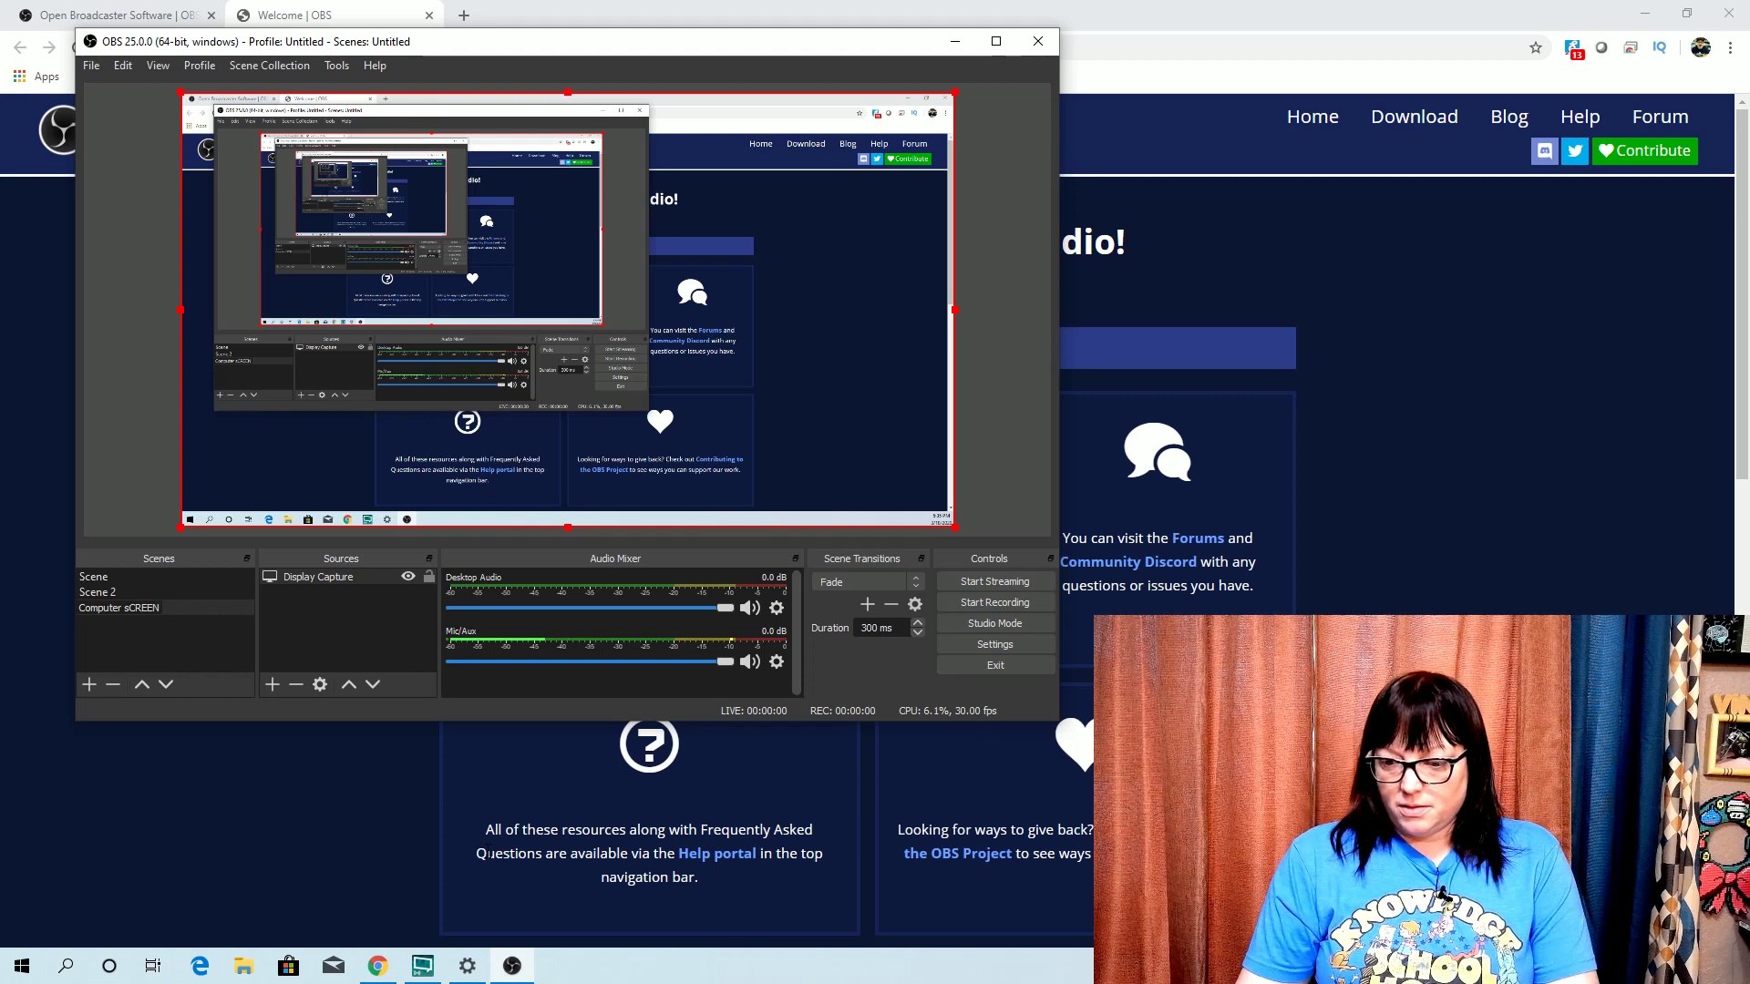
{"action": "key", "text": "BackSpace"}
{"action": "key", "text": "BackSpace"}
{"action": "key", "text": "BackSpace"}
{"action": "key", "text": "BackSpace"}
{"action": "key", "text": "BackSpace"}
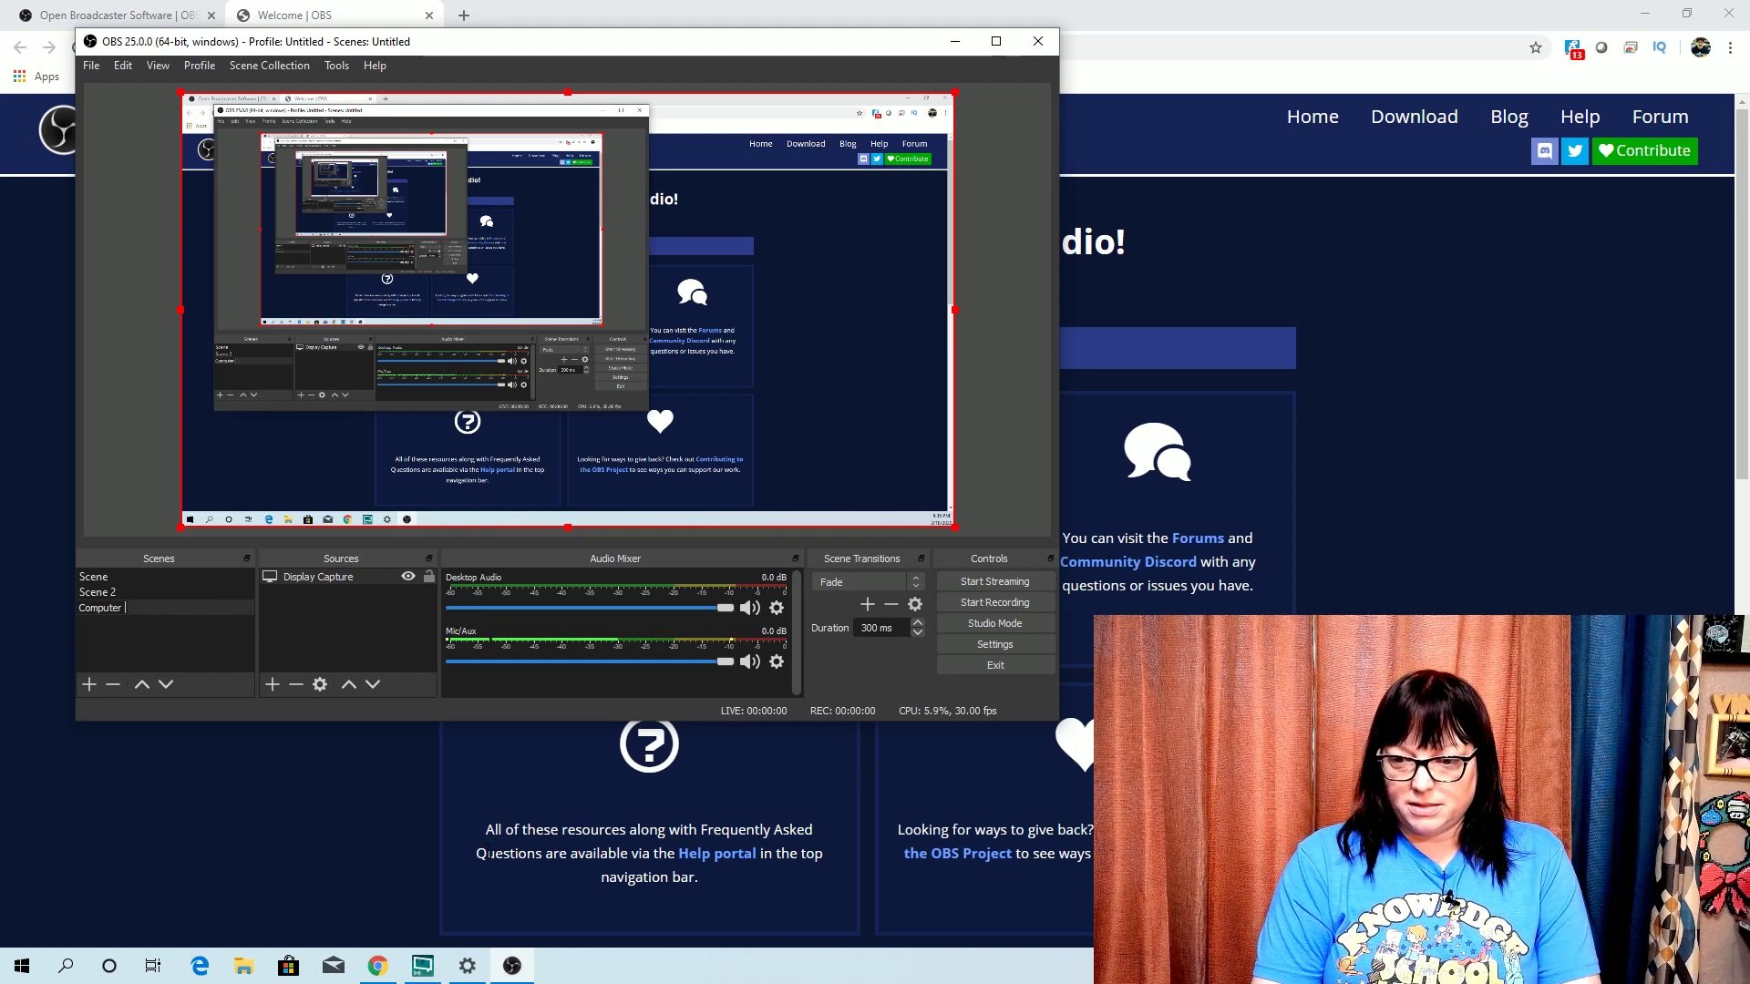
{"action": "type", "text": "creen"}
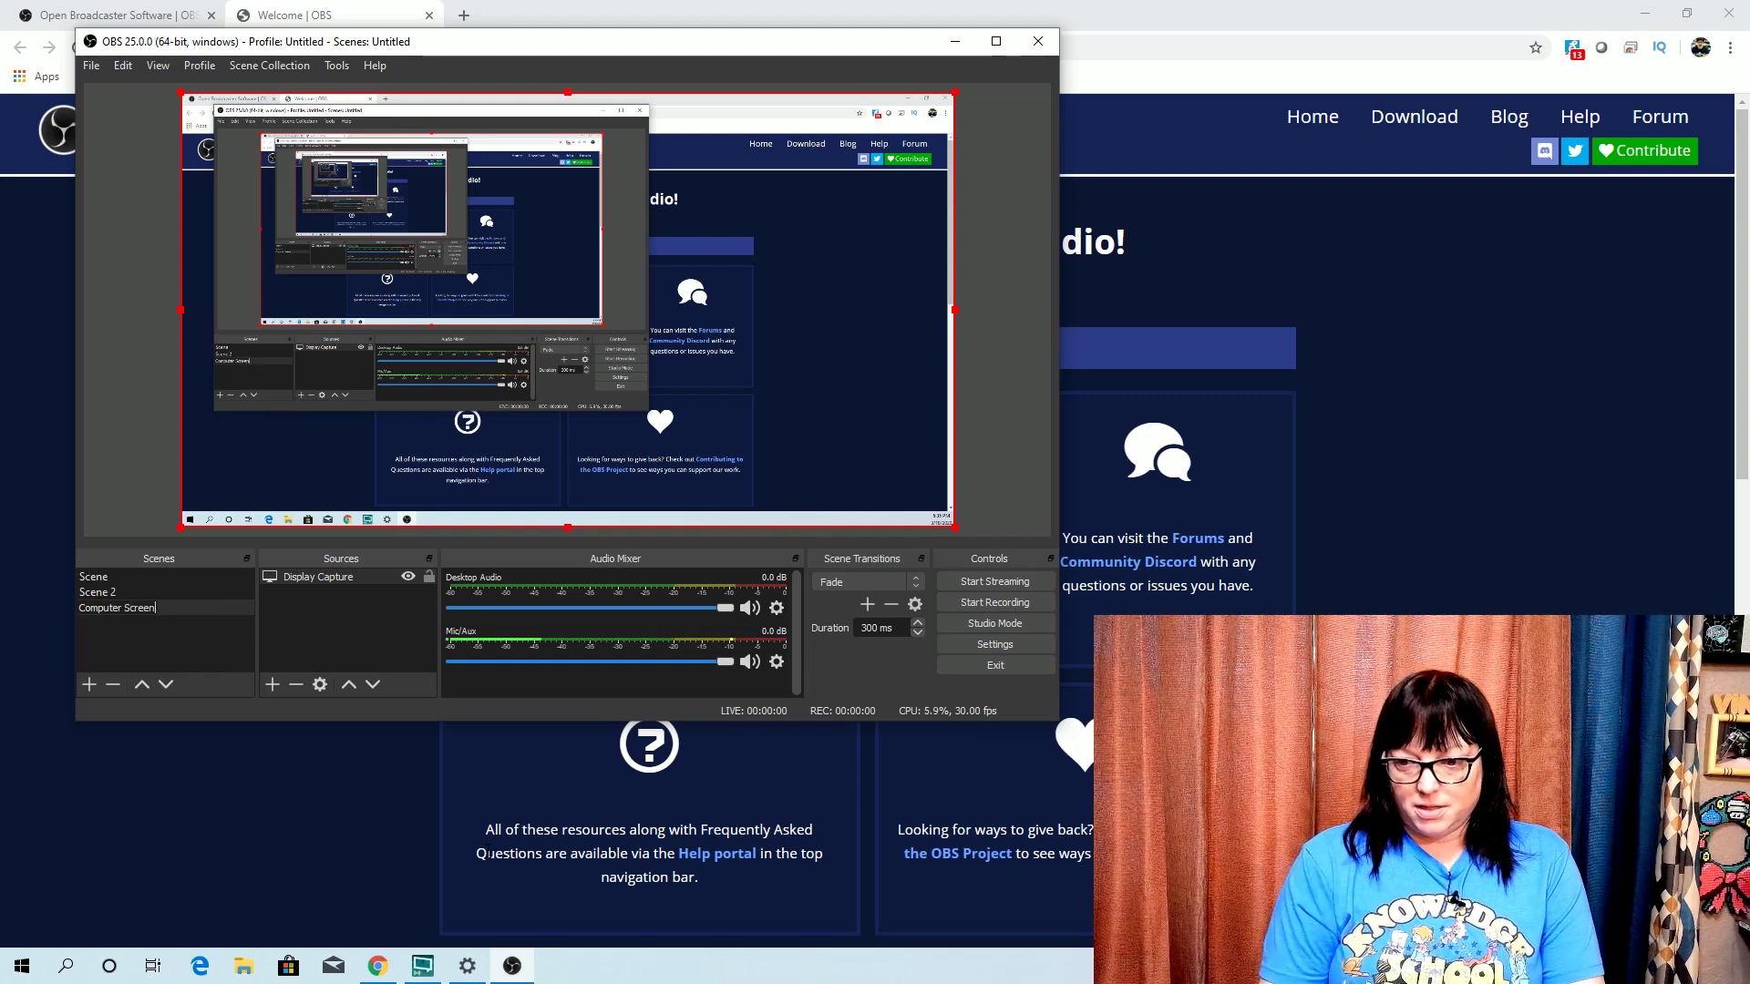
Step: Rename Scene 2 as Me and Screen
{"action": "left_click", "coordinate": [107, 591]}
{"action": "right_click", "coordinate": [104, 591]}
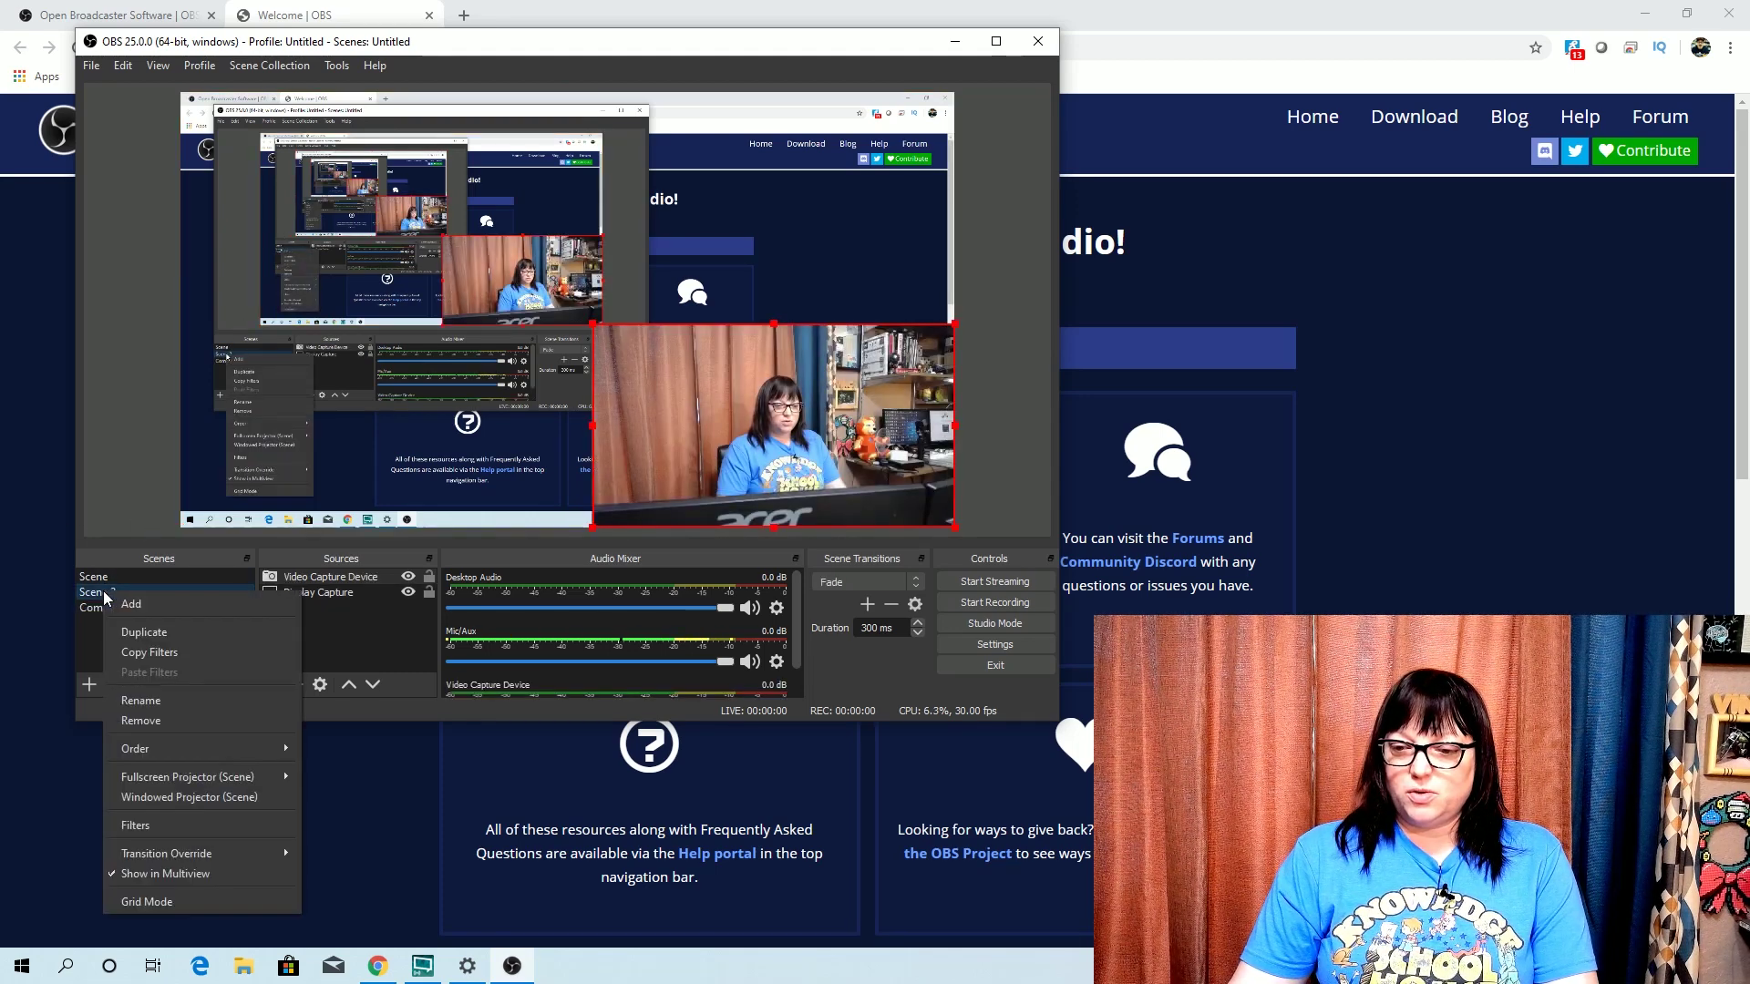
{"action": "left_click", "coordinate": [149, 695]}
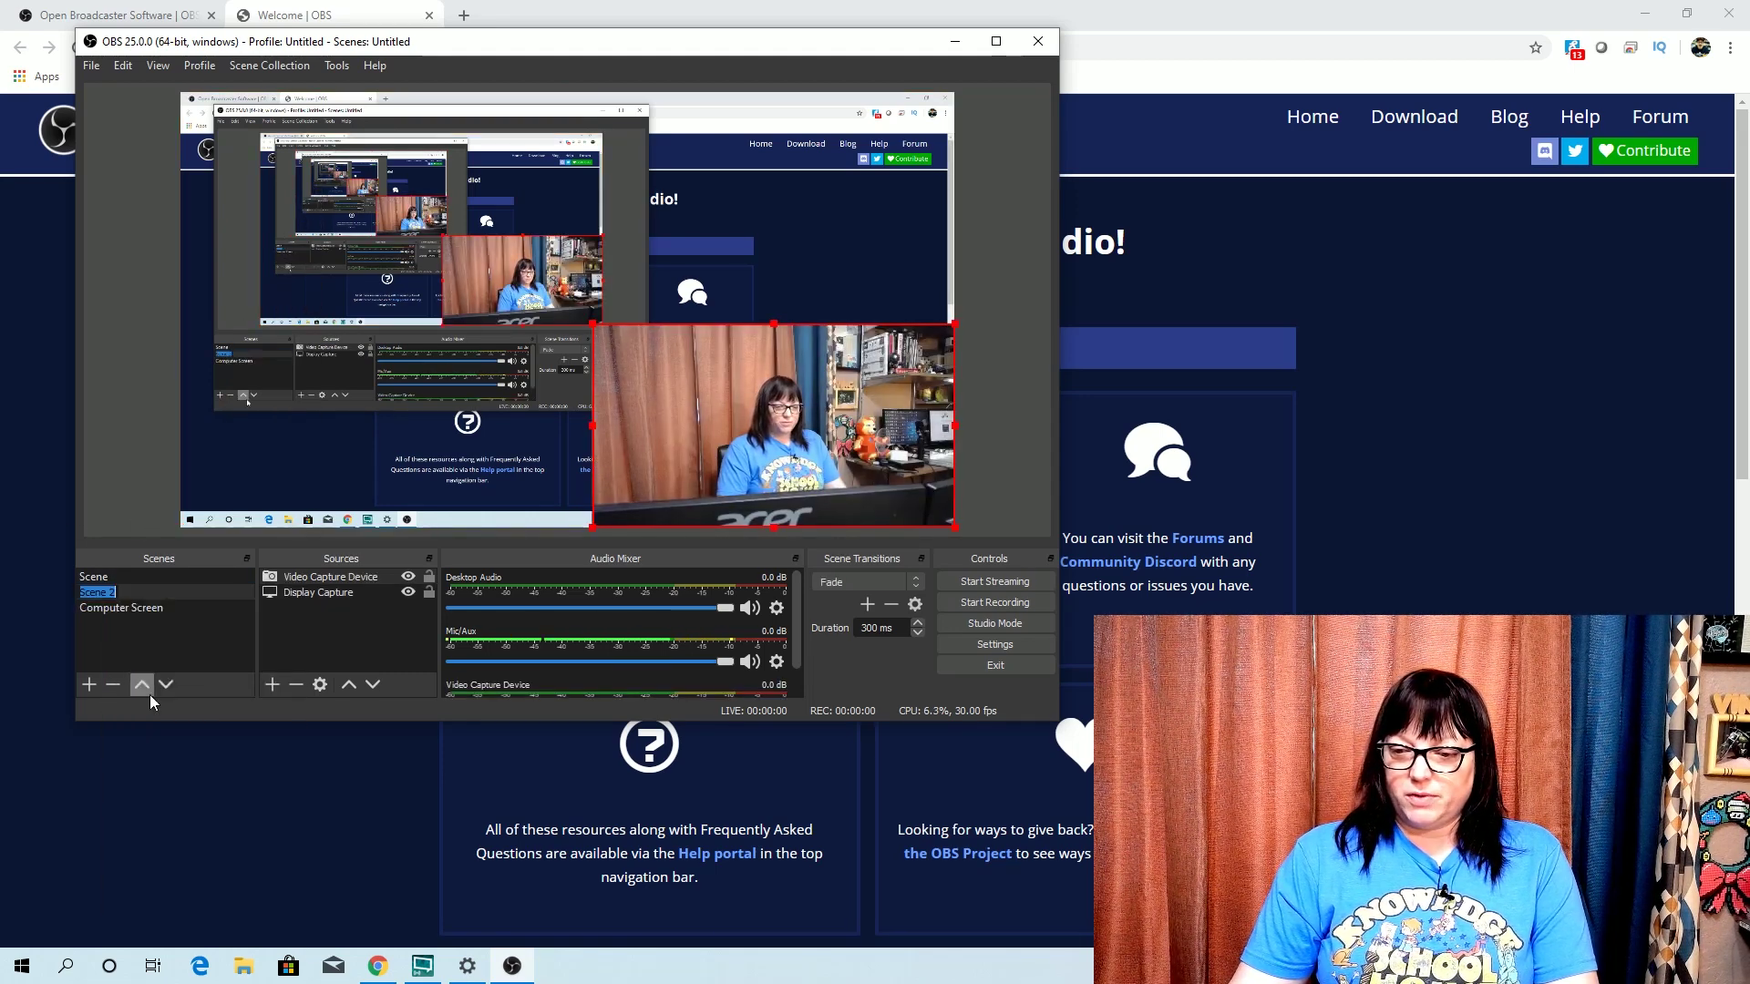
{"action": "type", "text": "Me and Screen"}
{"action": "key", "text": "Return"}
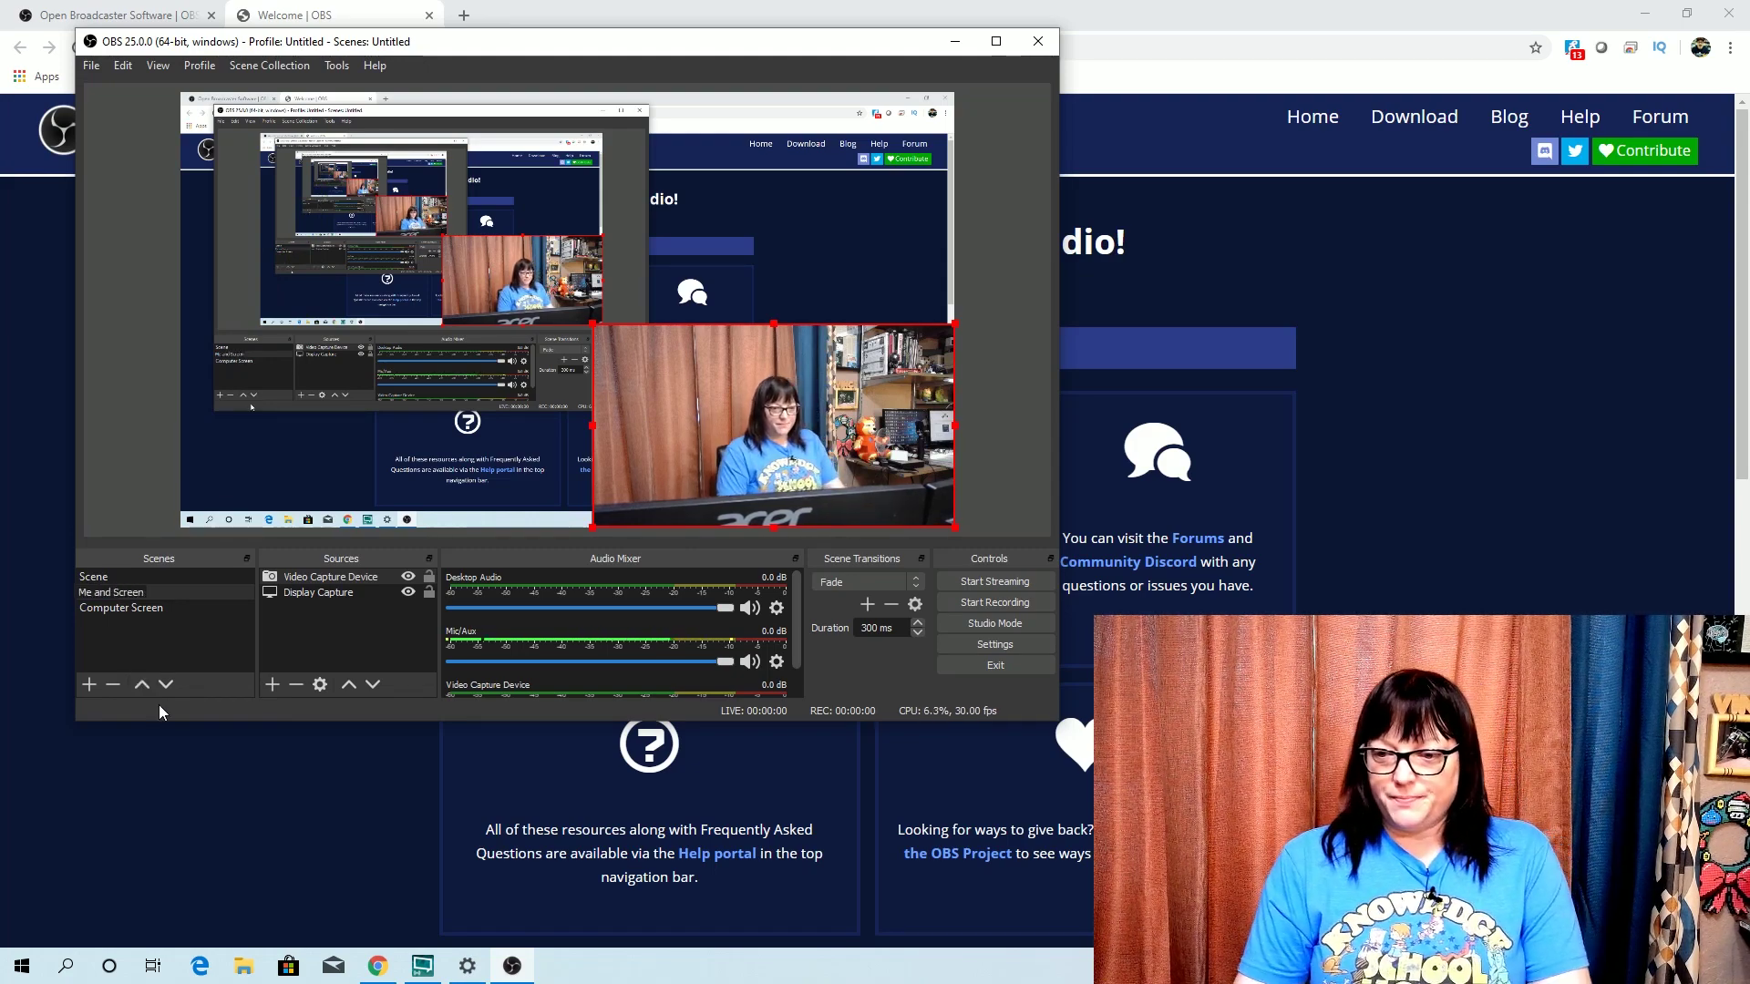
Step: Rename the first scene, which holds only the webcam, as Me
{"action": "left_click", "coordinate": [89, 576]}
{"action": "right_click", "coordinate": [88, 572]}
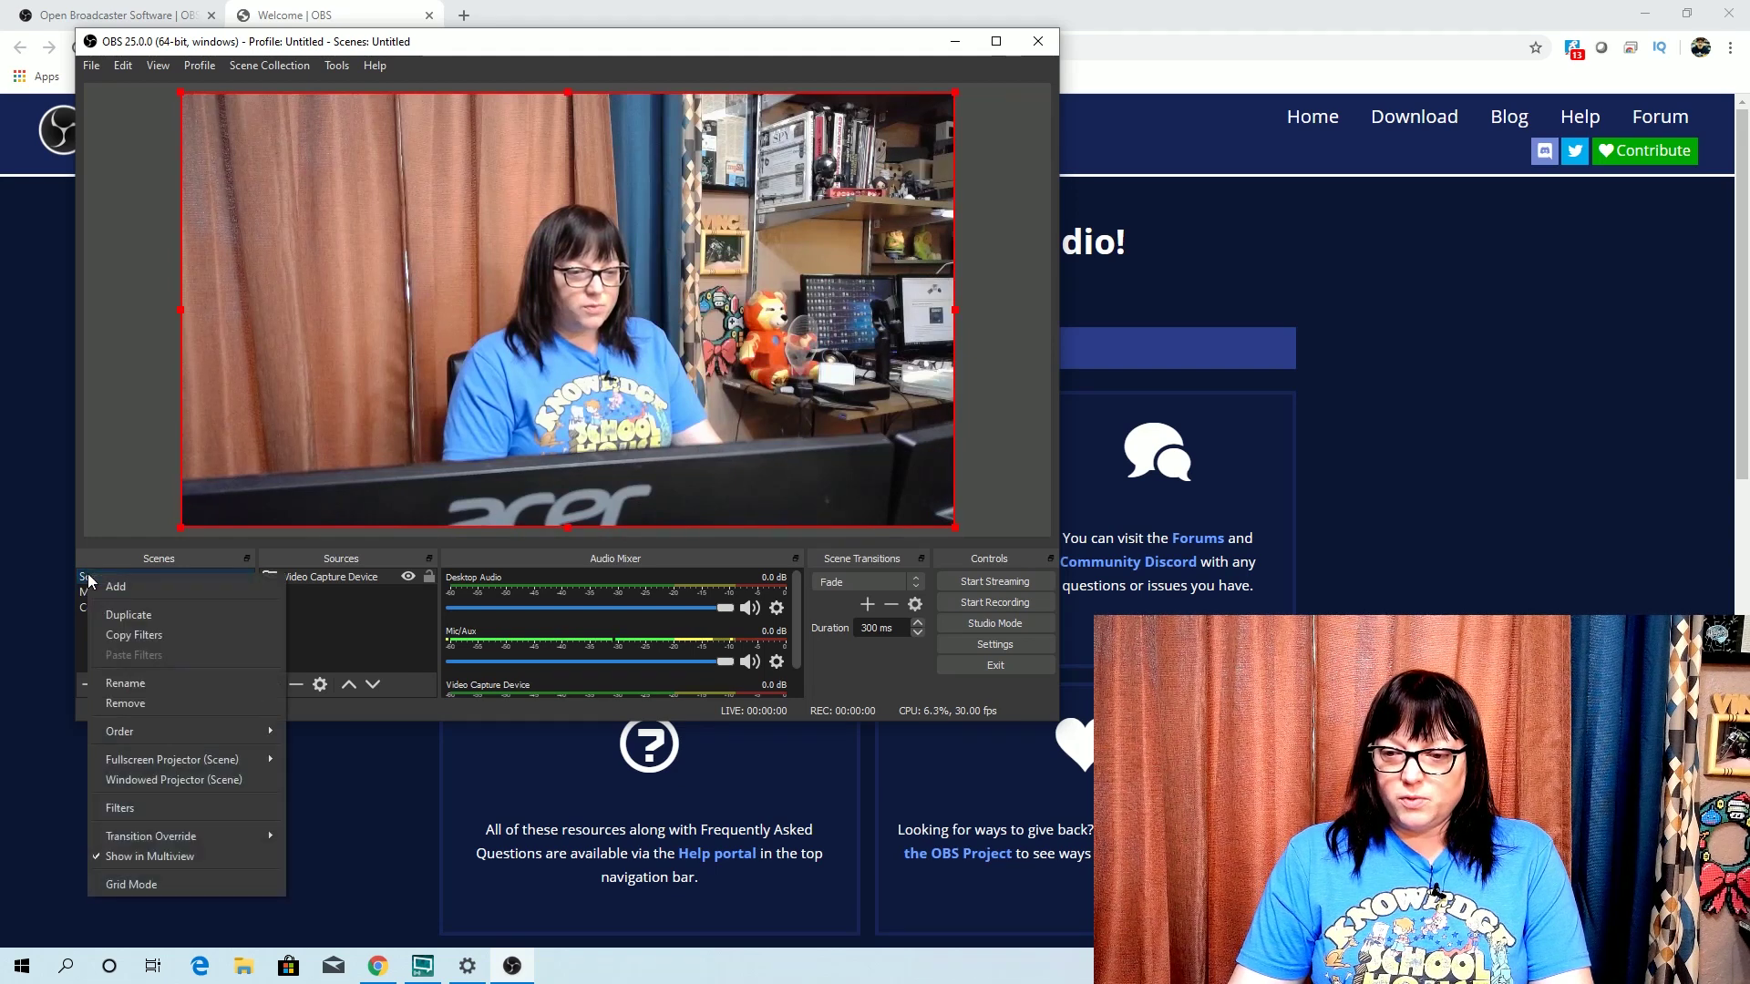
{"action": "left_click", "coordinate": [132, 683]}
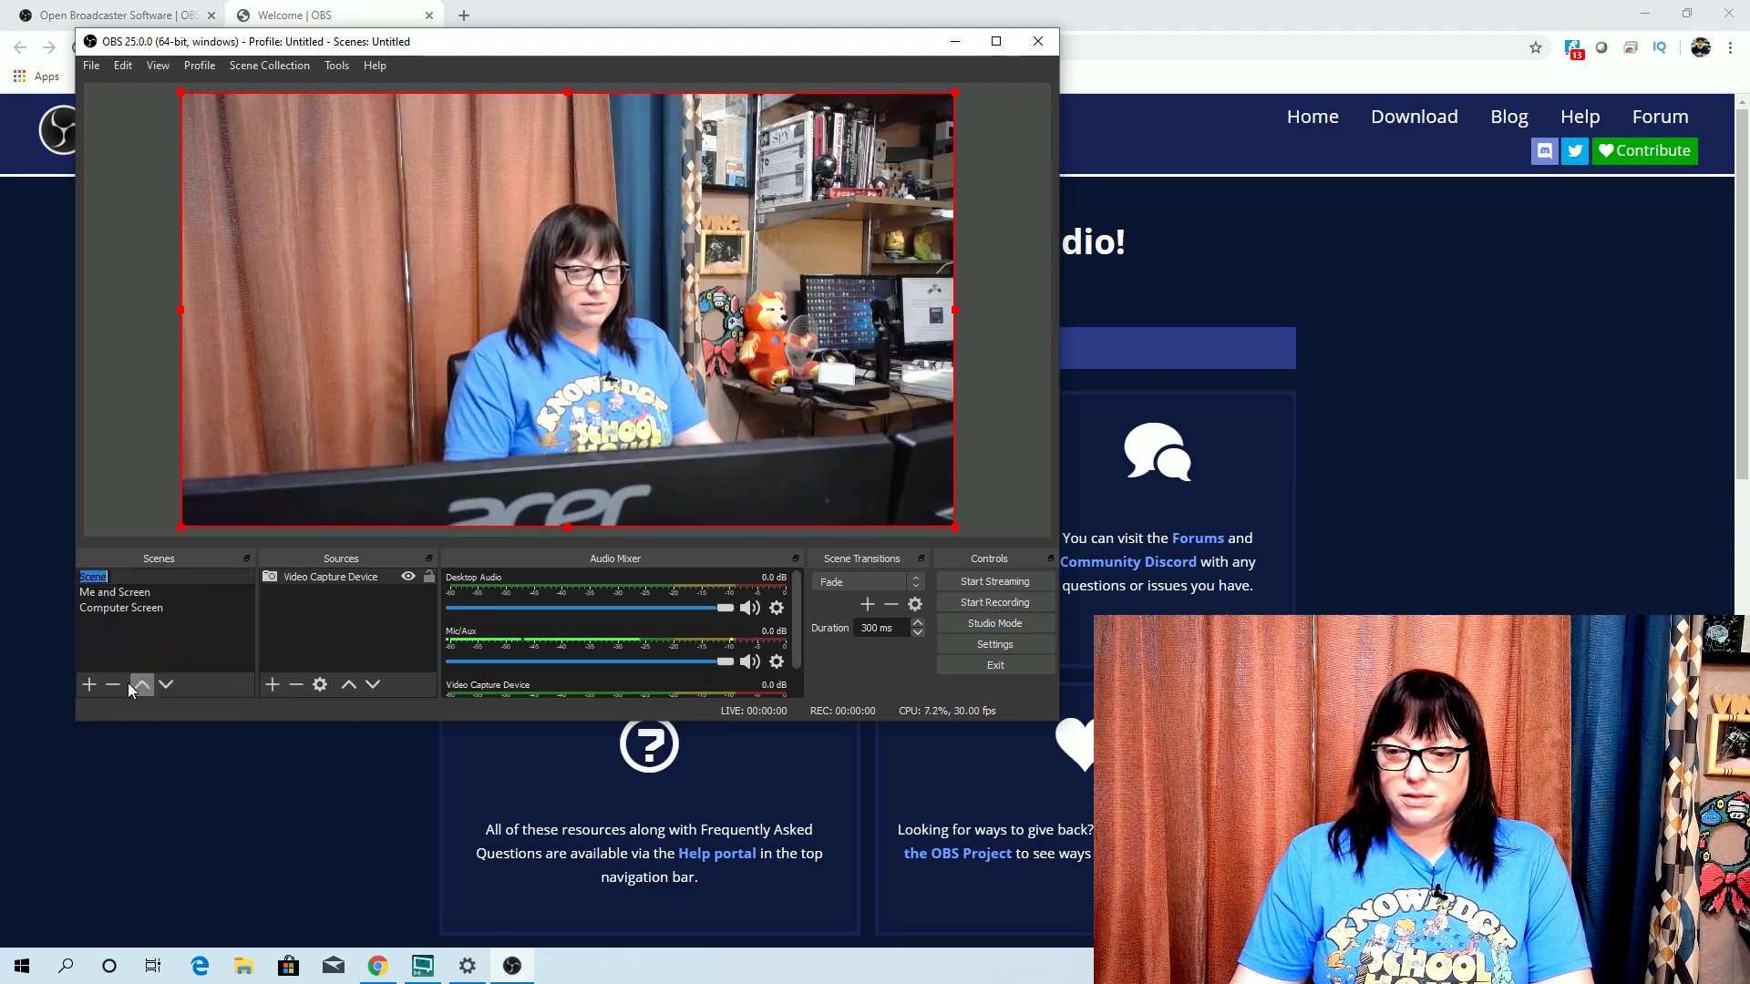
{"action": "type", "text": "Me"}
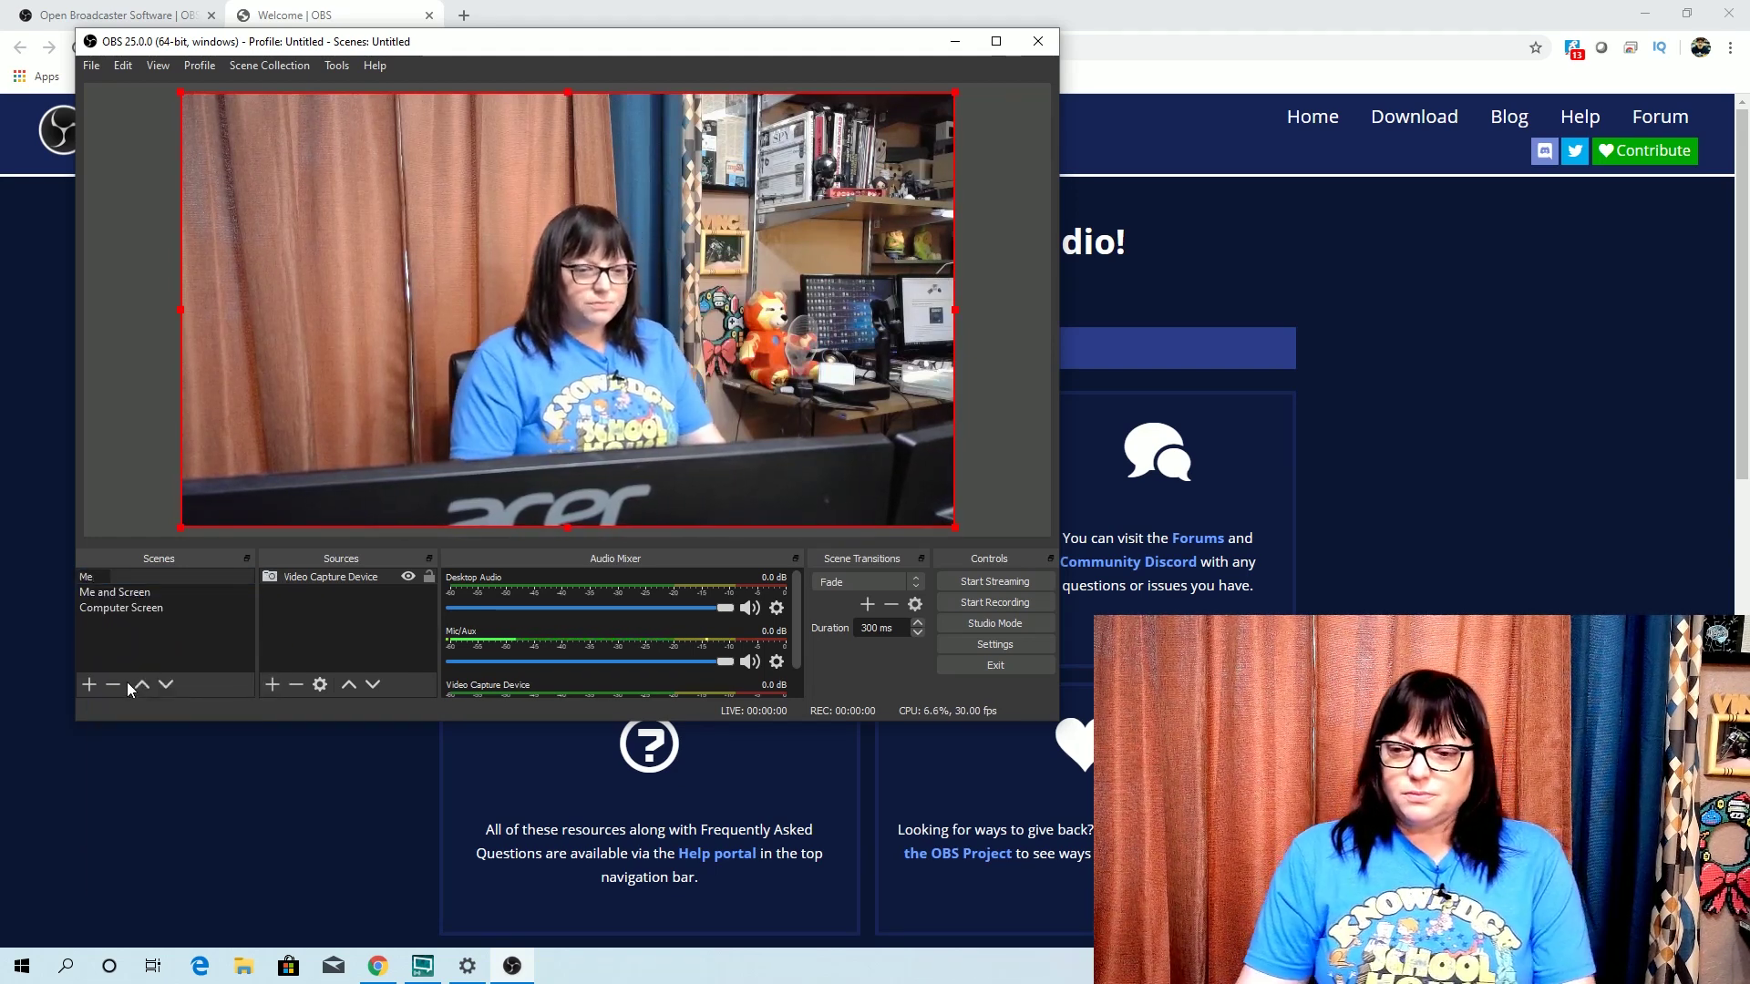
{"action": "key", "text": "Return"}
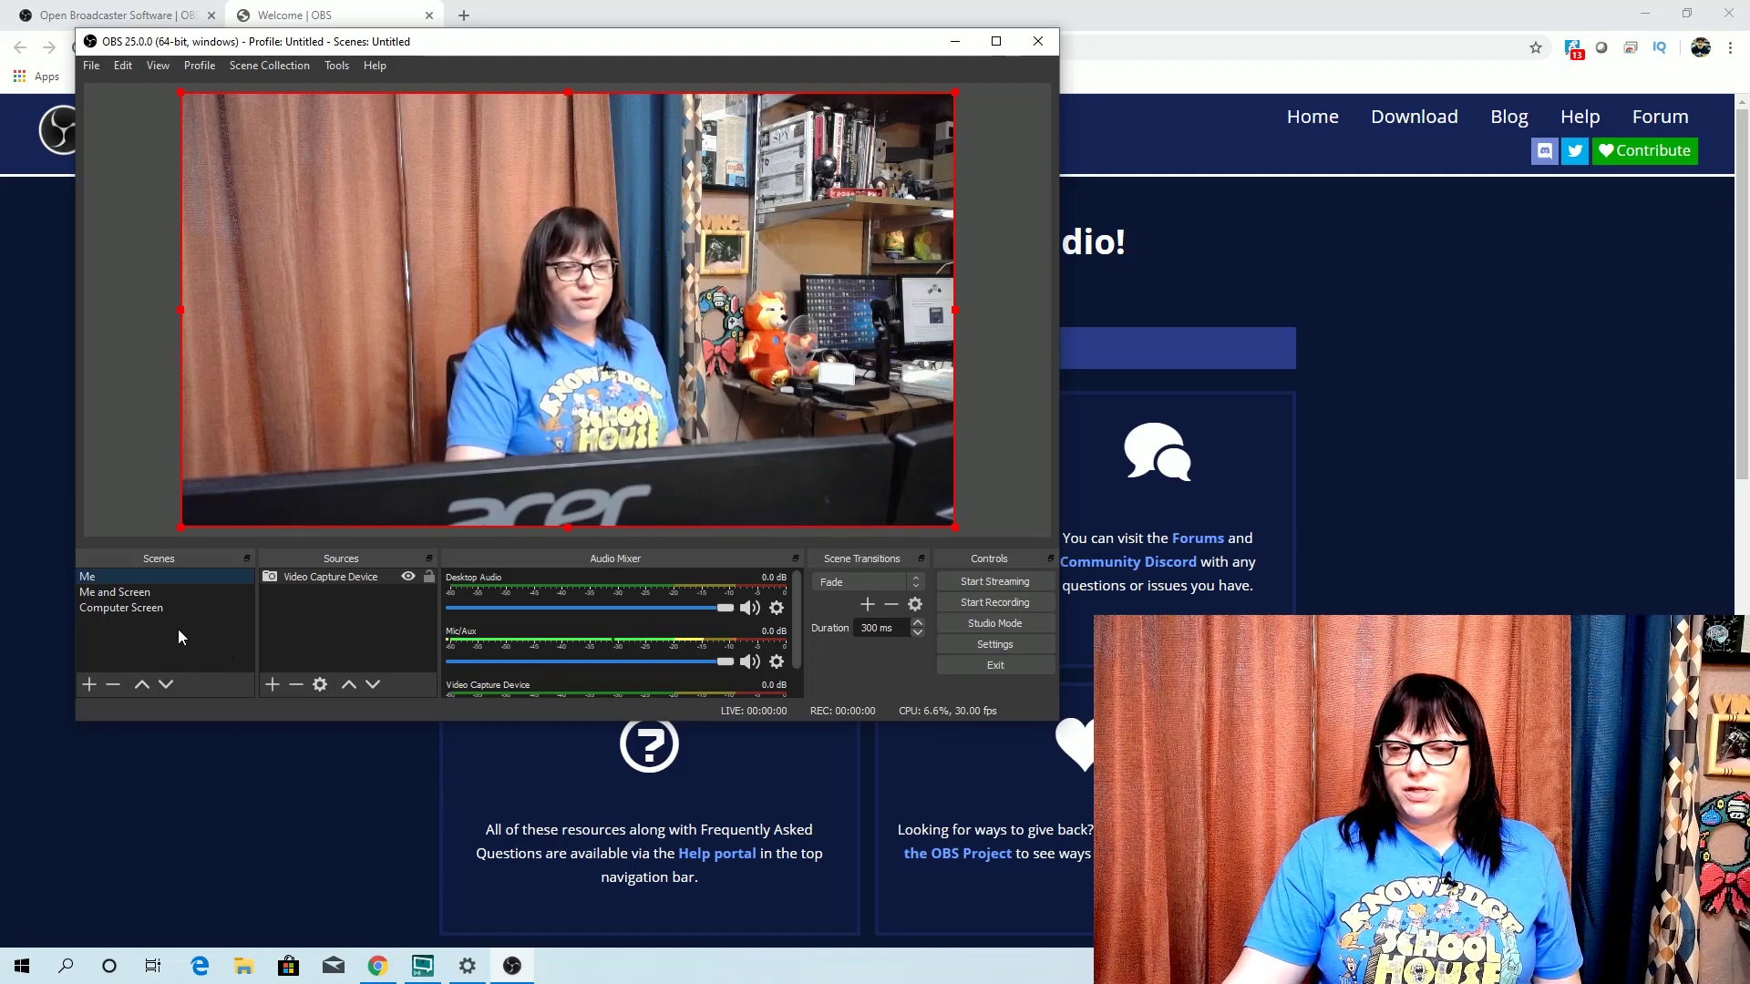
Step: Preview the Me and Screen and Computer Screen scenes, and hide the Video Capture Device source in Me and Screen
{"action": "left_click", "coordinate": [101, 592]}
{"action": "left_click", "coordinate": [112, 608]}
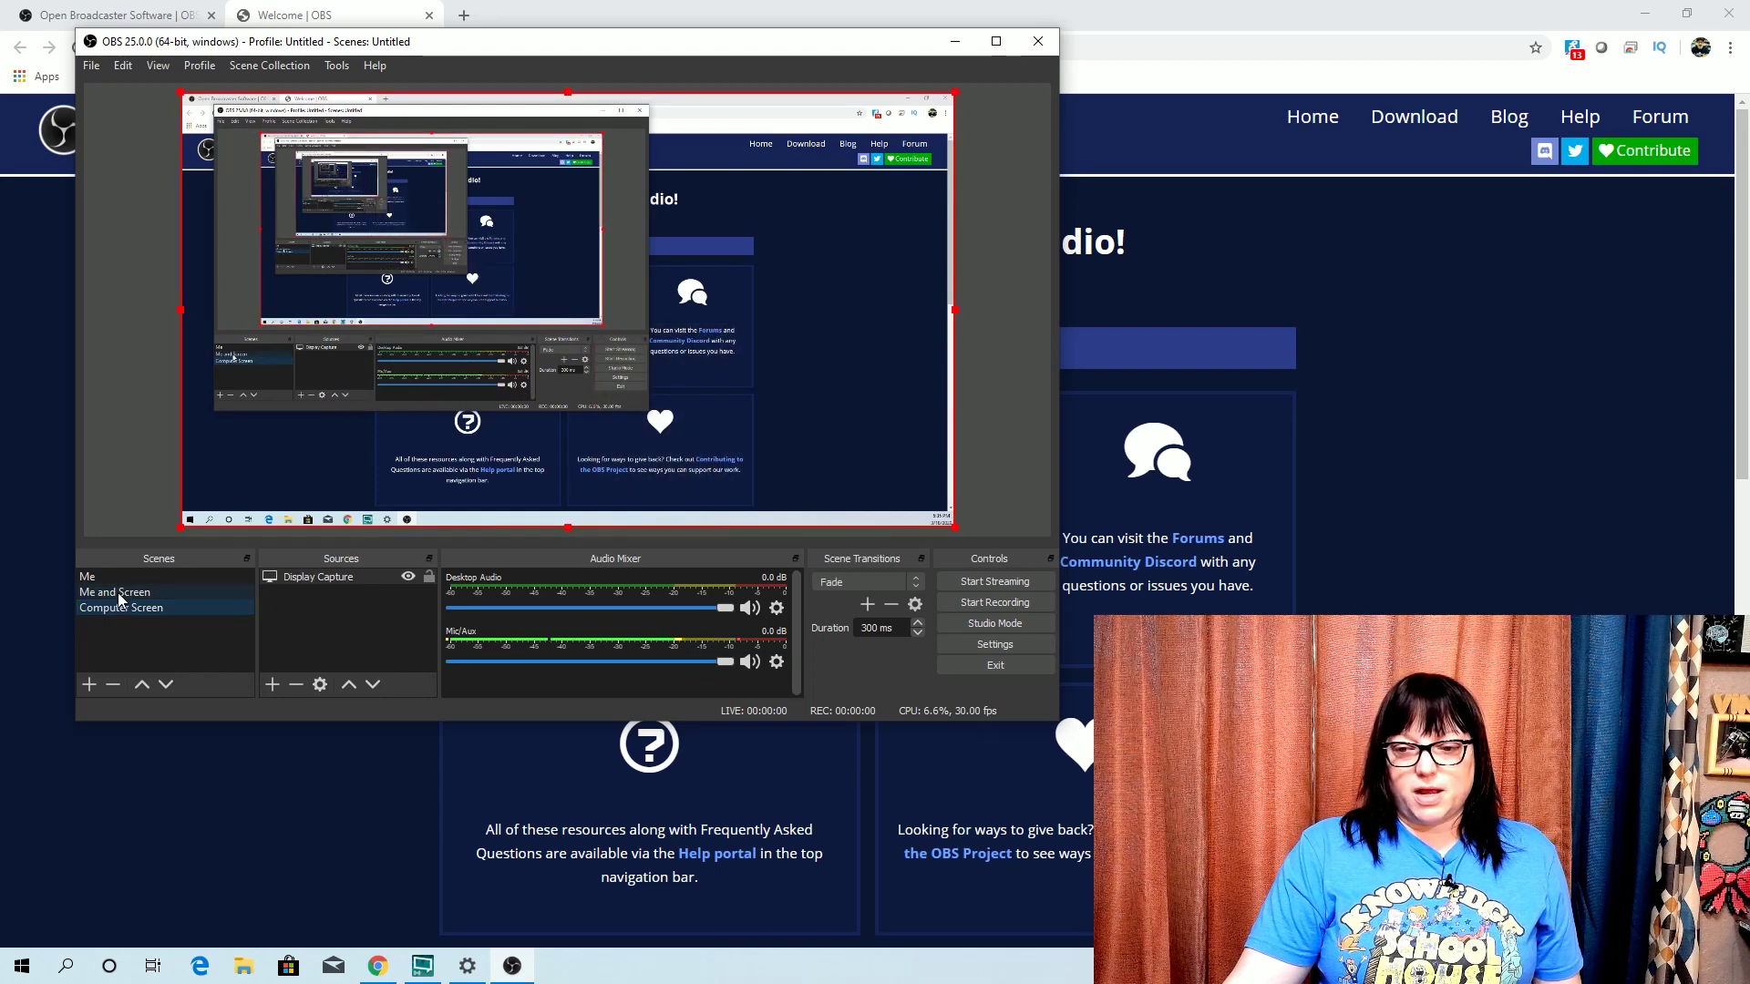
{"action": "left_click", "coordinate": [118, 592]}
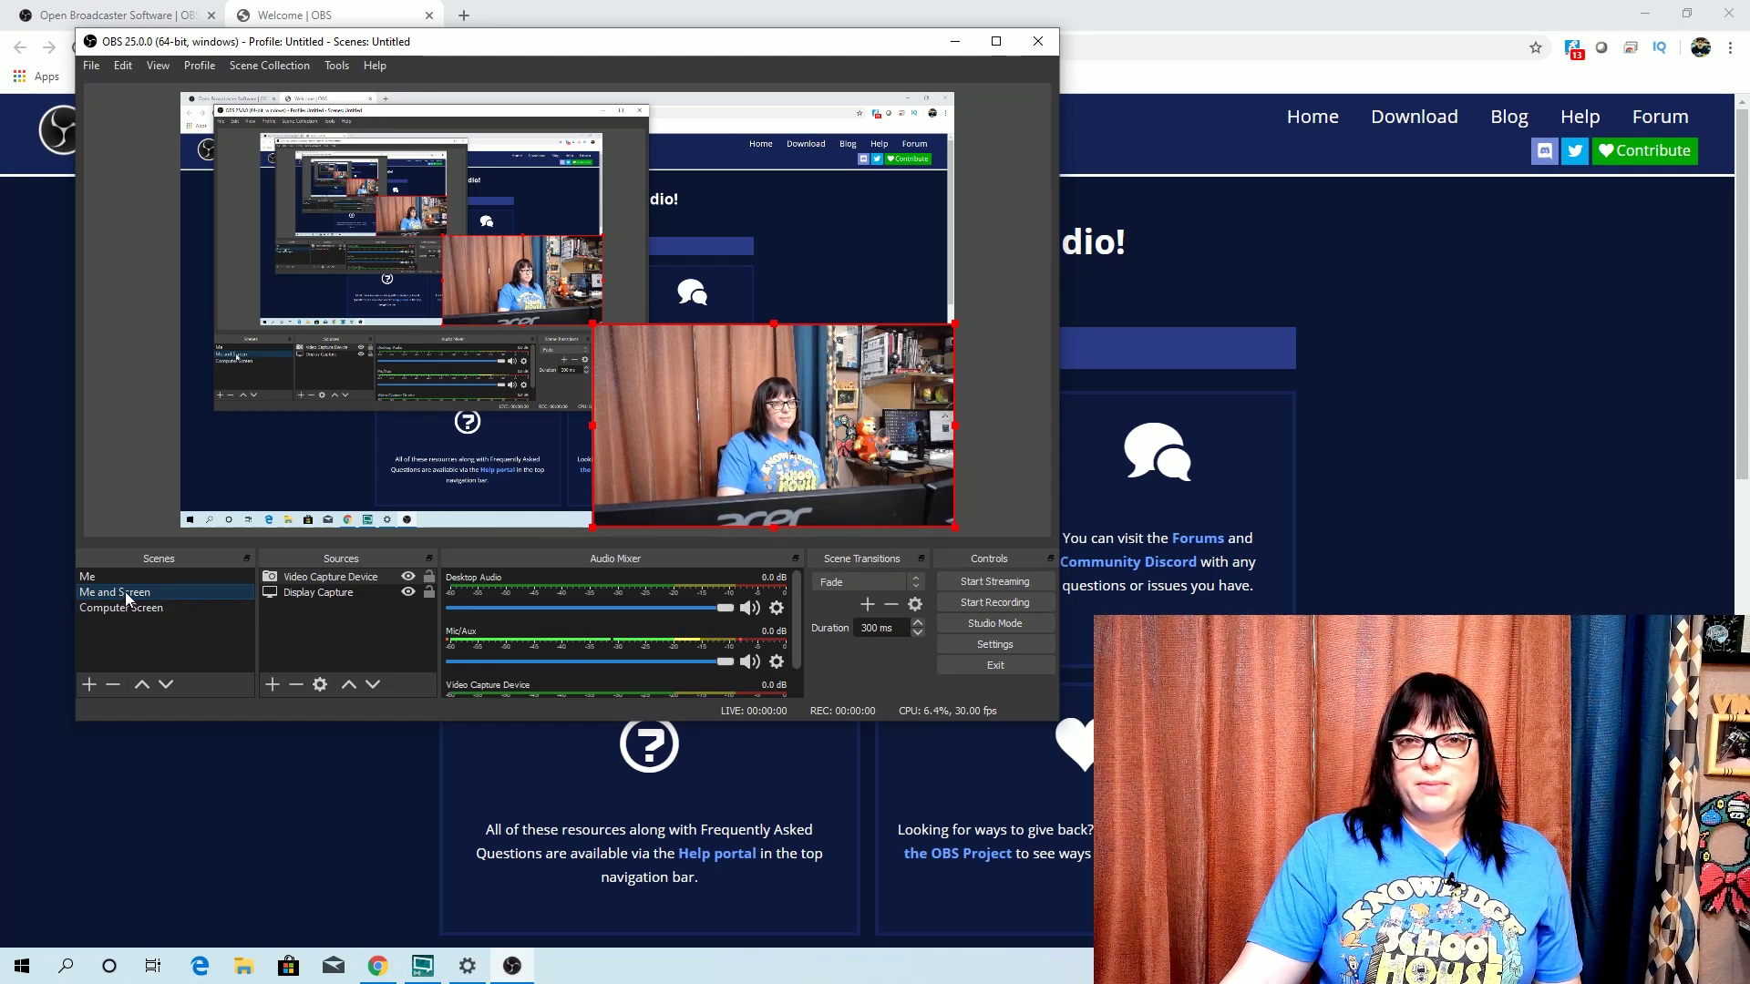
{"action": "left_click", "coordinate": [409, 579]}
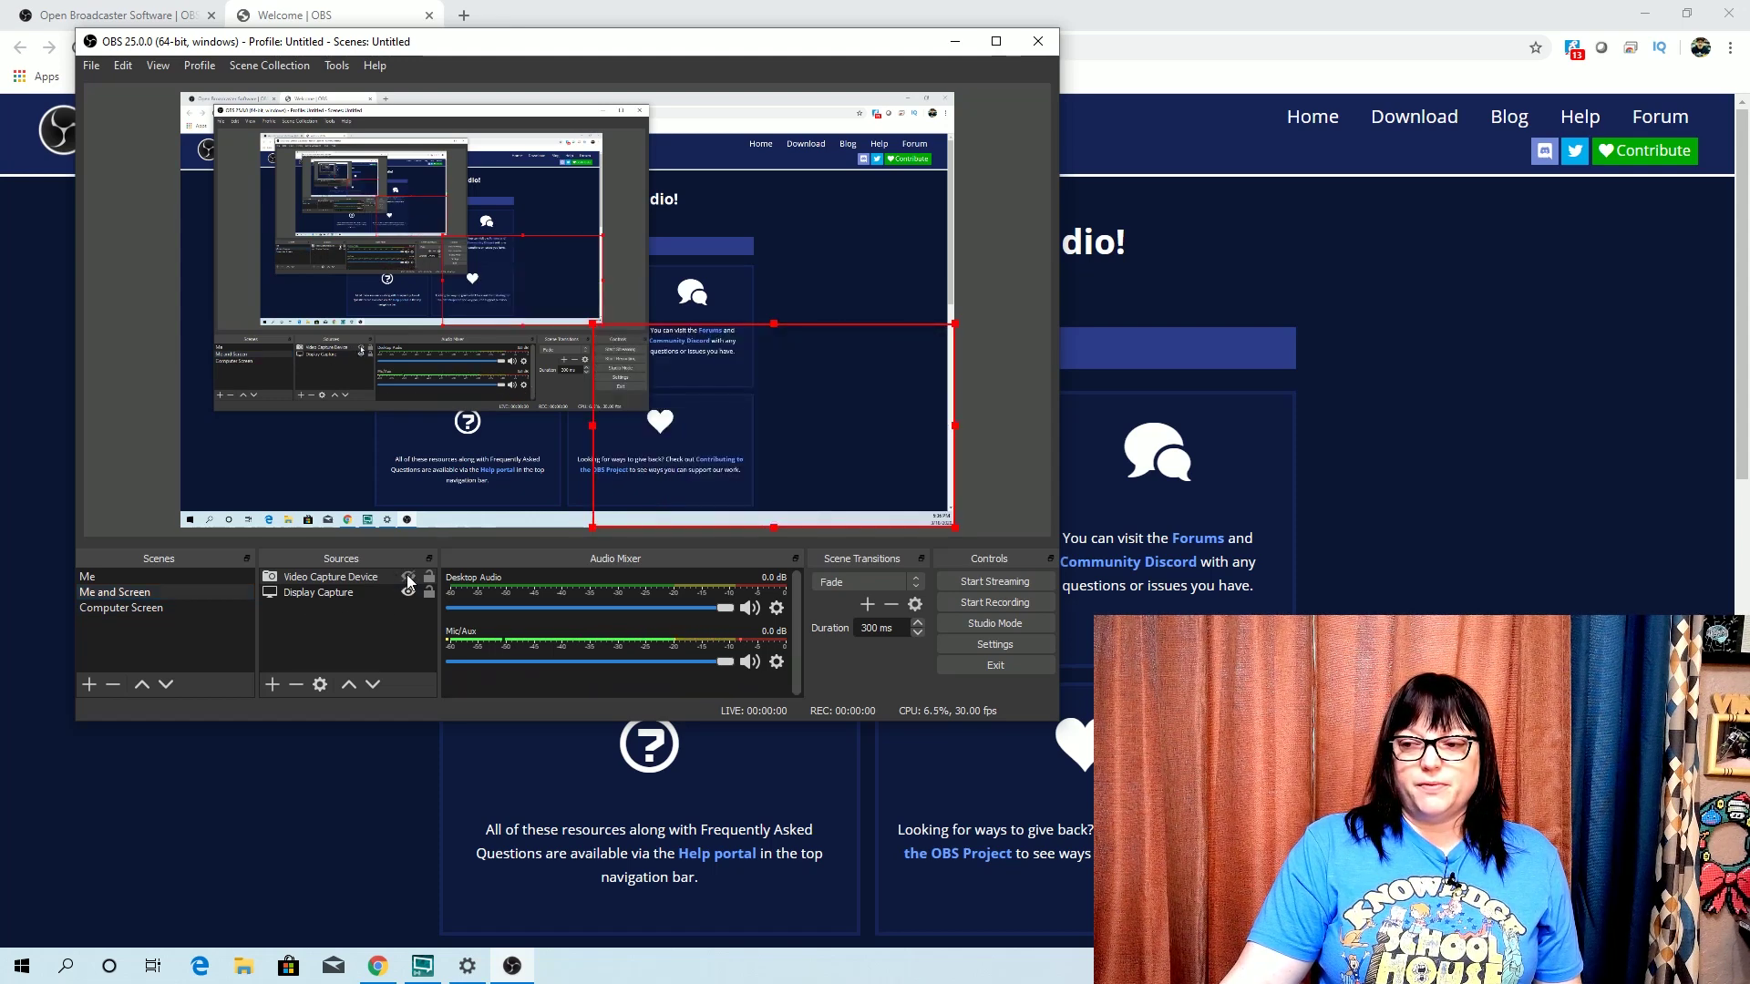
Step: Toggle the visibility of the Video Capture Device source in the Me and Screen scene, leaving it shown
{"action": "left_click", "coordinate": [408, 578]}
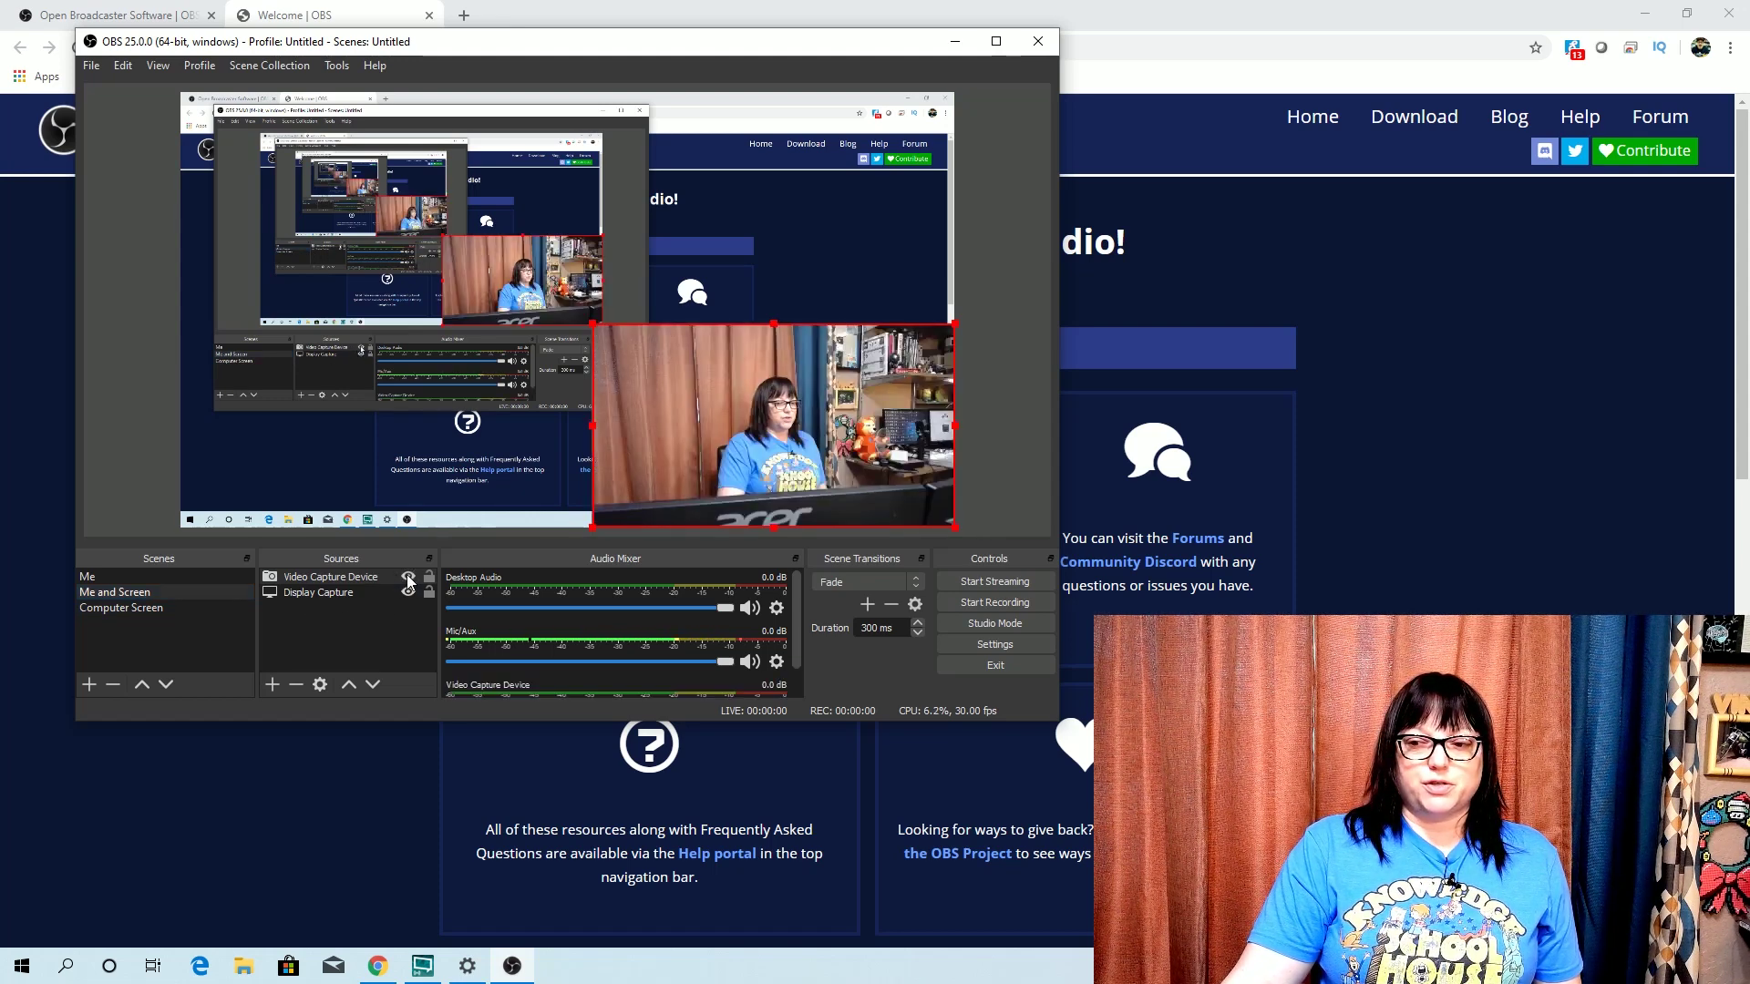
{"action": "left_click", "coordinate": [408, 578]}
{"action": "left_click", "coordinate": [408, 579]}
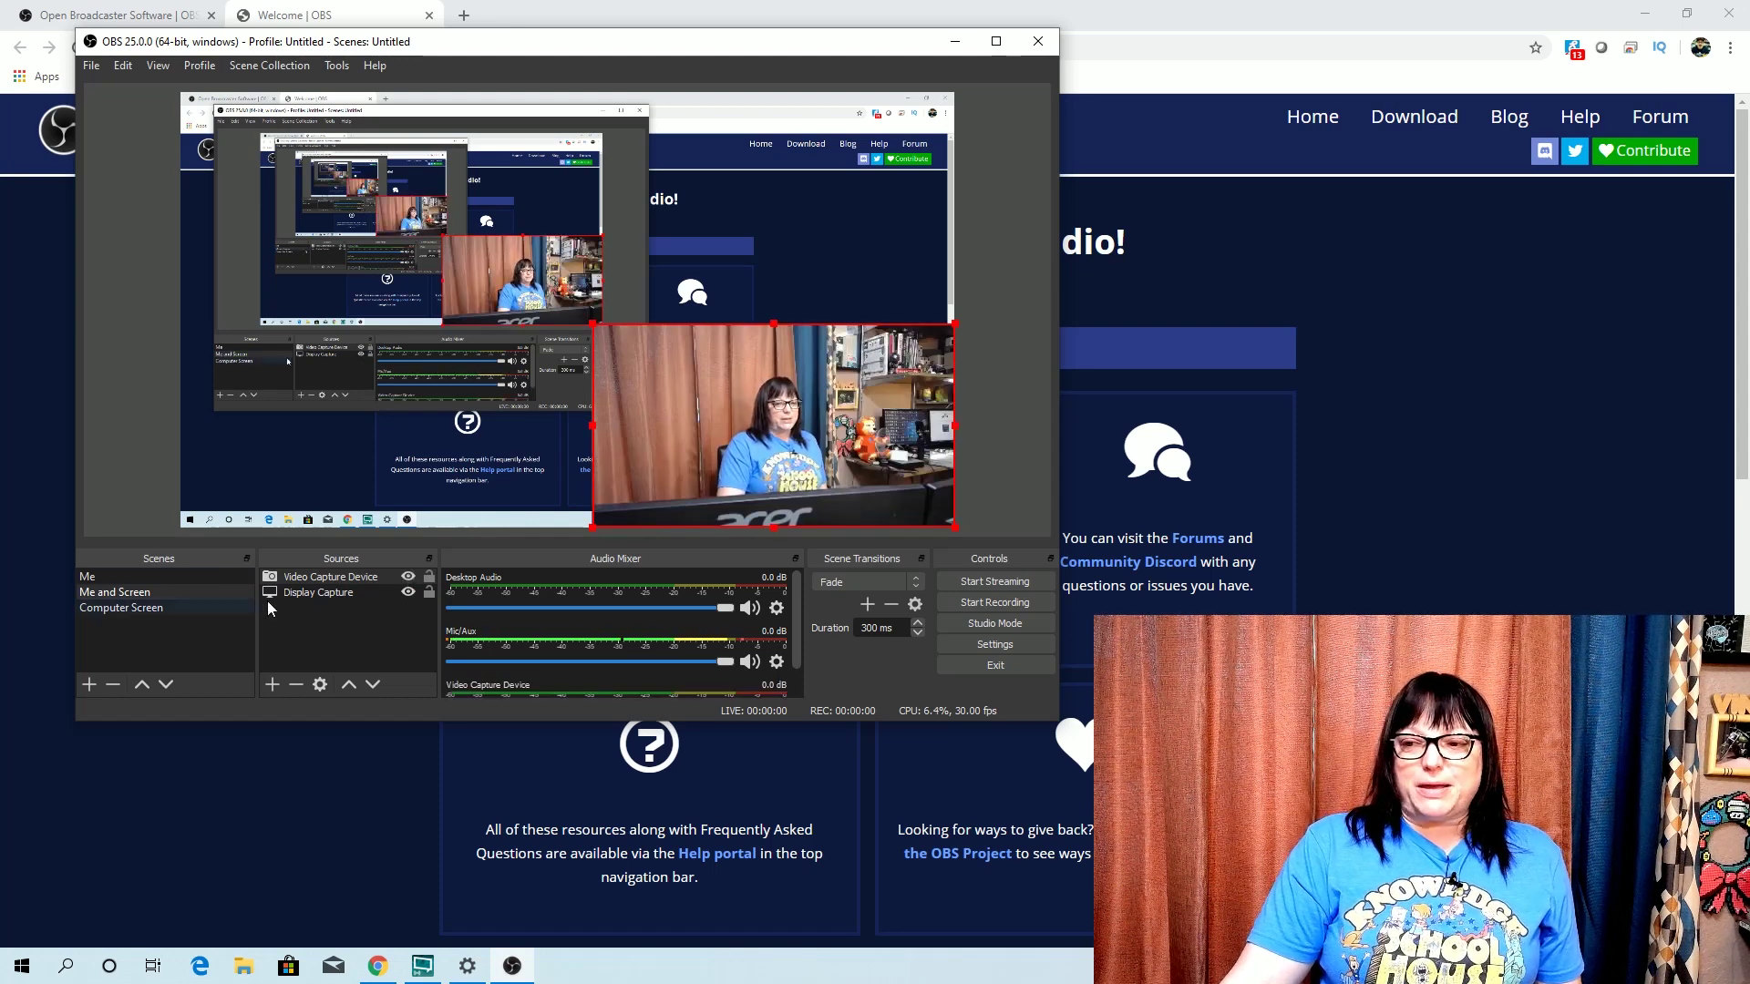
Step: Preview the Computer Screen, Me and Screen and Me scenes in turn, finishing on the Me scene
{"action": "left_click", "coordinate": [144, 610]}
{"action": "left_click", "coordinate": [144, 594]}
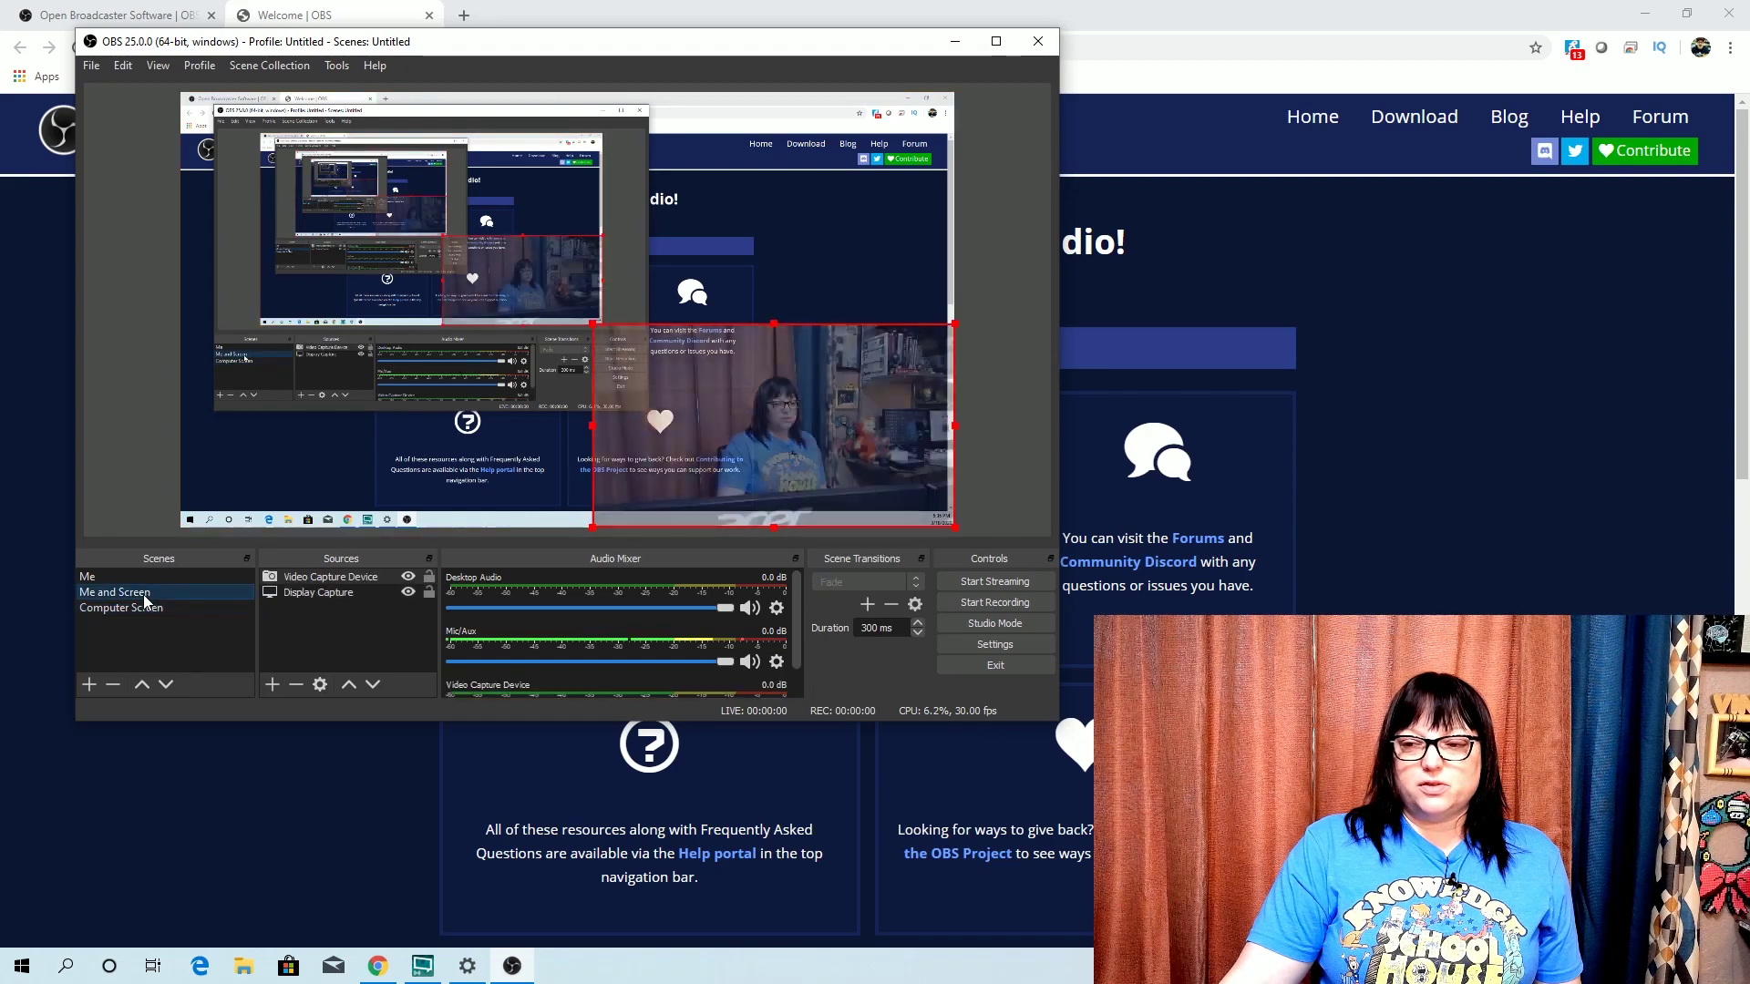
{"action": "left_click", "coordinate": [126, 579]}
{"action": "left_click", "coordinate": [132, 593]}
{"action": "left_click", "coordinate": [135, 608]}
{"action": "left_click", "coordinate": [127, 576]}
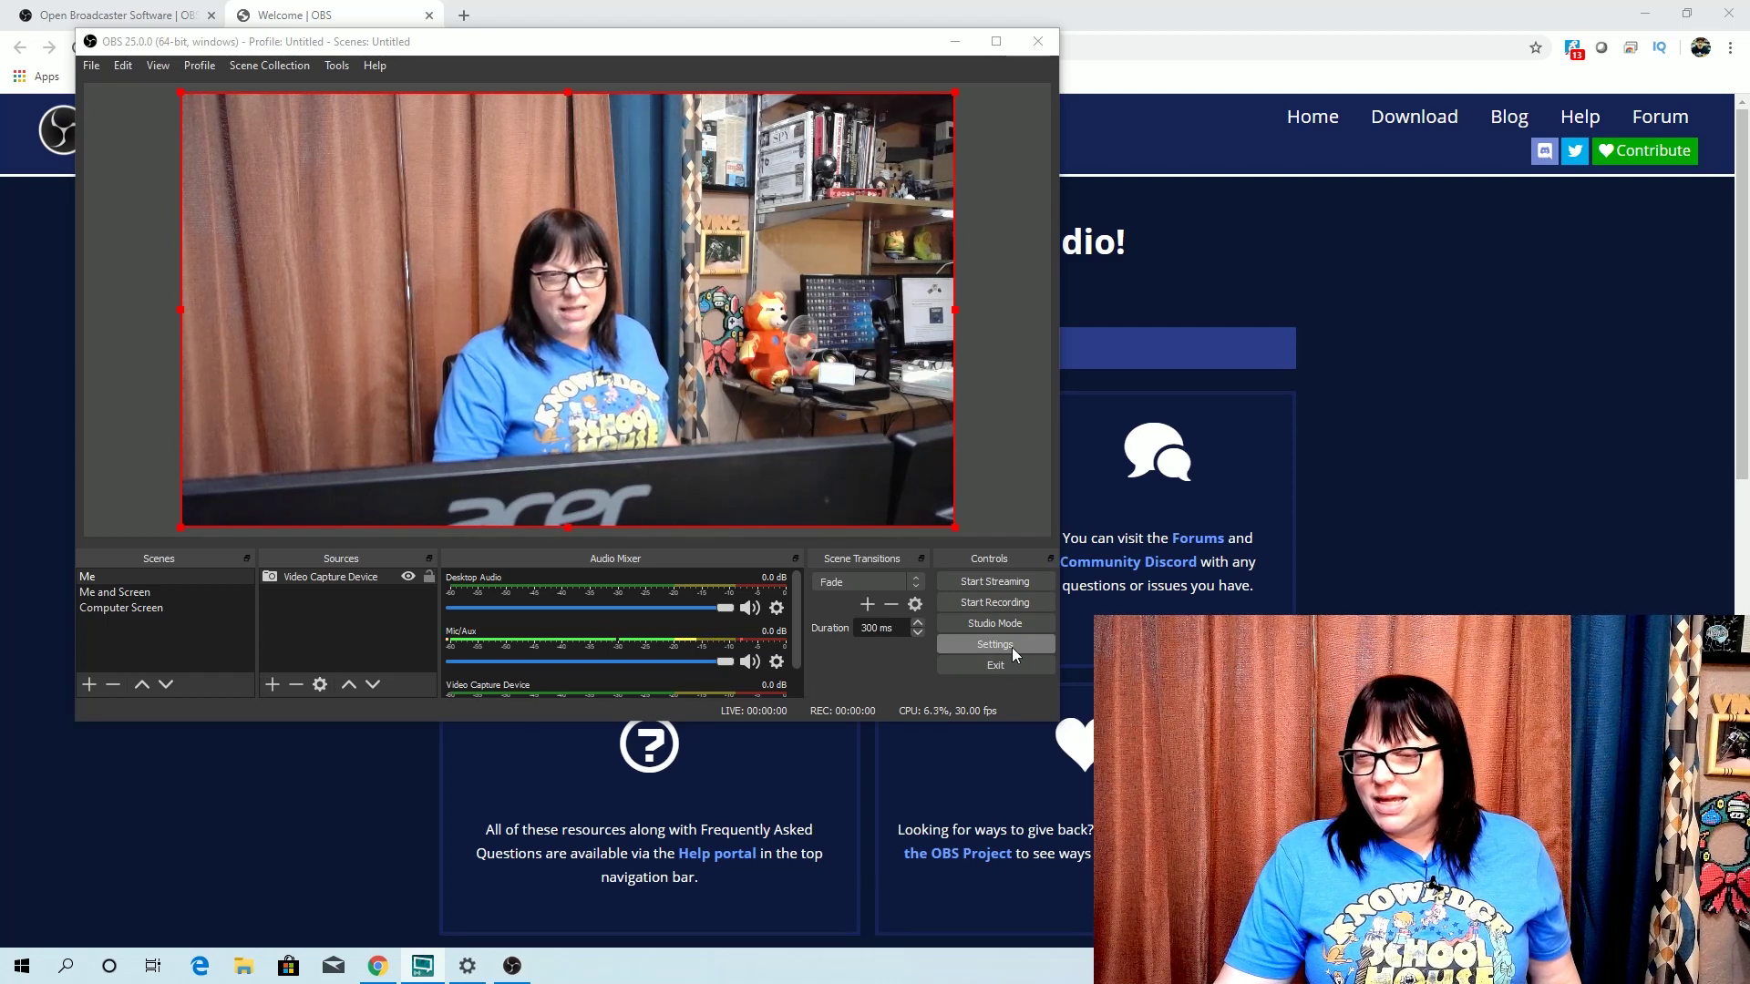
Step: Set the recording format to mp4 in the output settings and save the change
{"action": "left_click", "coordinate": [92, 67]}
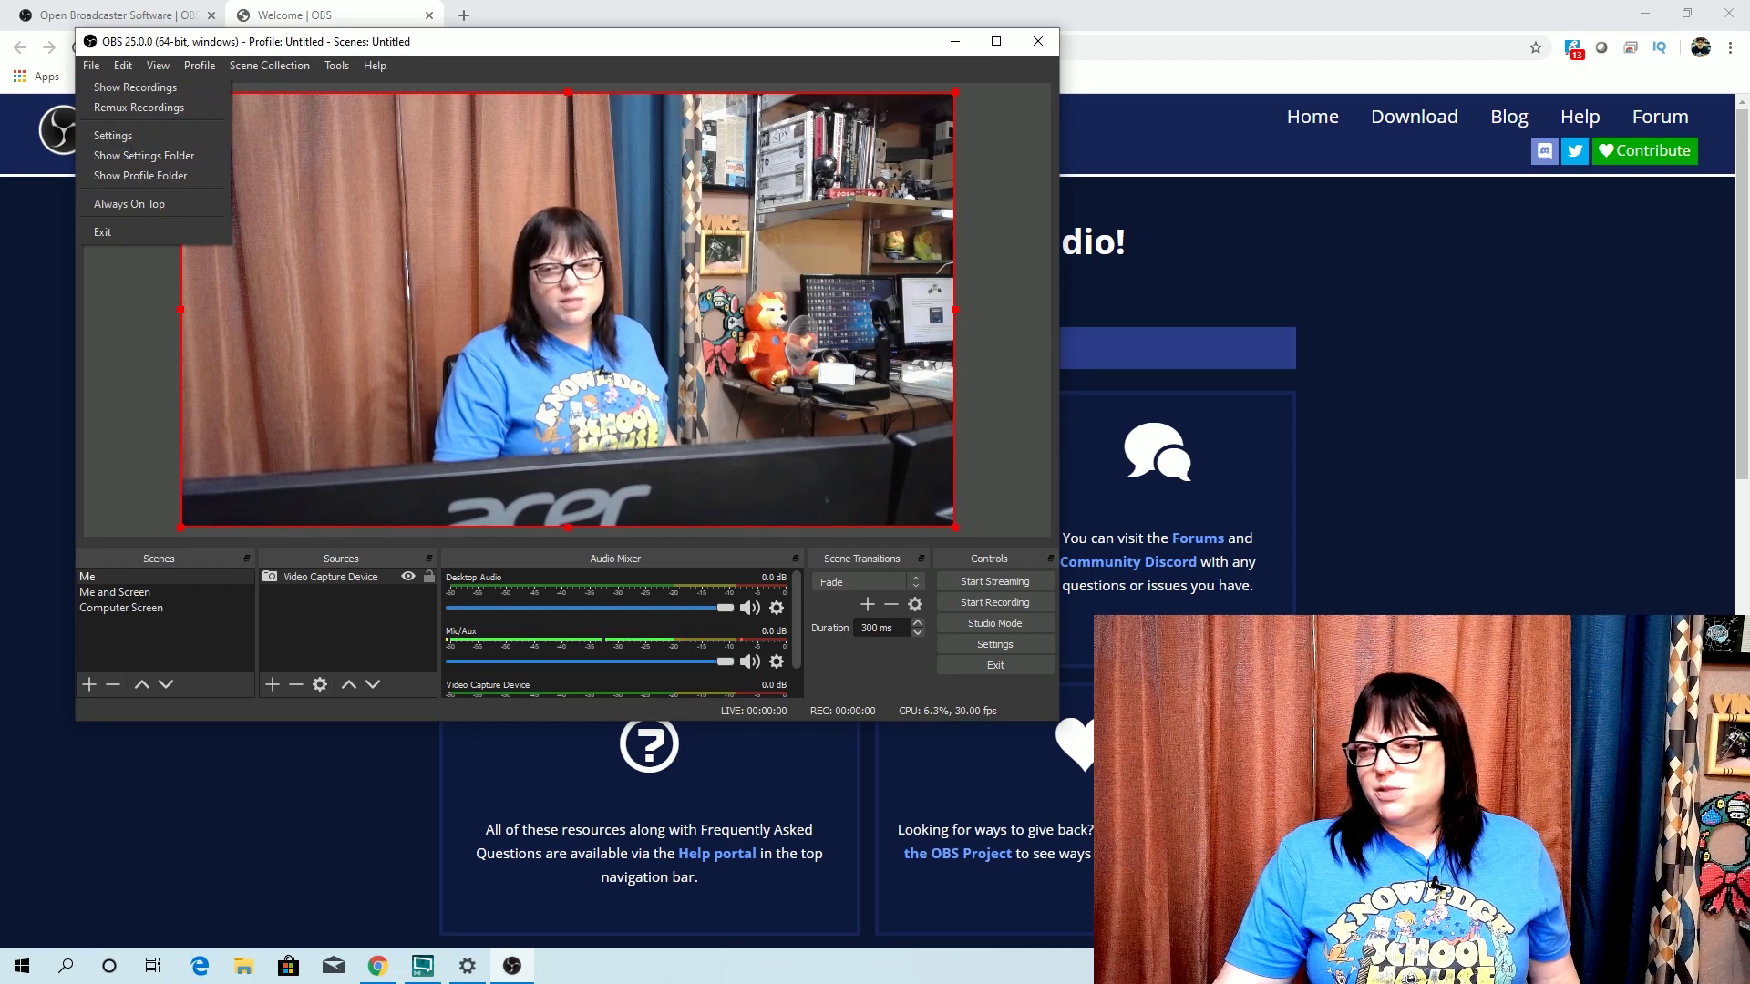
{"action": "left_click", "coordinate": [1009, 644]}
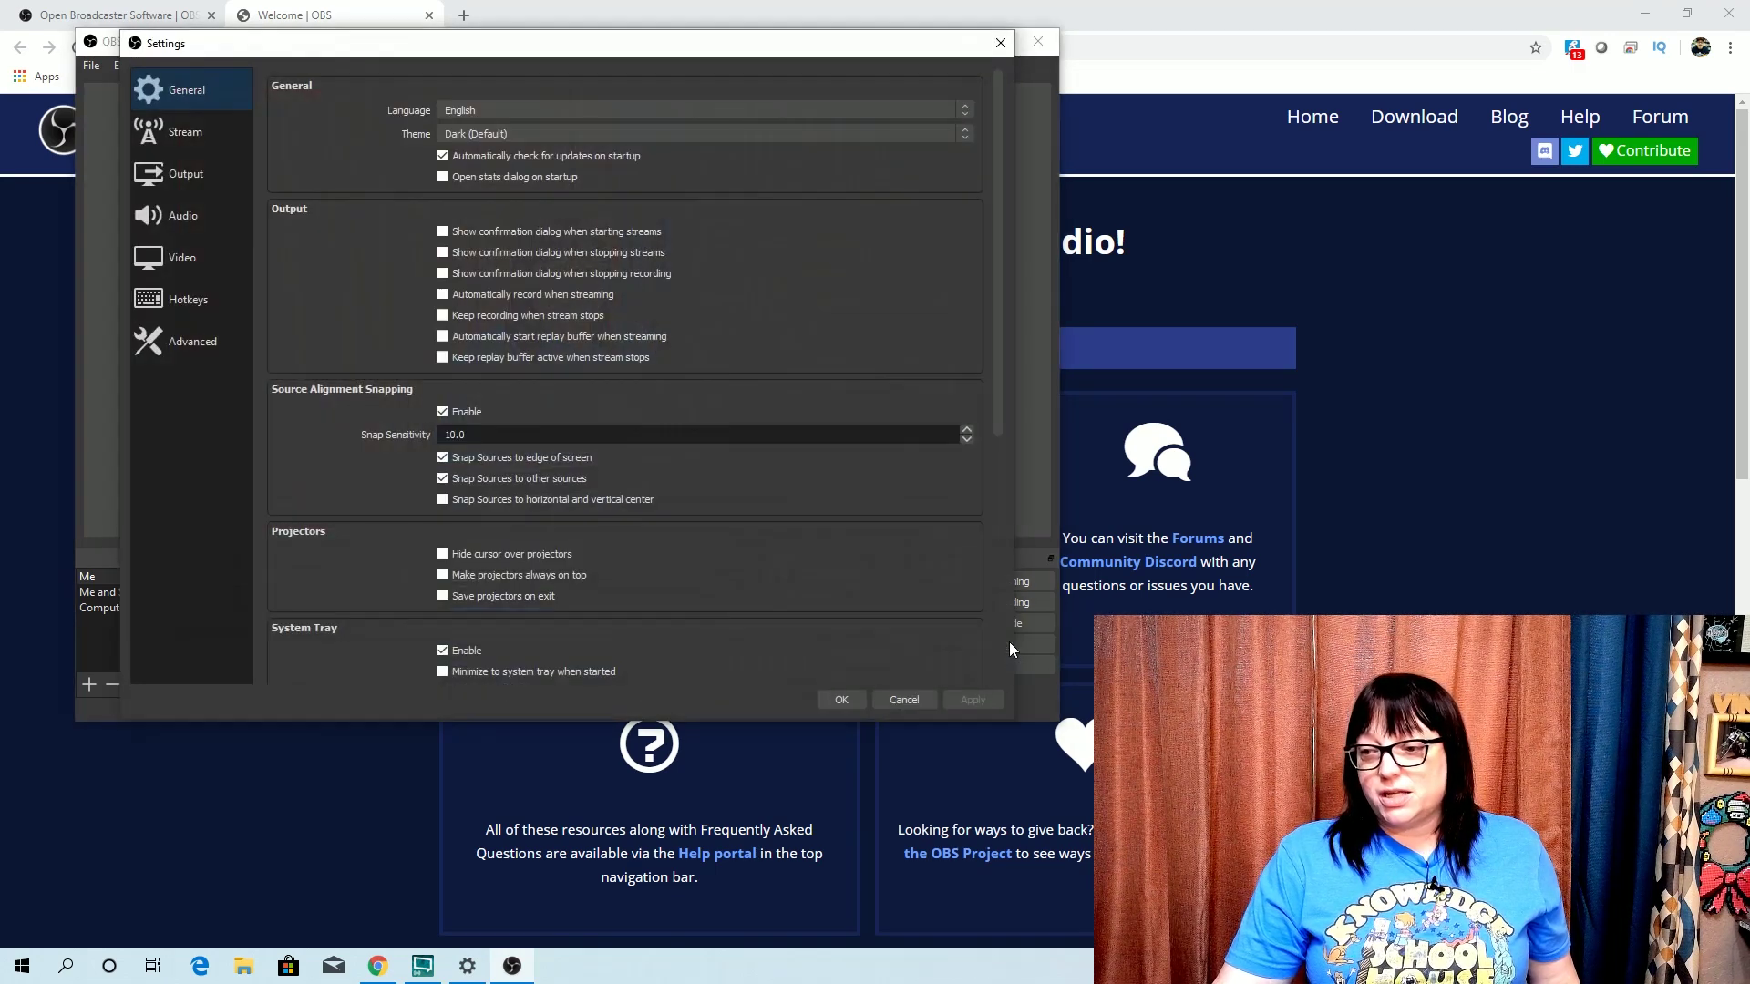
{"action": "left_click", "coordinate": [164, 184]}
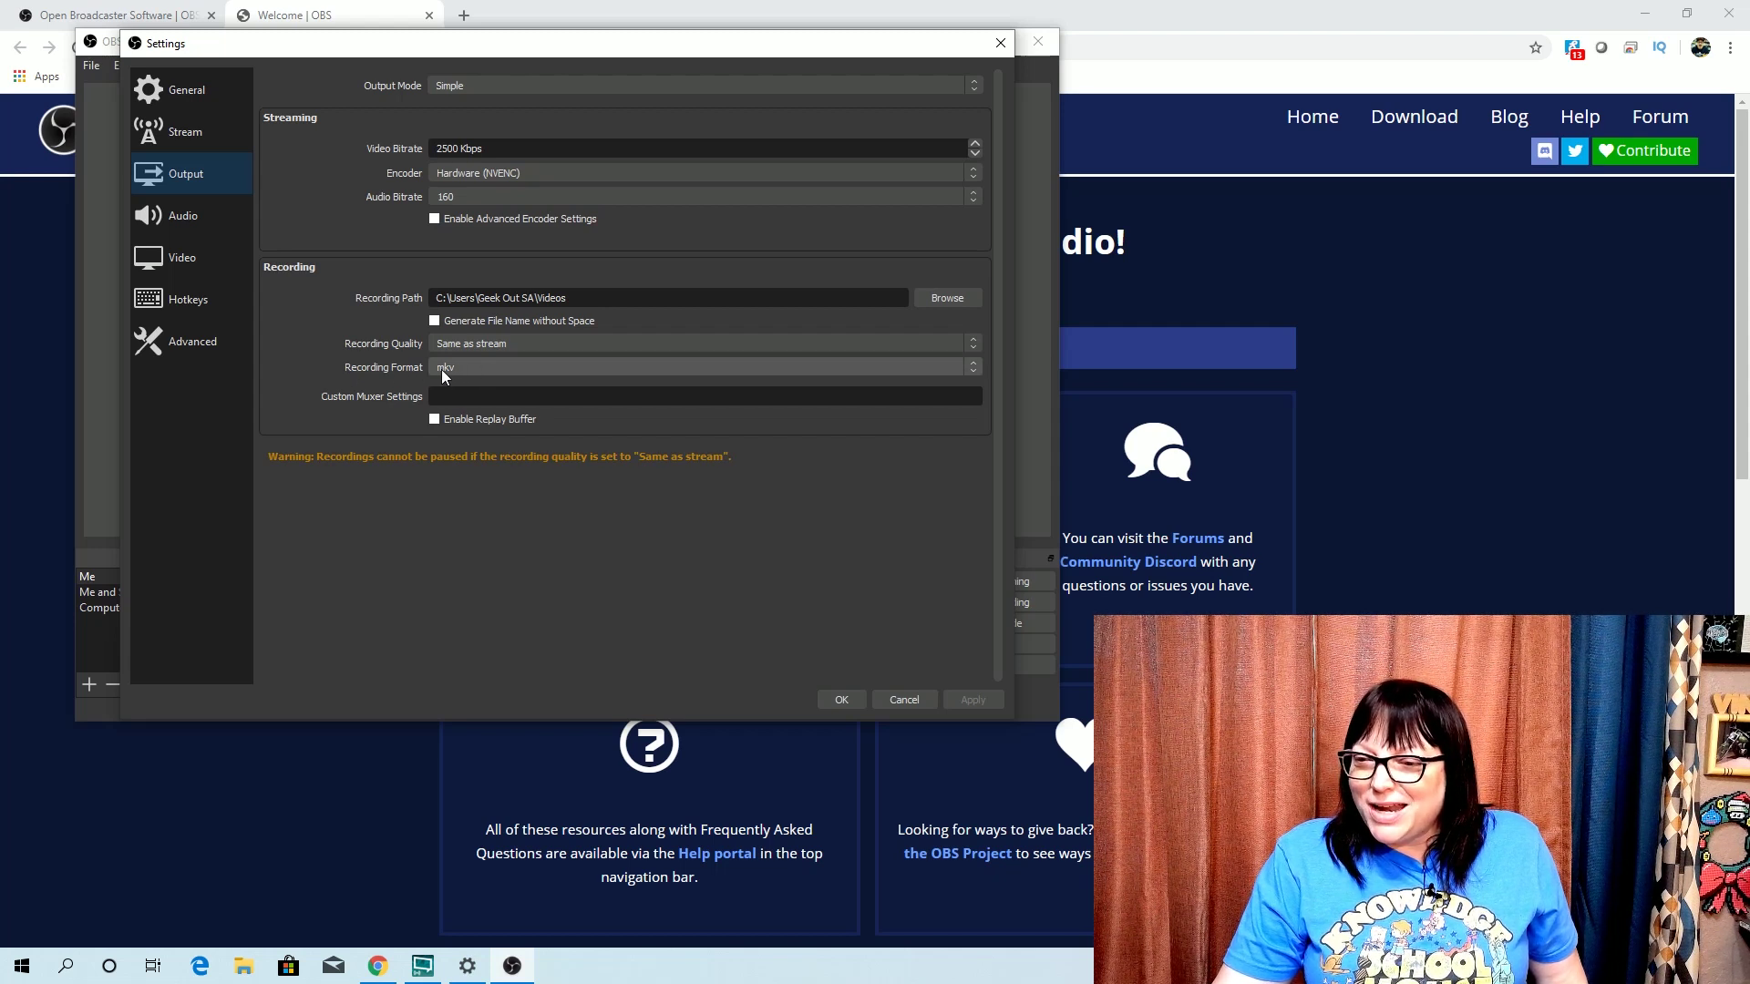
{"action": "left_click", "coordinate": [473, 369]}
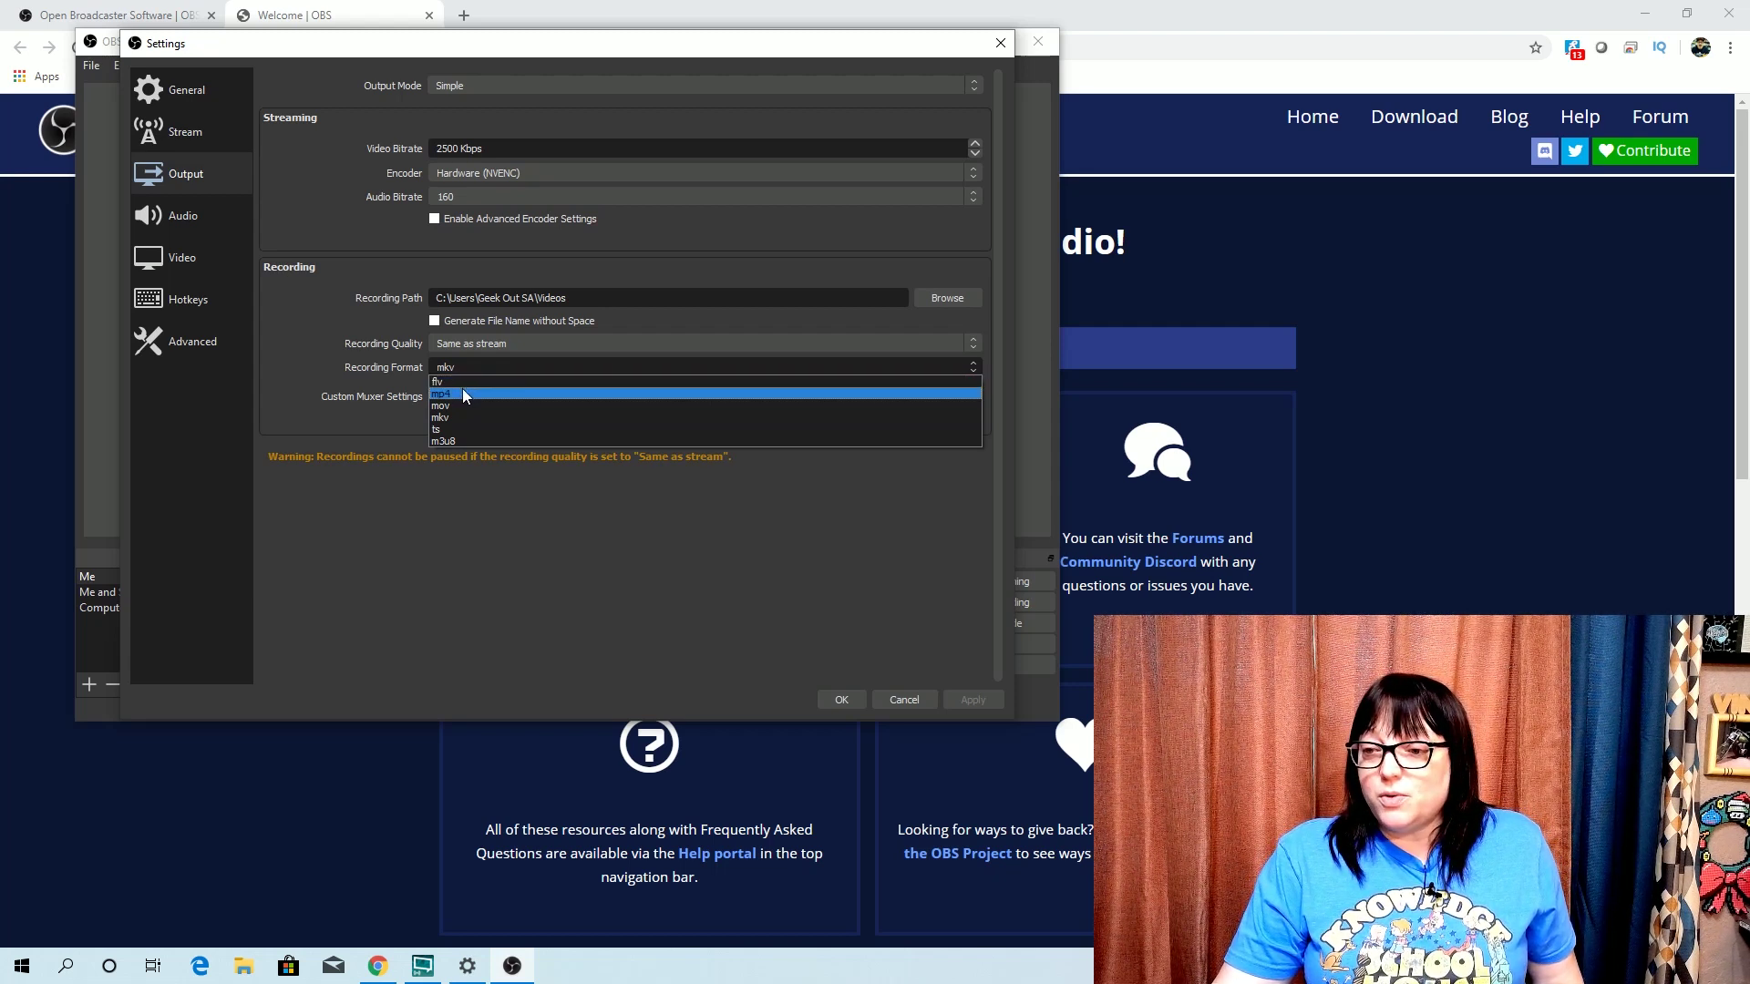
{"action": "left_click", "coordinate": [462, 393]}
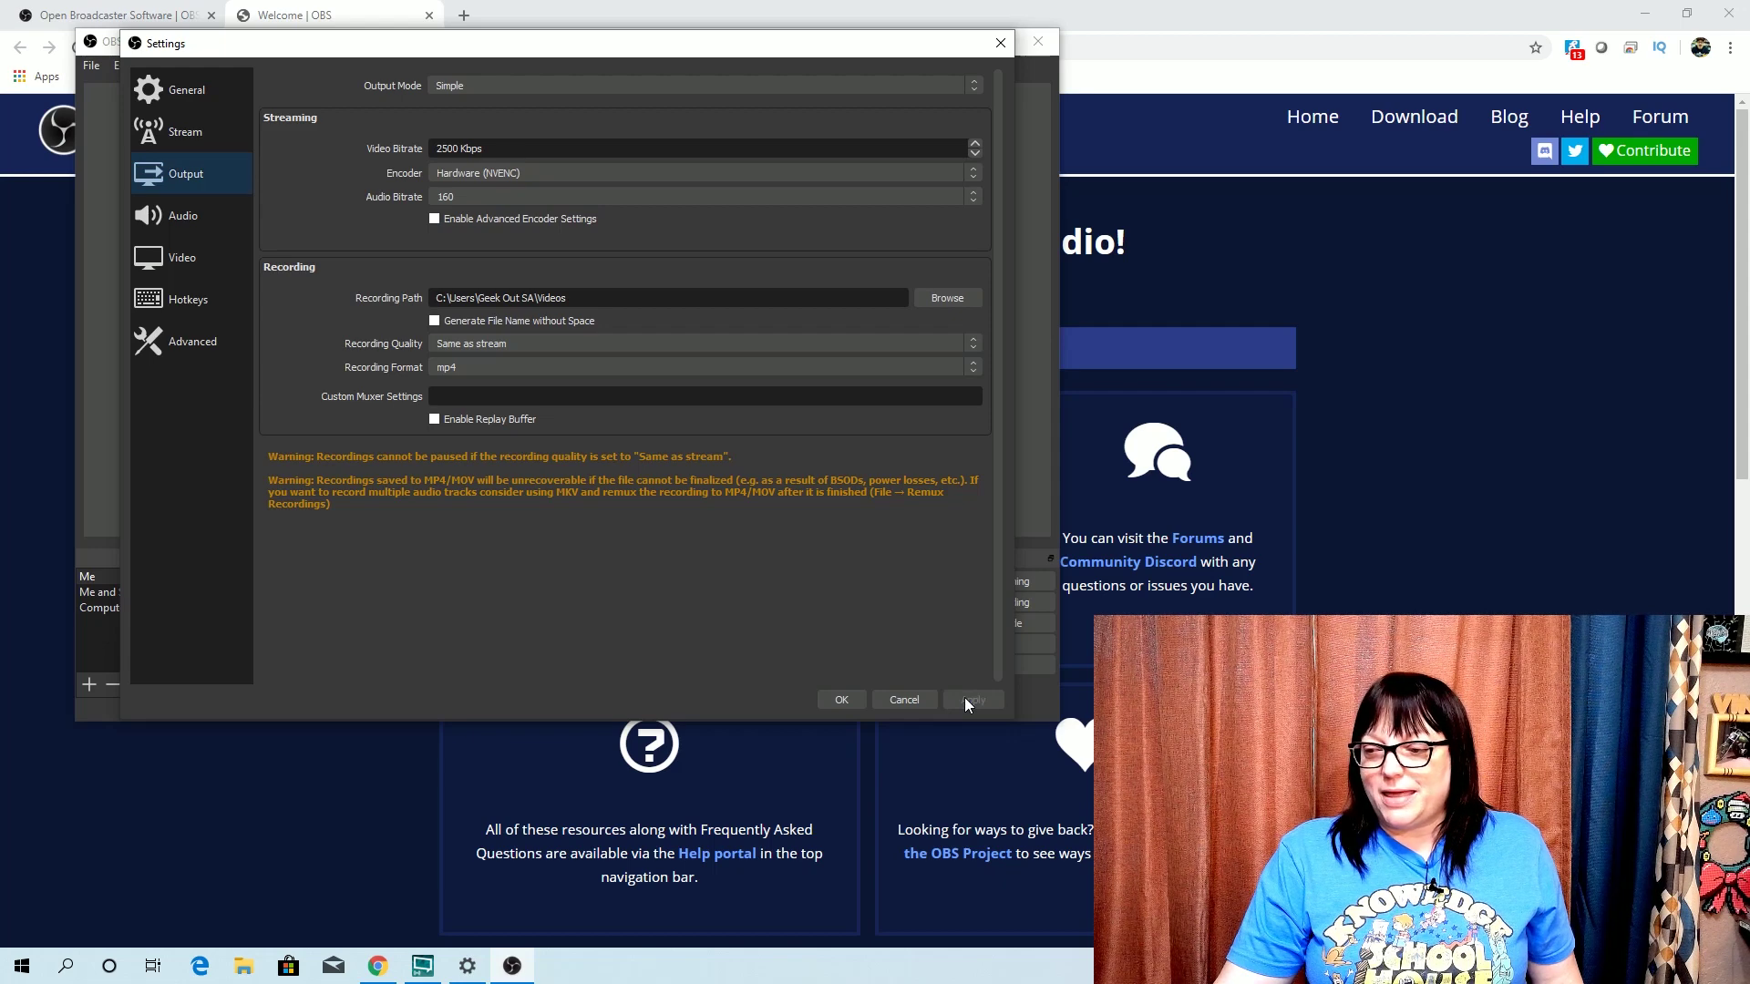
{"action": "left_click", "coordinate": [839, 699]}
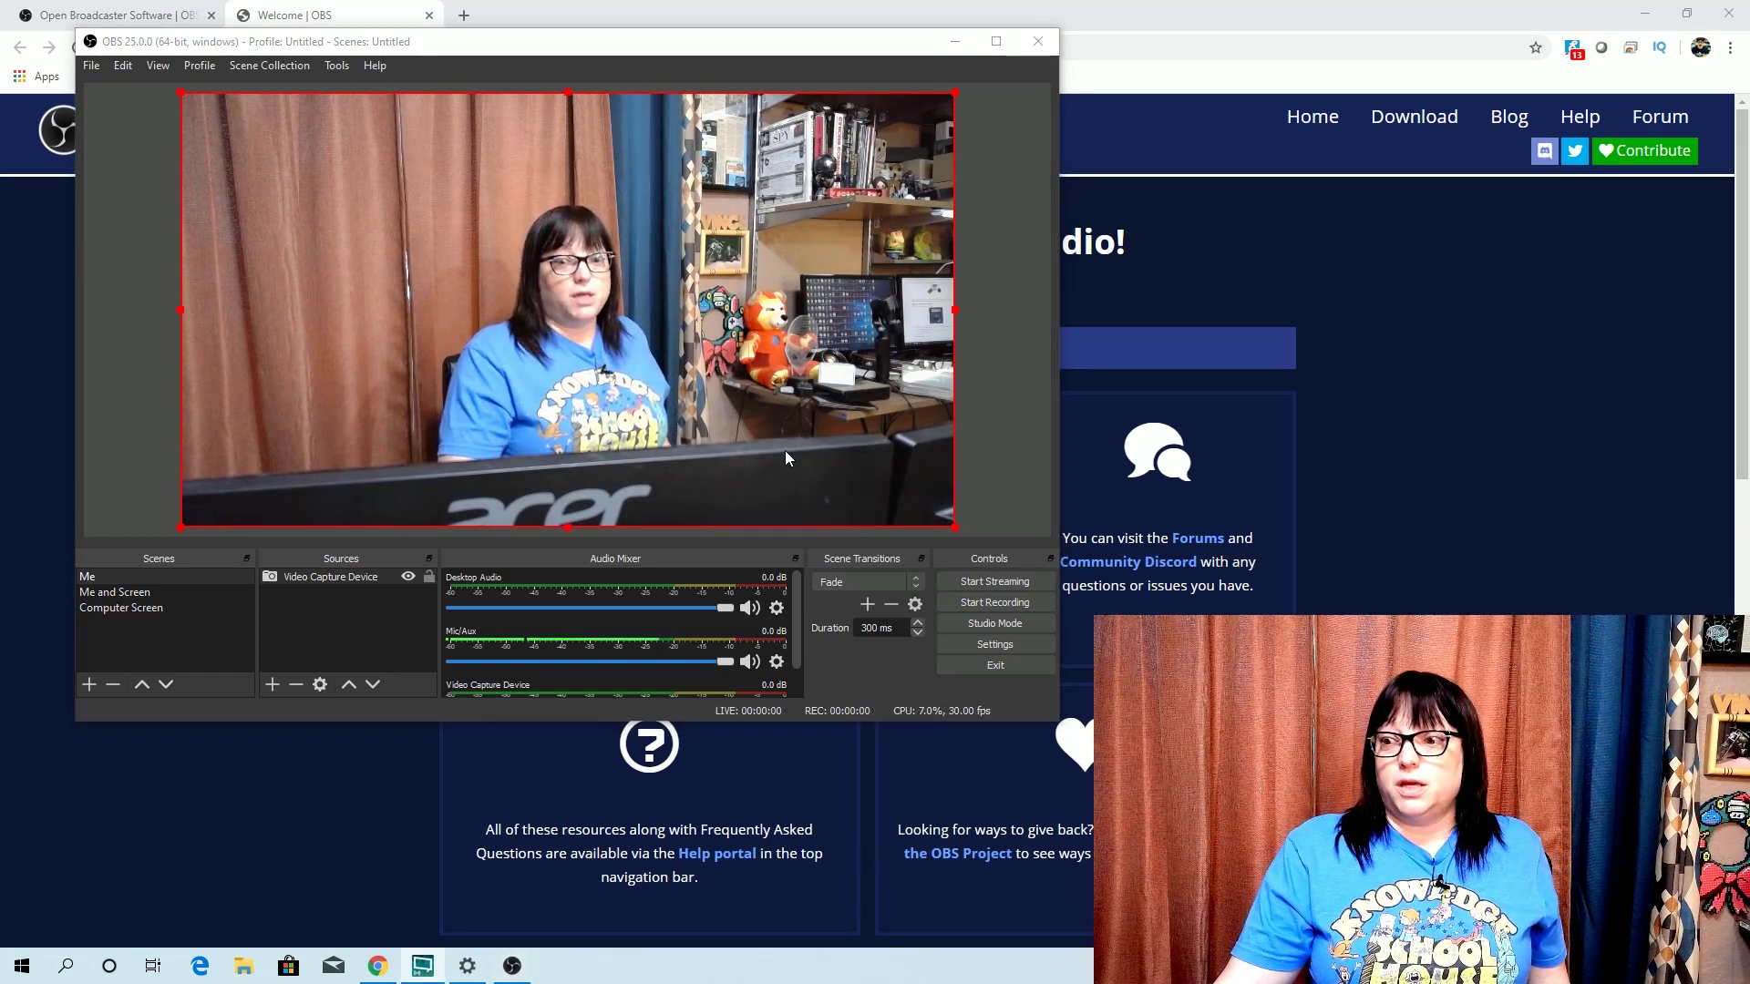
Step: Start recording and switch to the Me and Screen scene, minimizing the OBS window to capture the browser and restoring it
{"action": "left_click", "coordinate": [984, 602]}
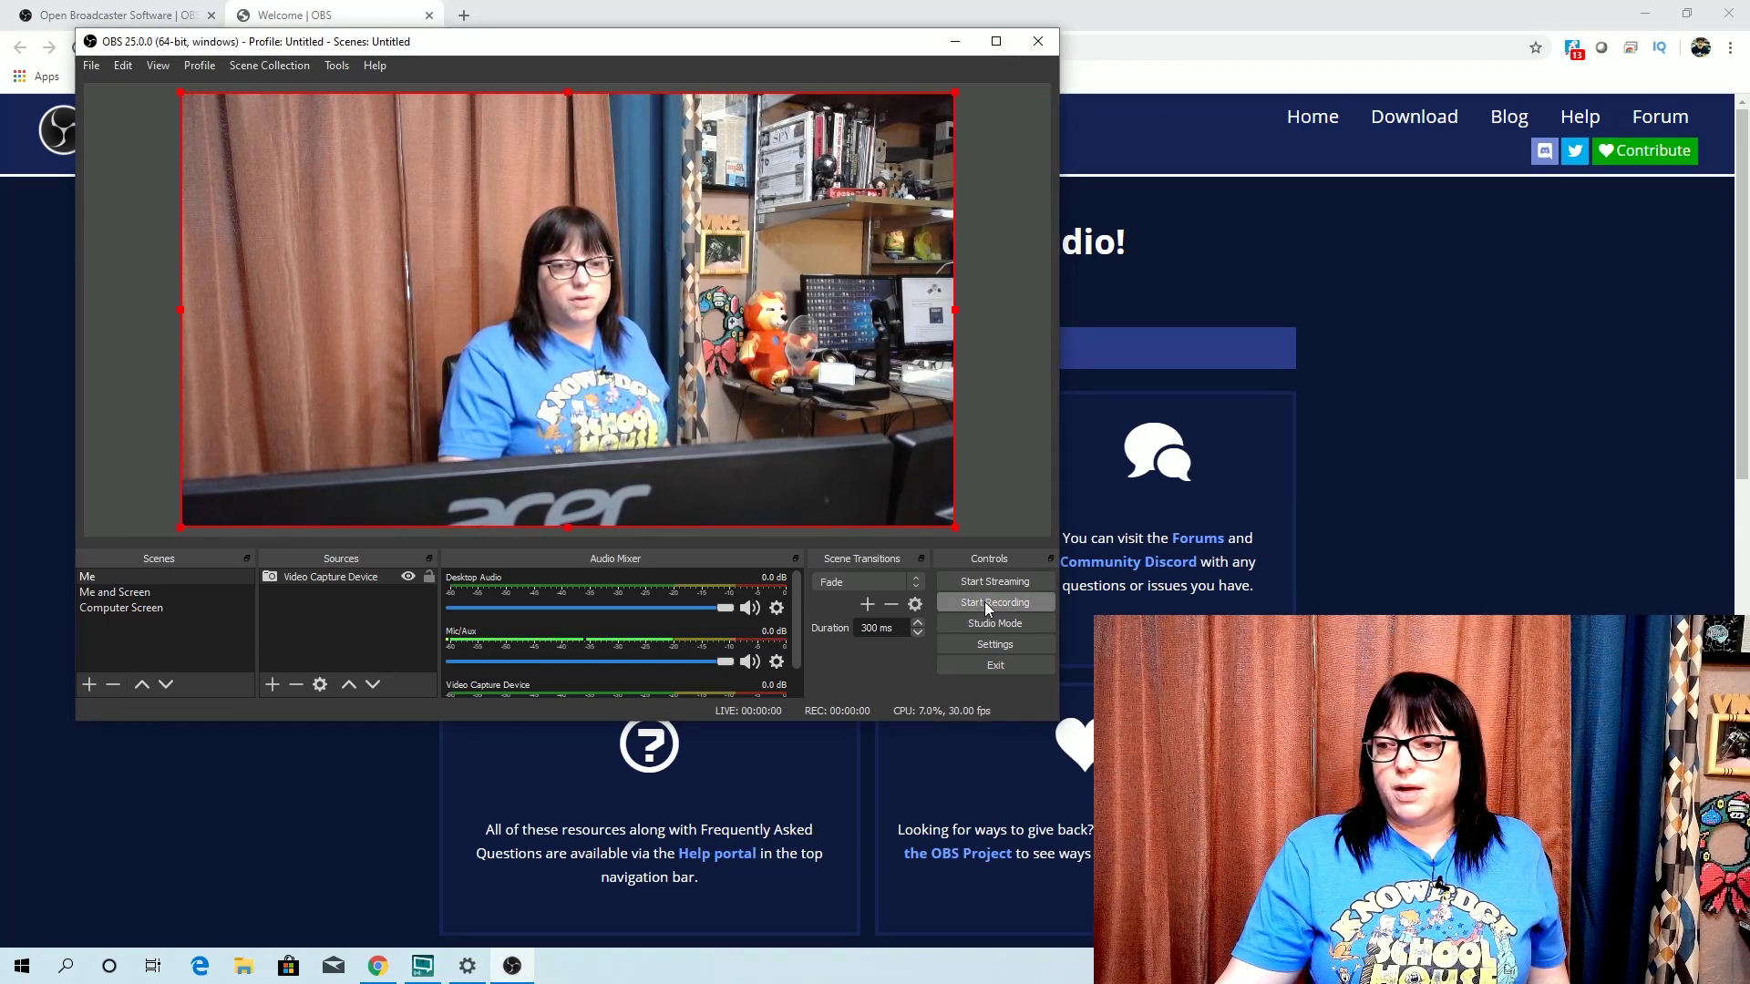
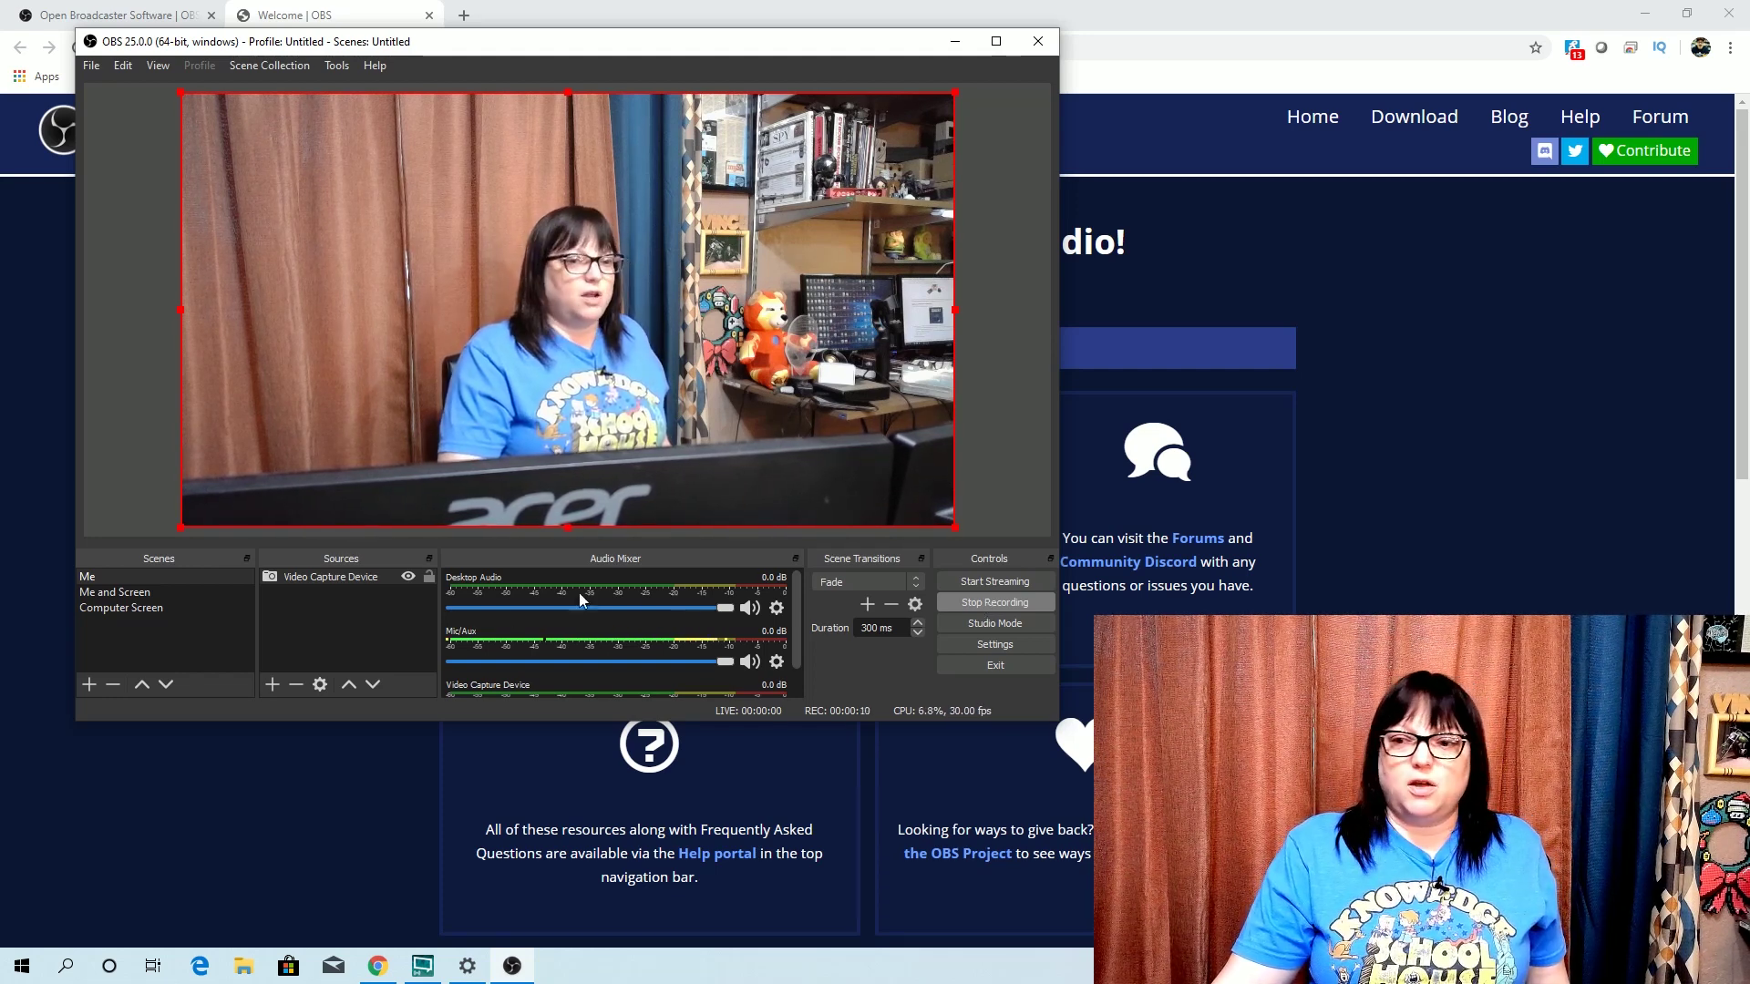
{"action": "left_click", "coordinate": [114, 591]}
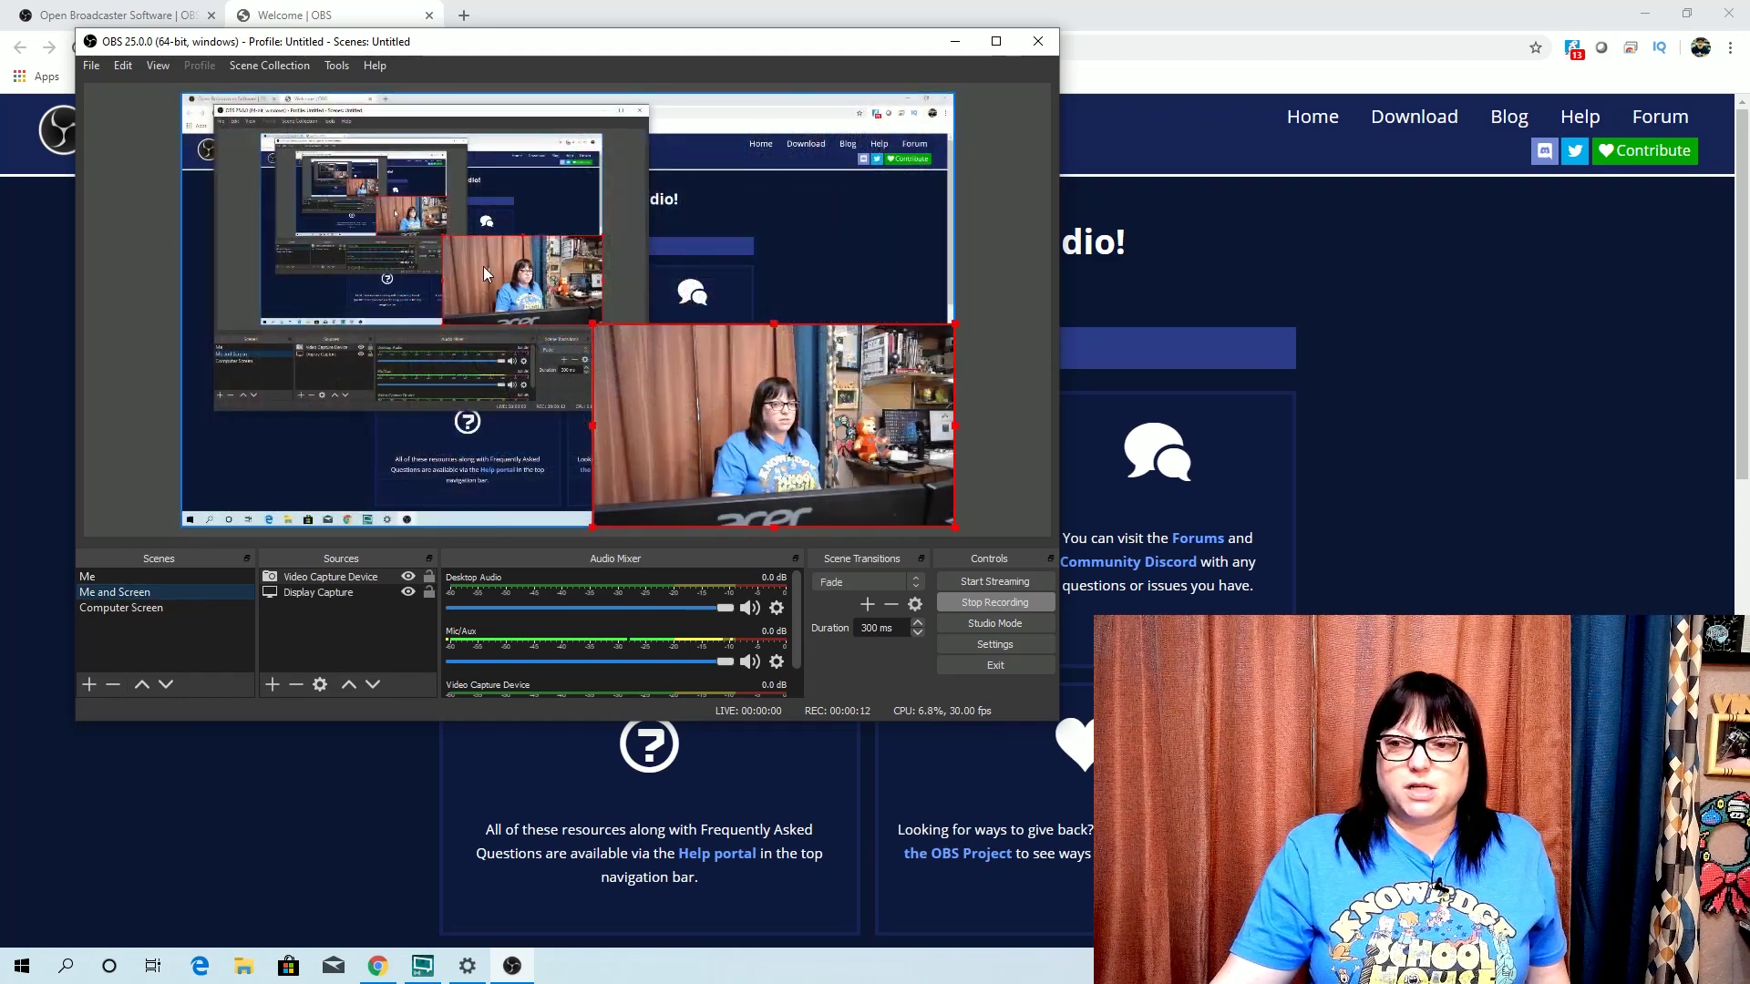
{"action": "left_click", "coordinate": [955, 41]}
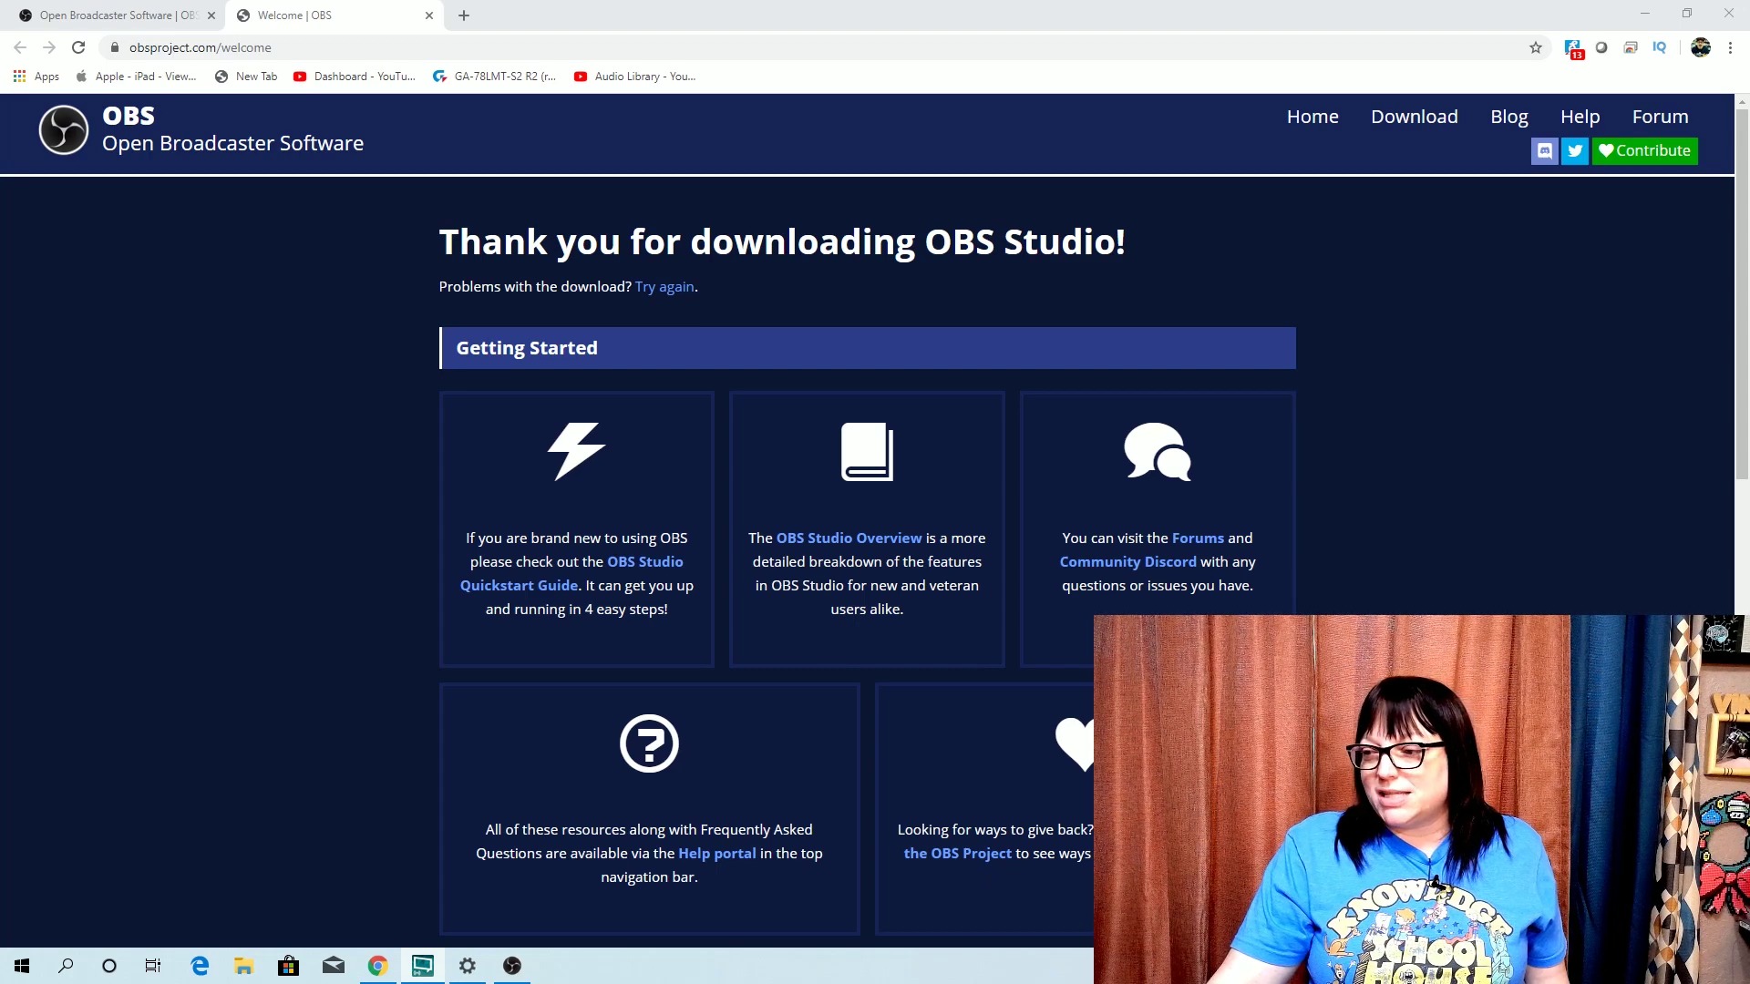
{"action": "left_click", "coordinate": [523, 962]}
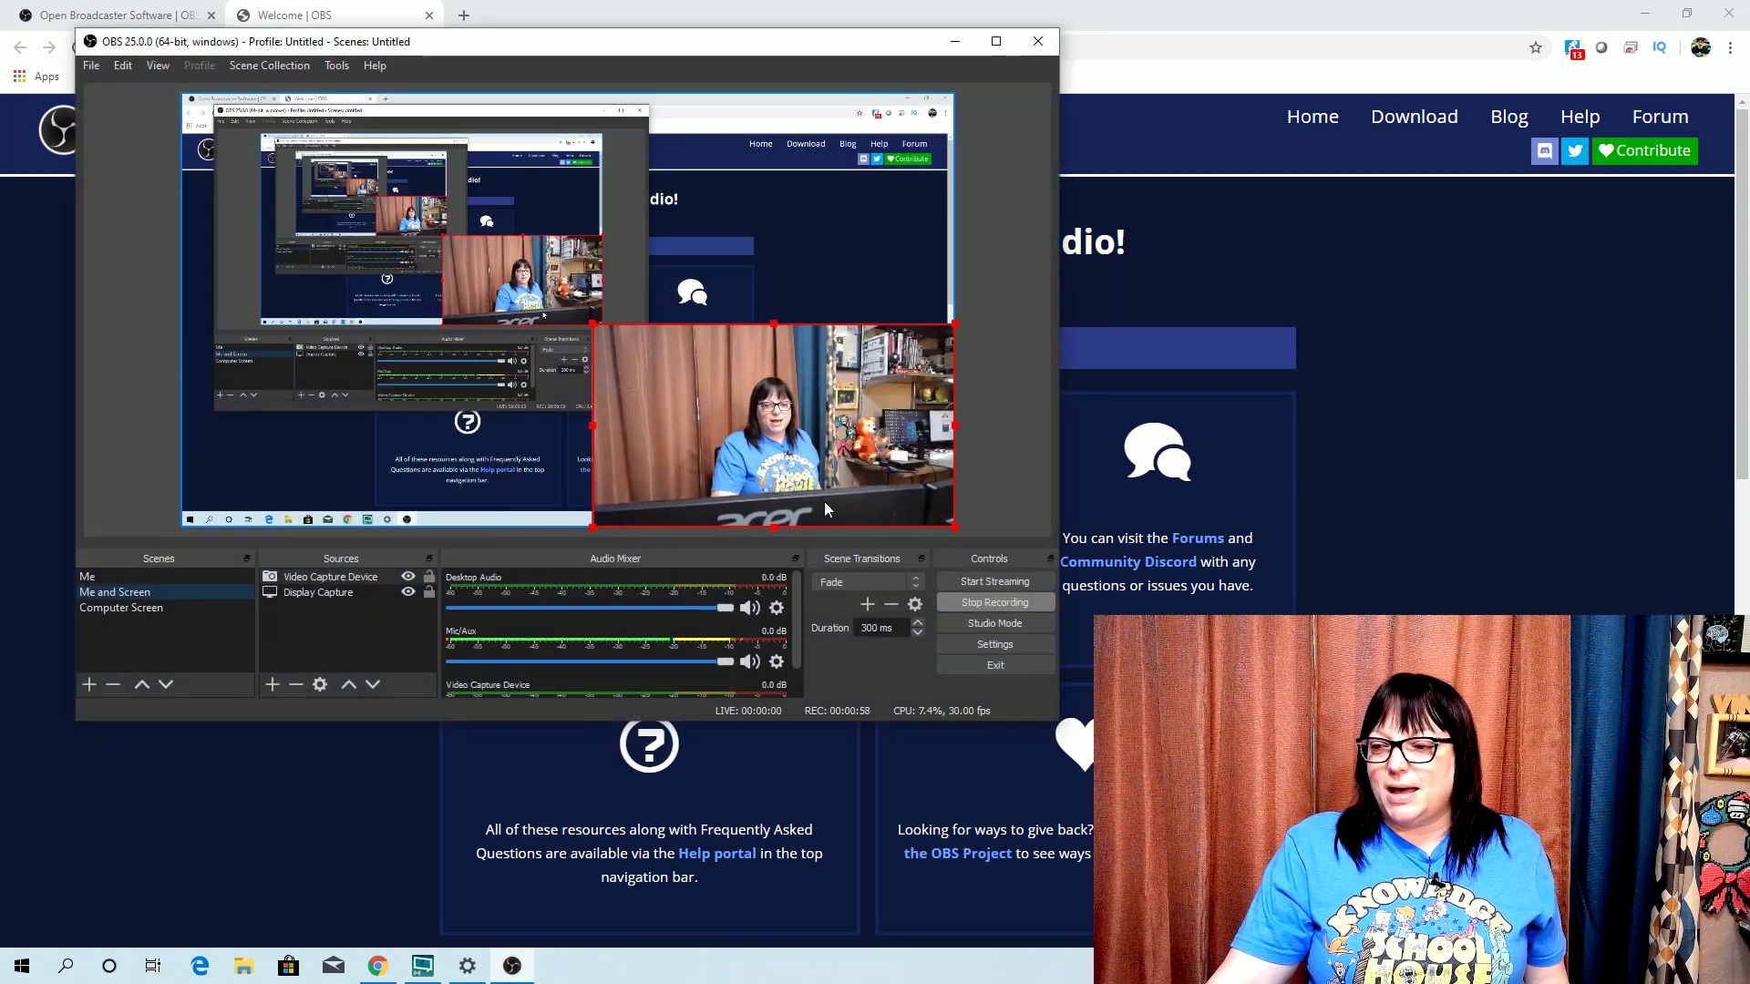
Step: Switch the running recording to the Computer Screen scene, minimizing the OBS window to capture the desktop and restoring it
{"action": "left_click", "coordinate": [141, 609]}
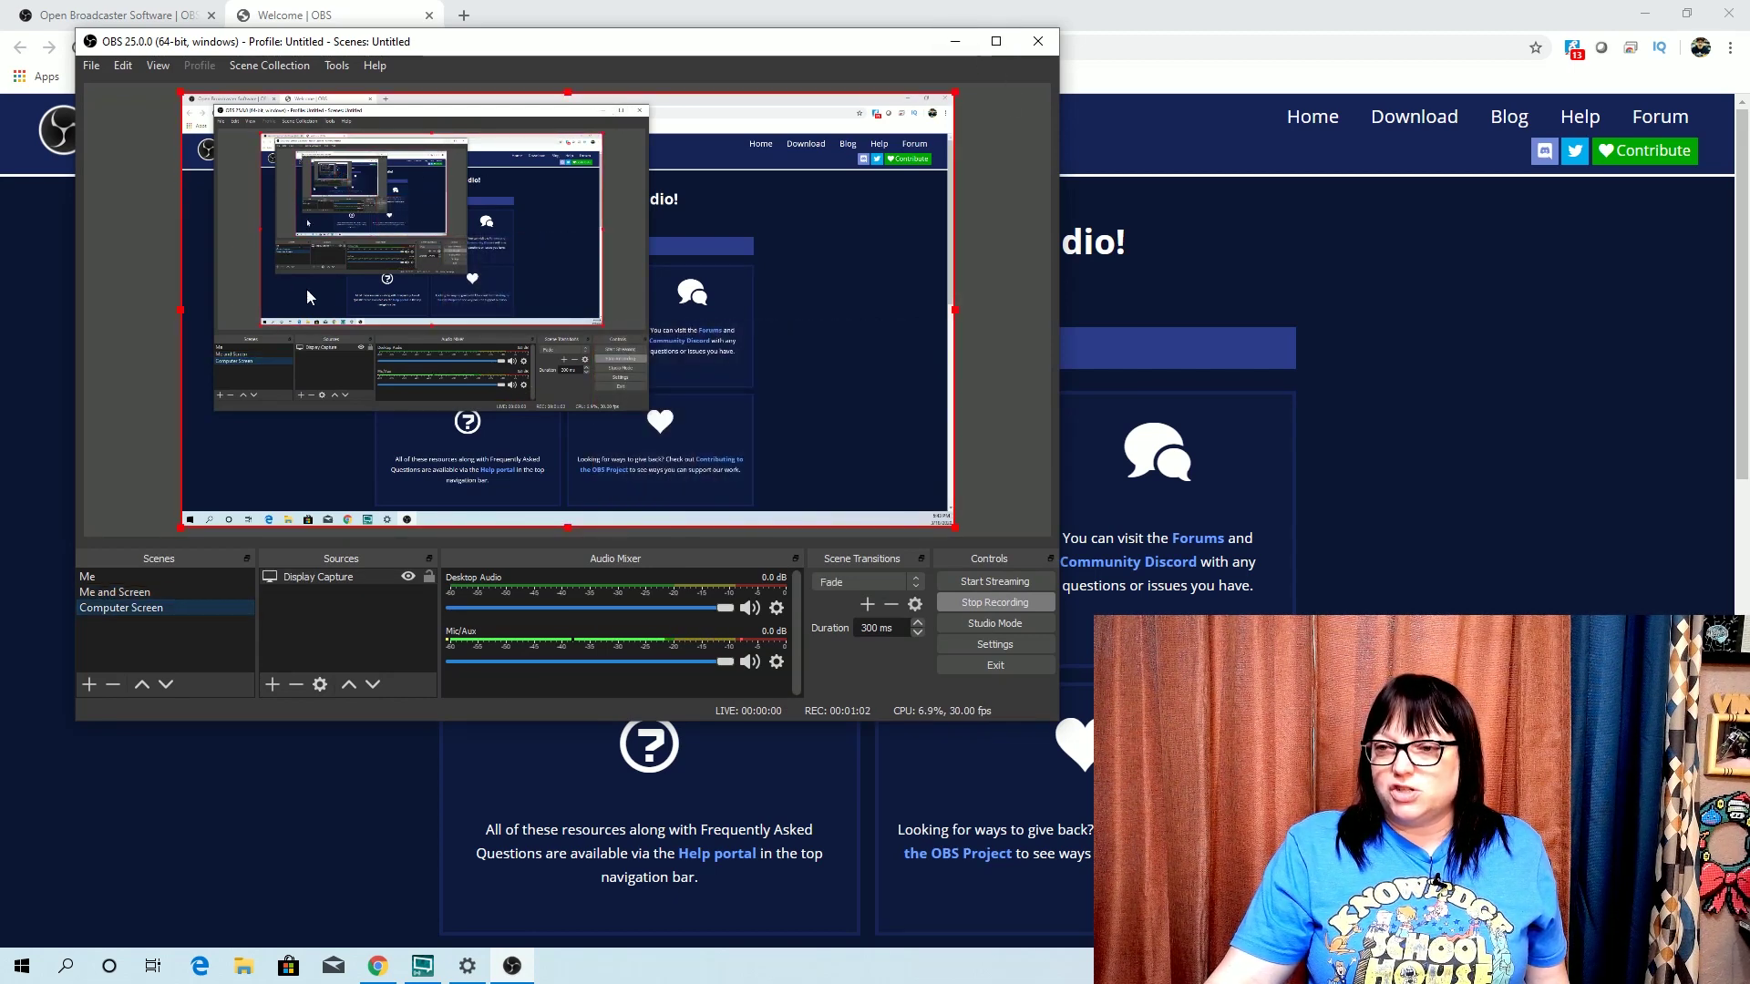
{"action": "left_click", "coordinate": [969, 49]}
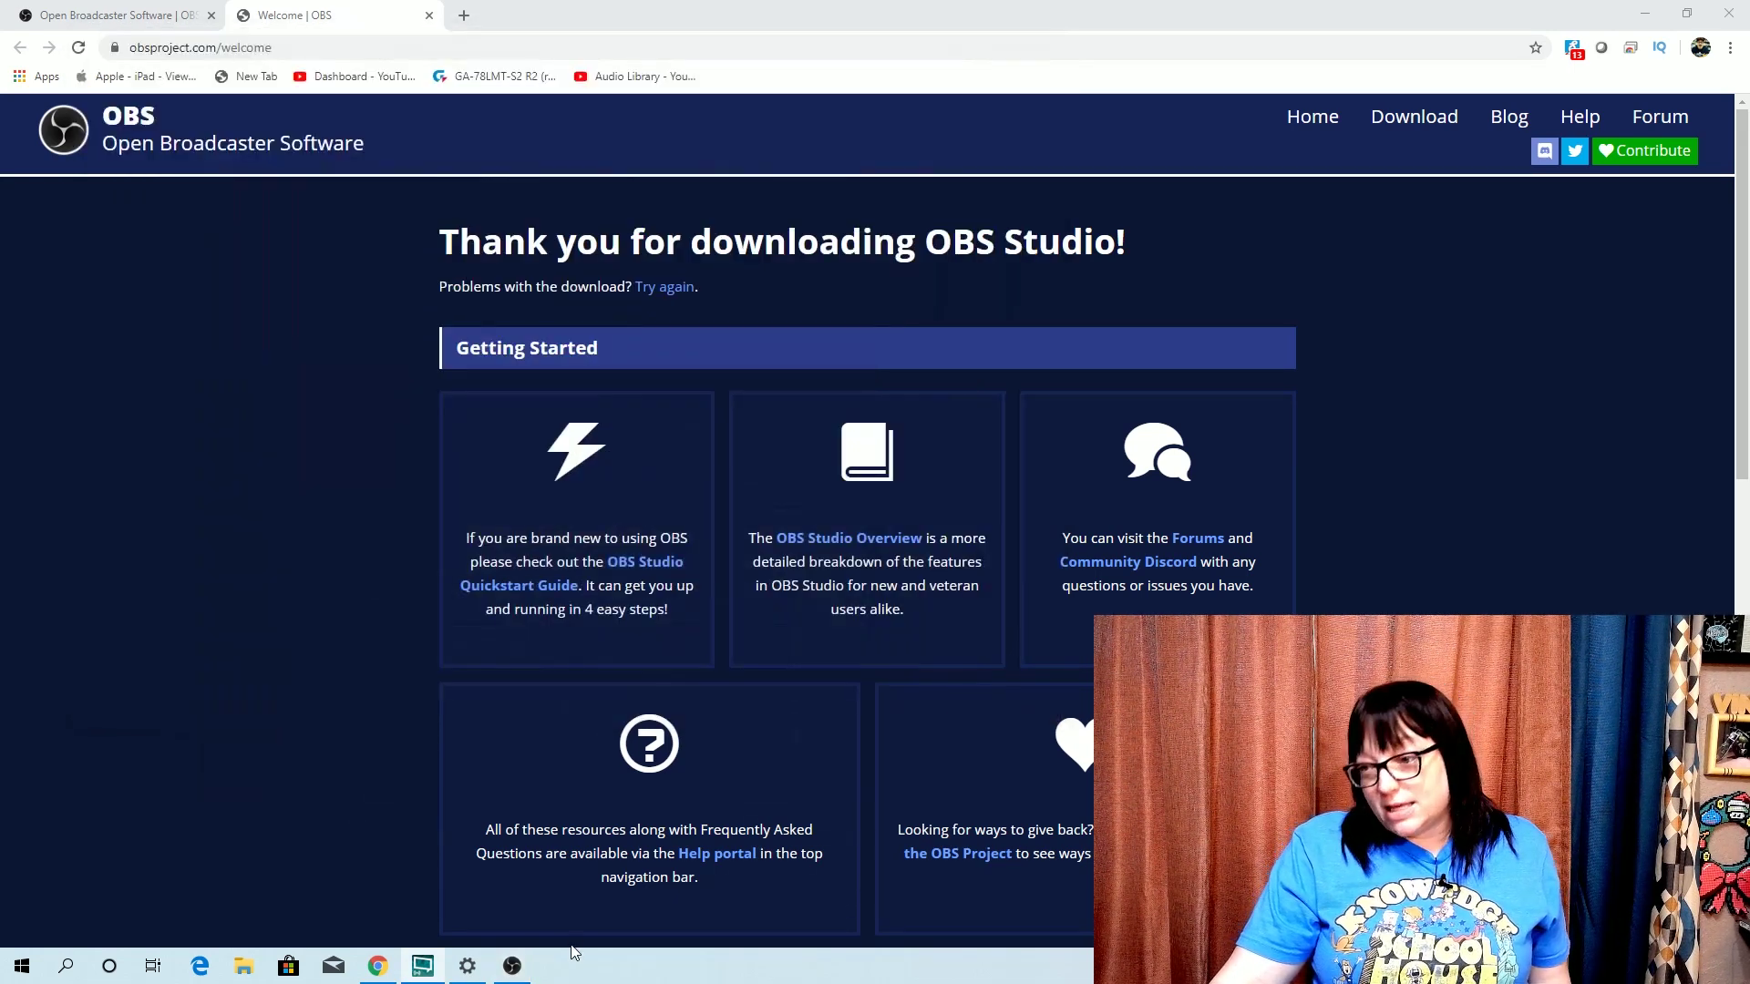
{"action": "left_click", "coordinate": [512, 965]}
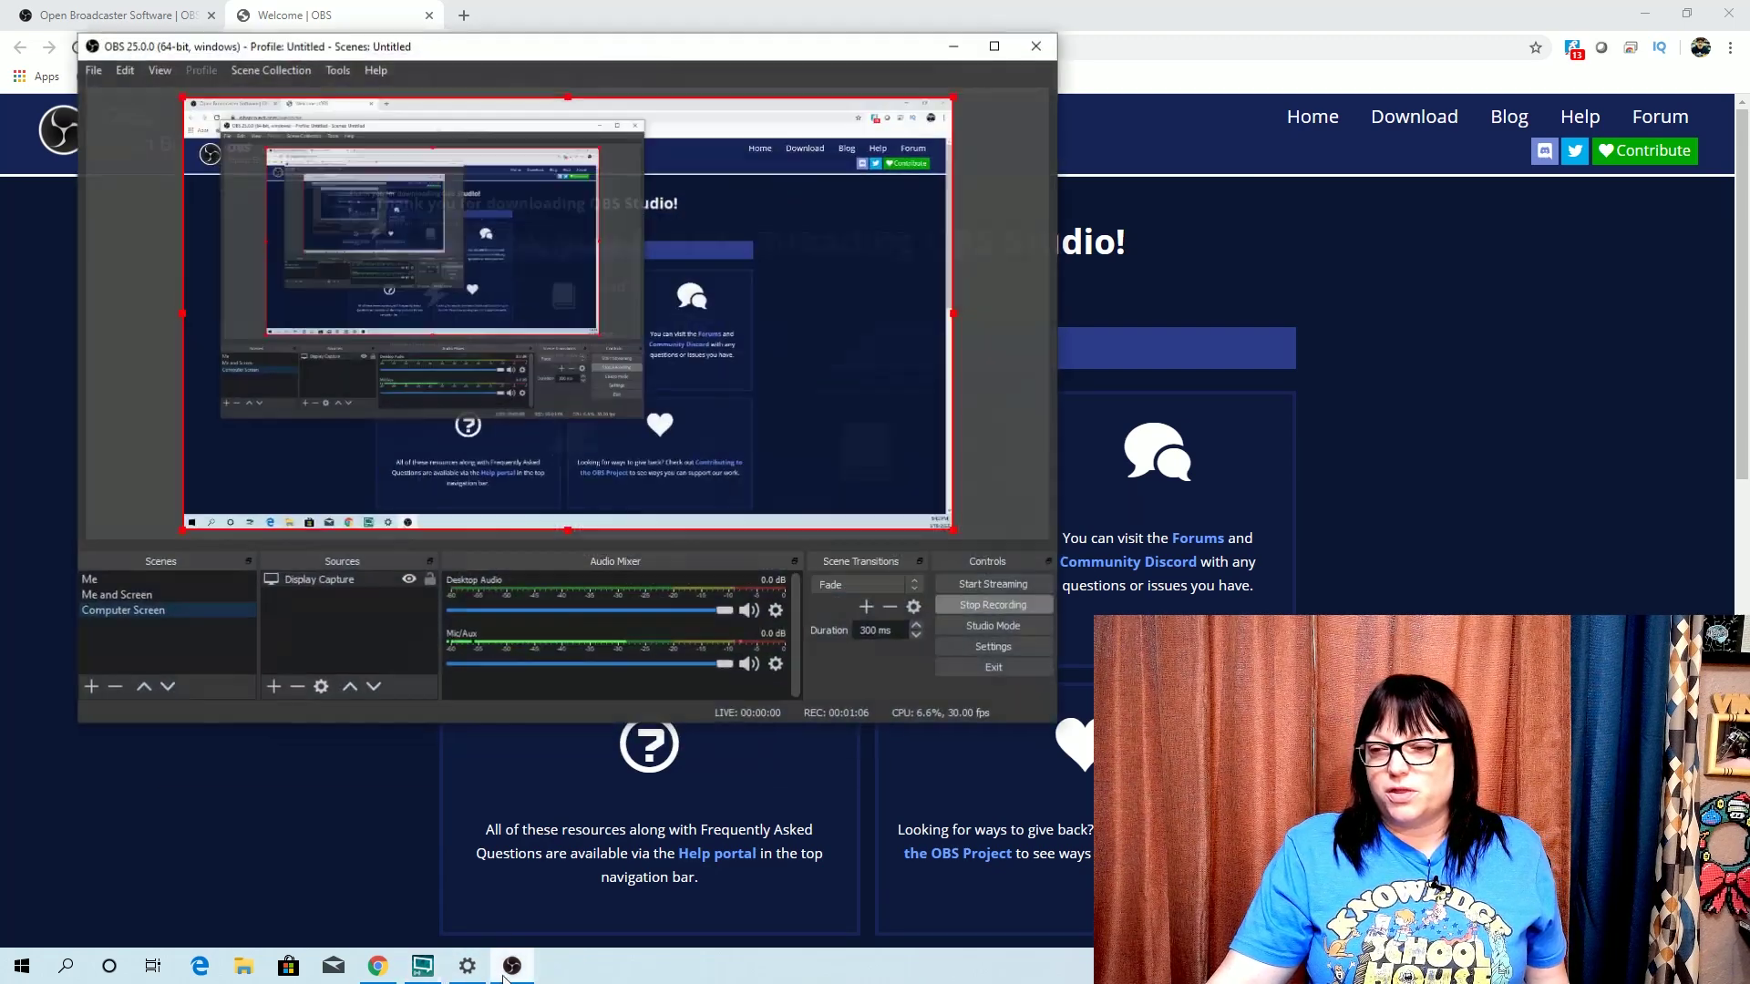
Step: Return to the Me and Screen scene and stop the recording, leaving OBS minimized
{"action": "left_click", "coordinate": [146, 592]}
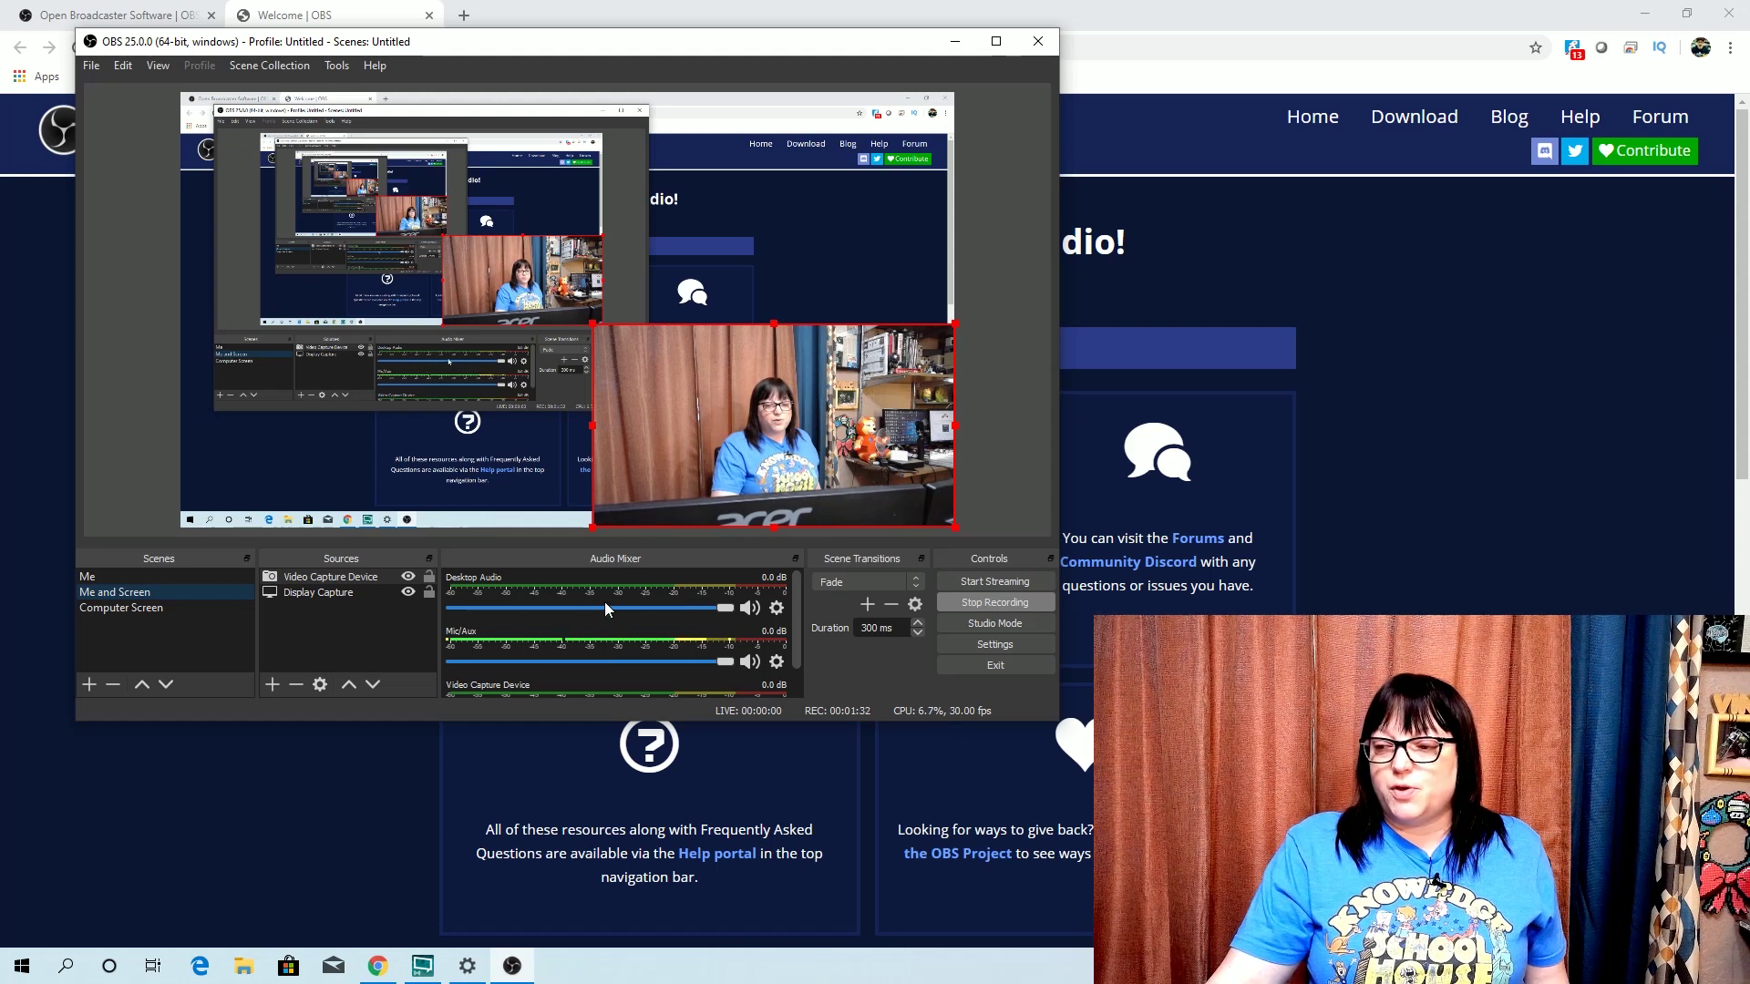
{"action": "left_click", "coordinate": [1002, 605]}
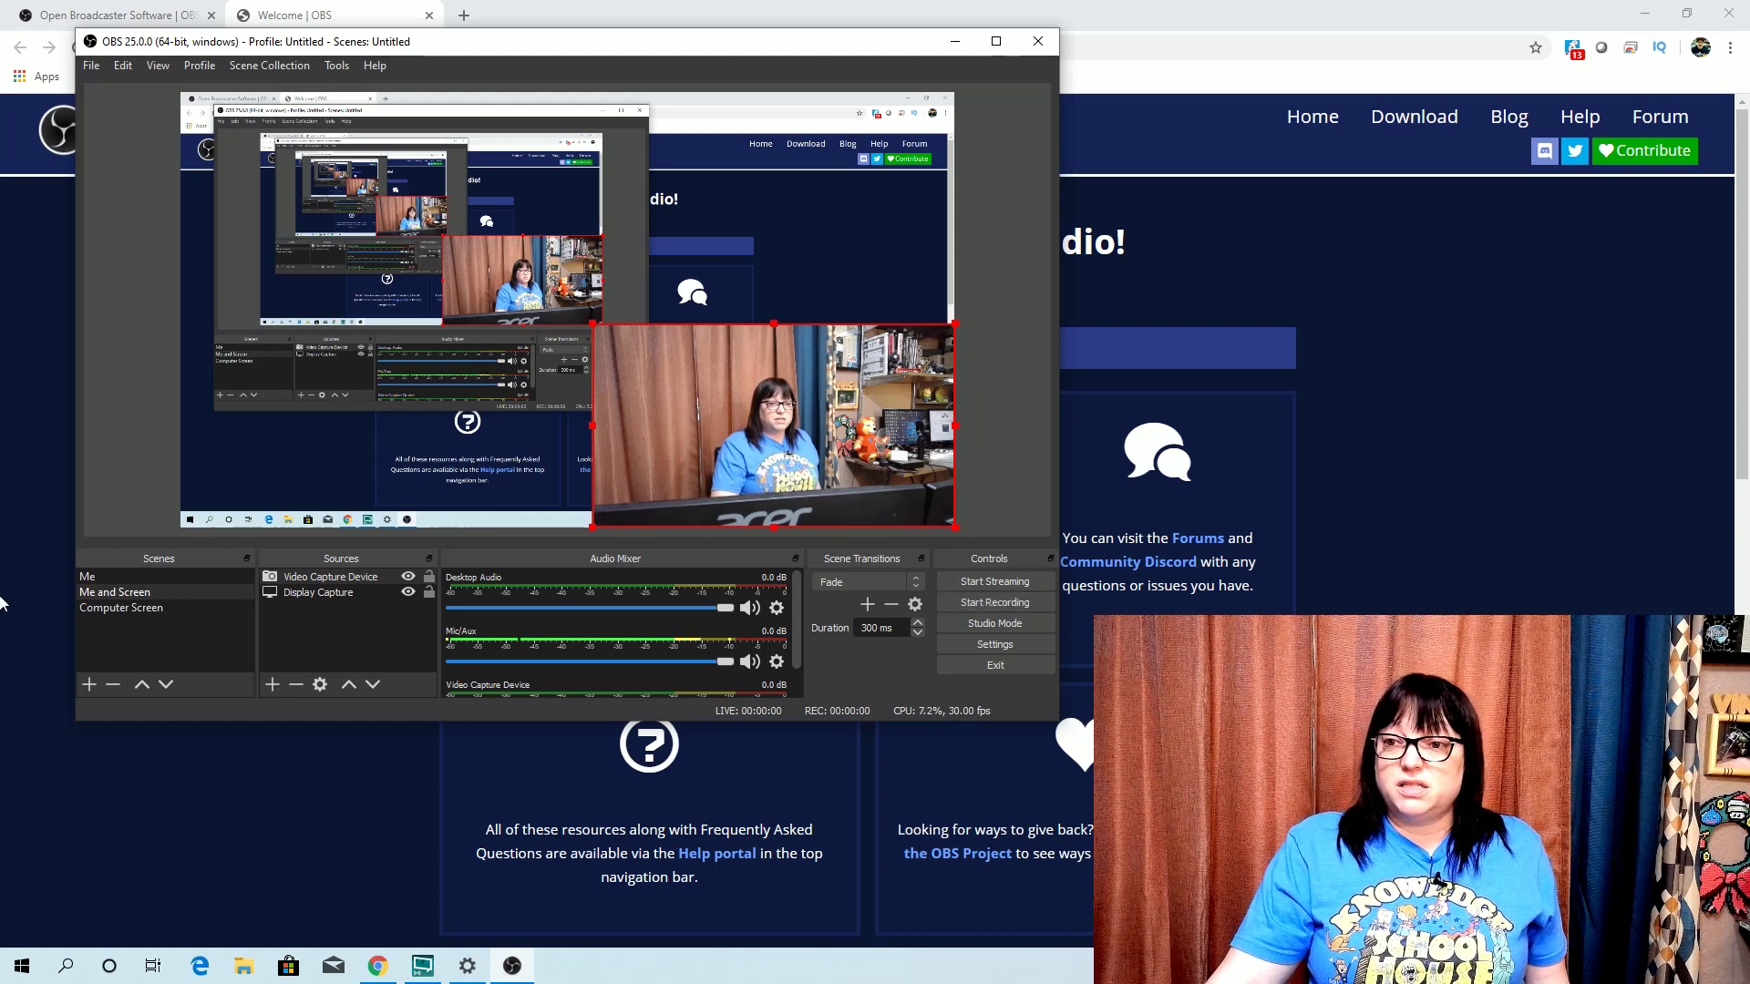
{"action": "left_click", "coordinate": [1440, 882]}
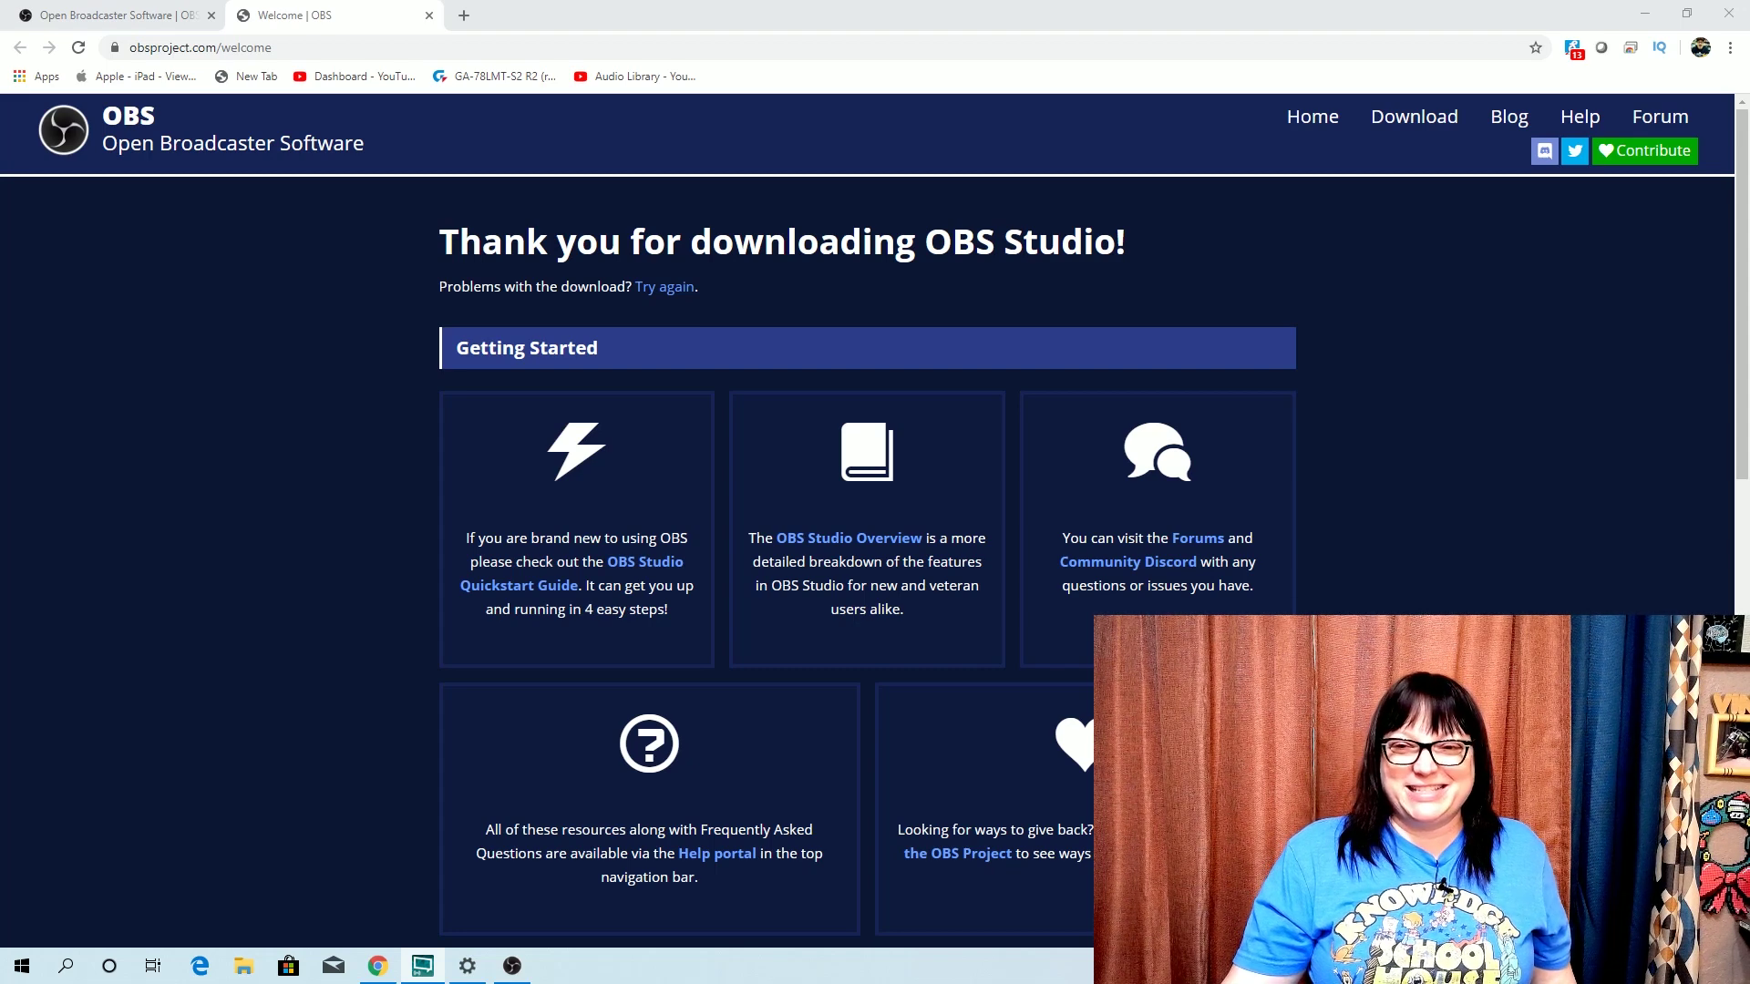
{"action": "key", "text": "super+e"}
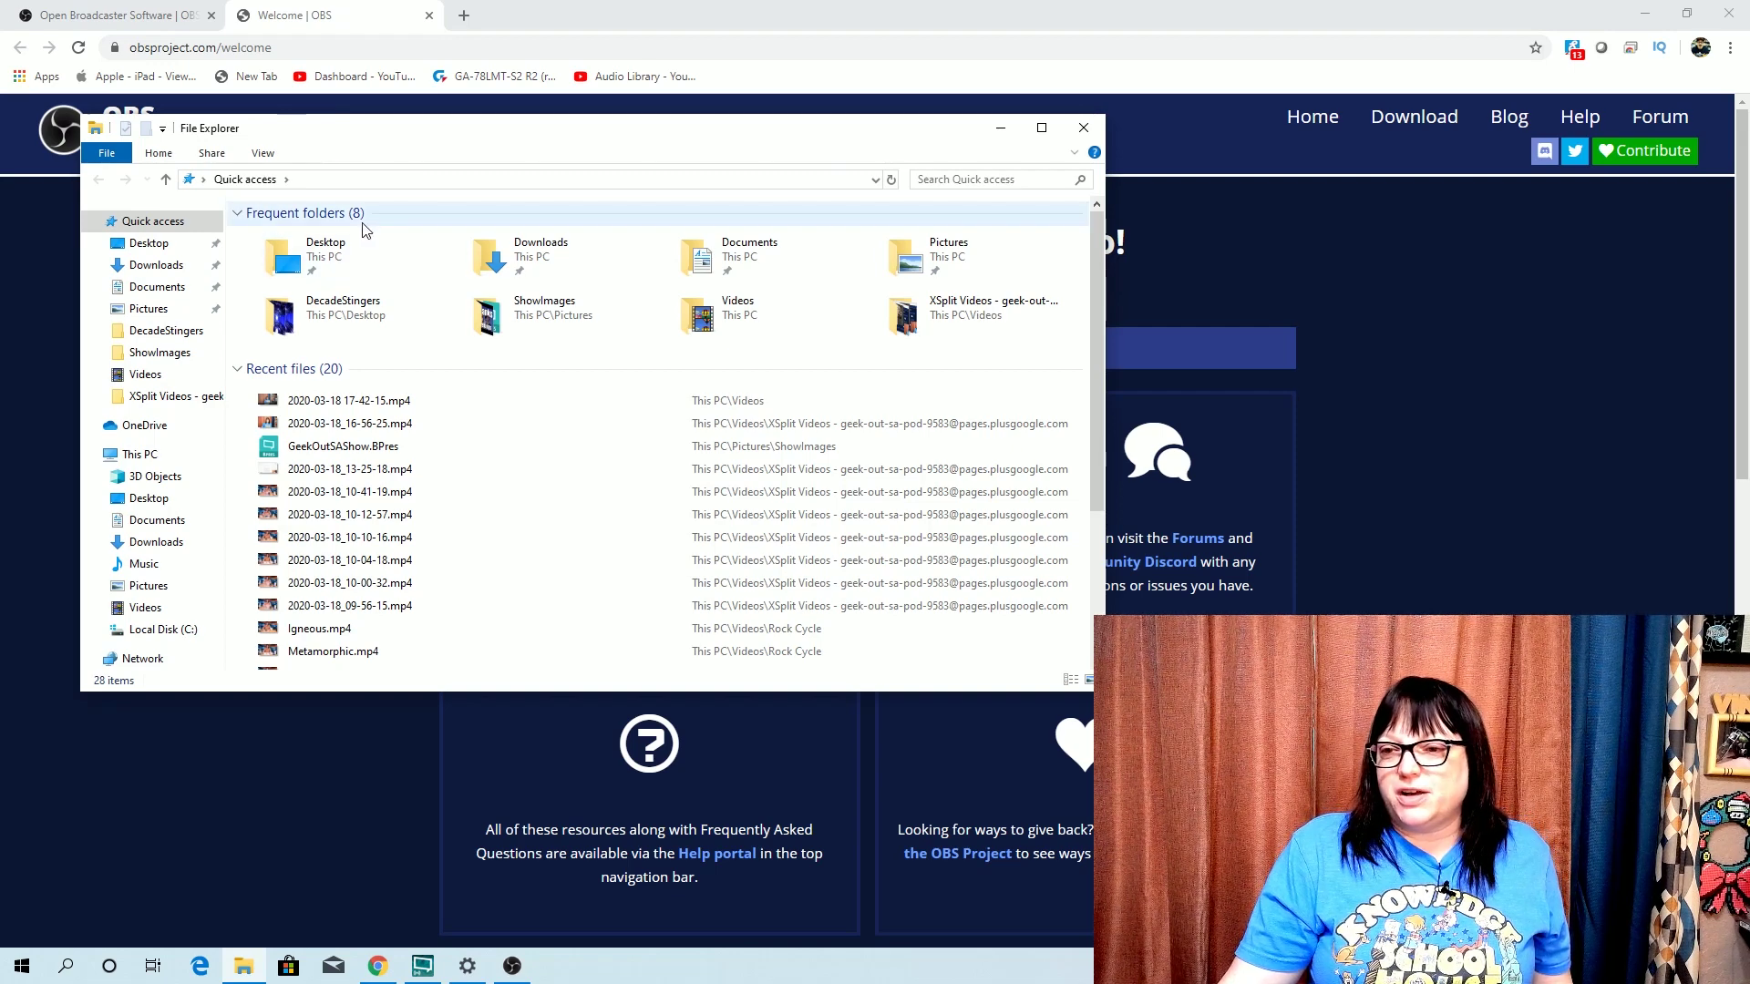
{"action": "left_click_drag", "start_coordinate": [383, 147], "coordinate": [395, 103]}
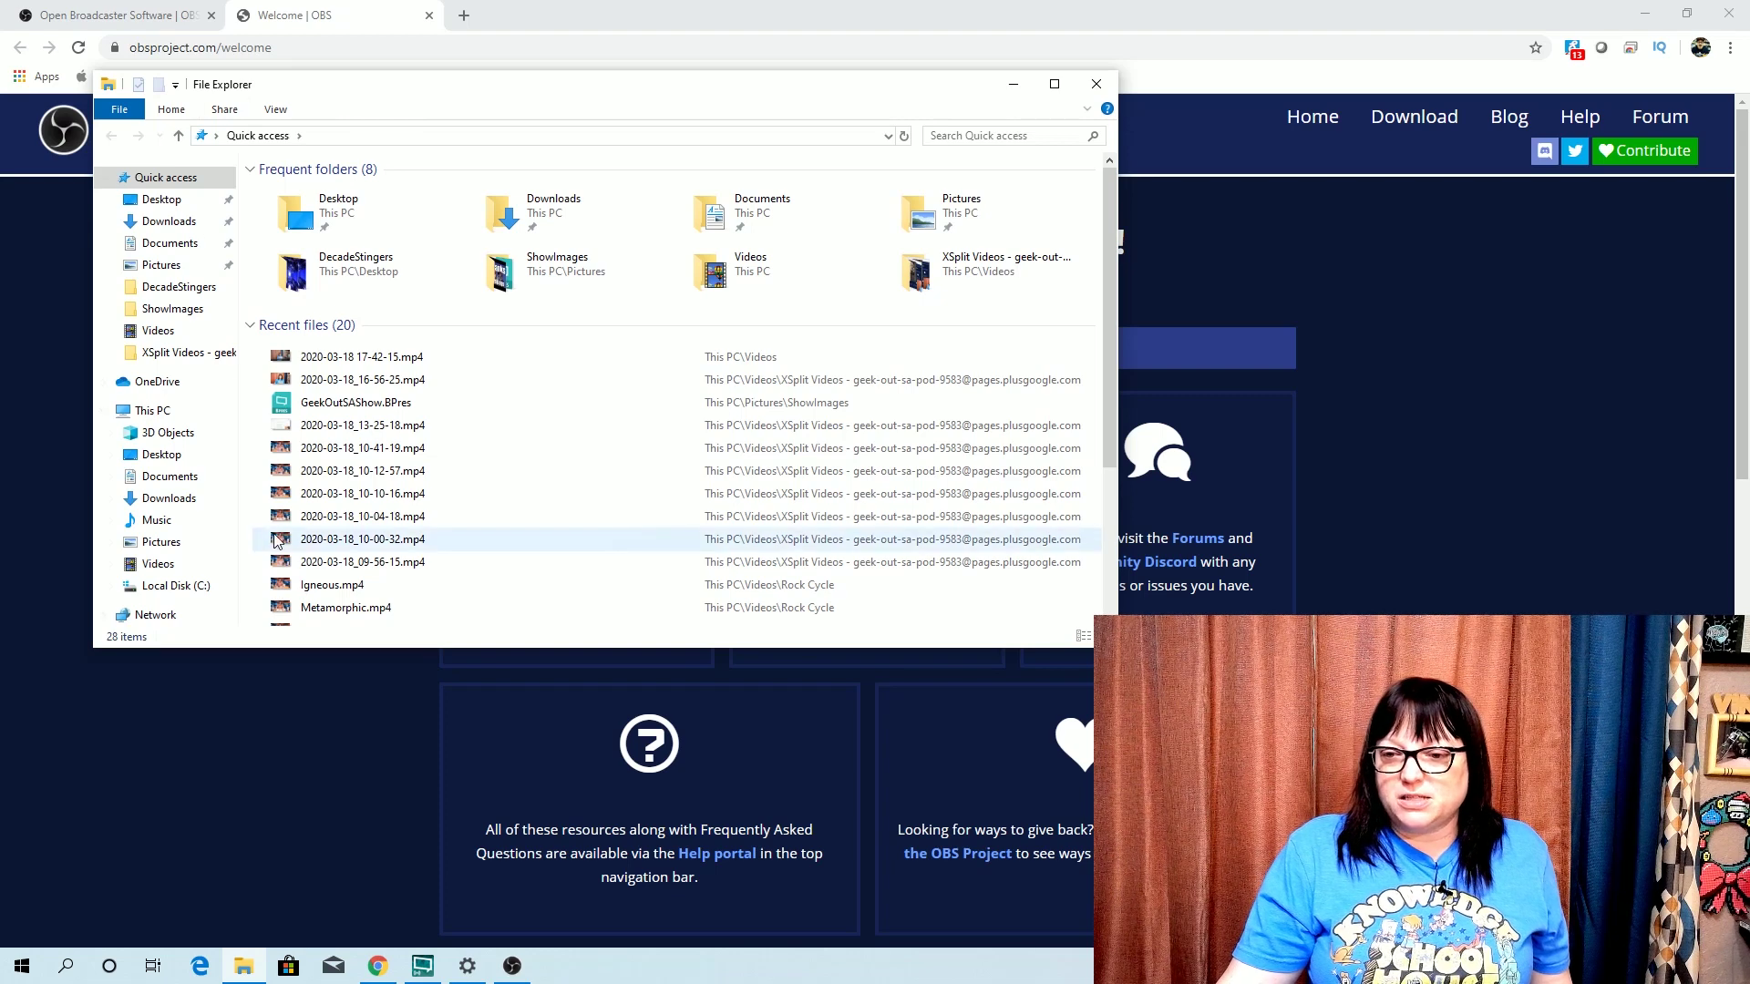
{"action": "left_click", "coordinate": [155, 567]}
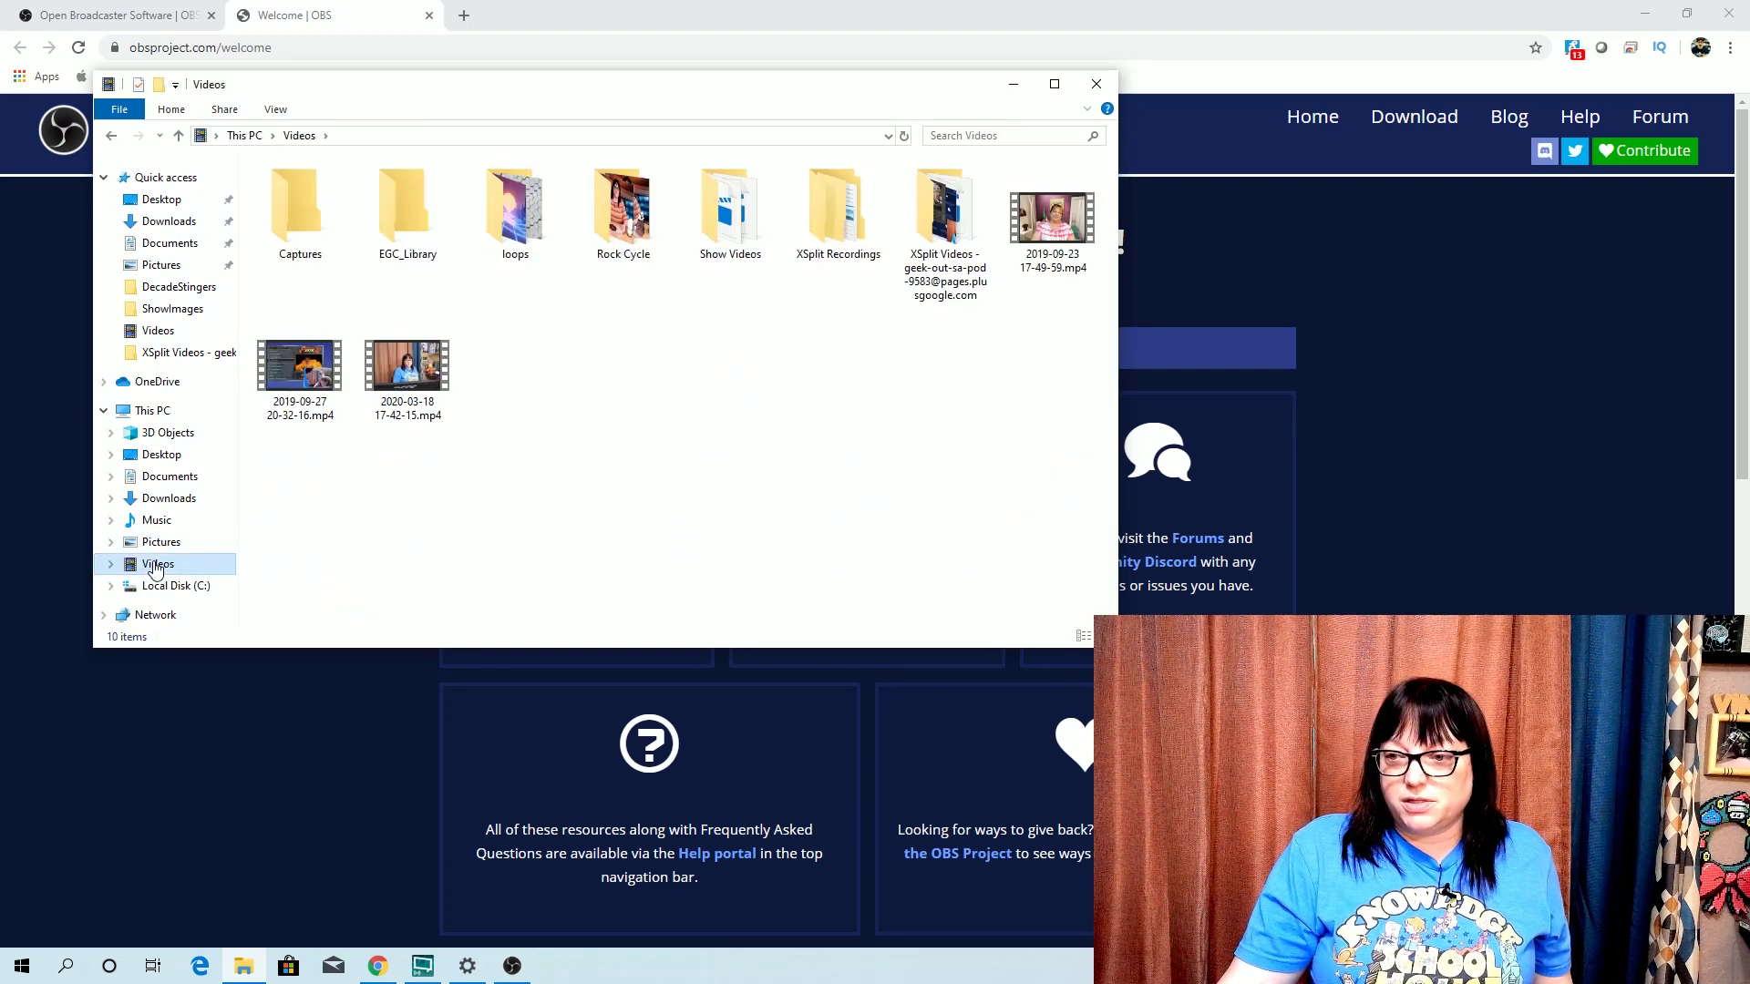
{"action": "double_click", "coordinate": [401, 369]}
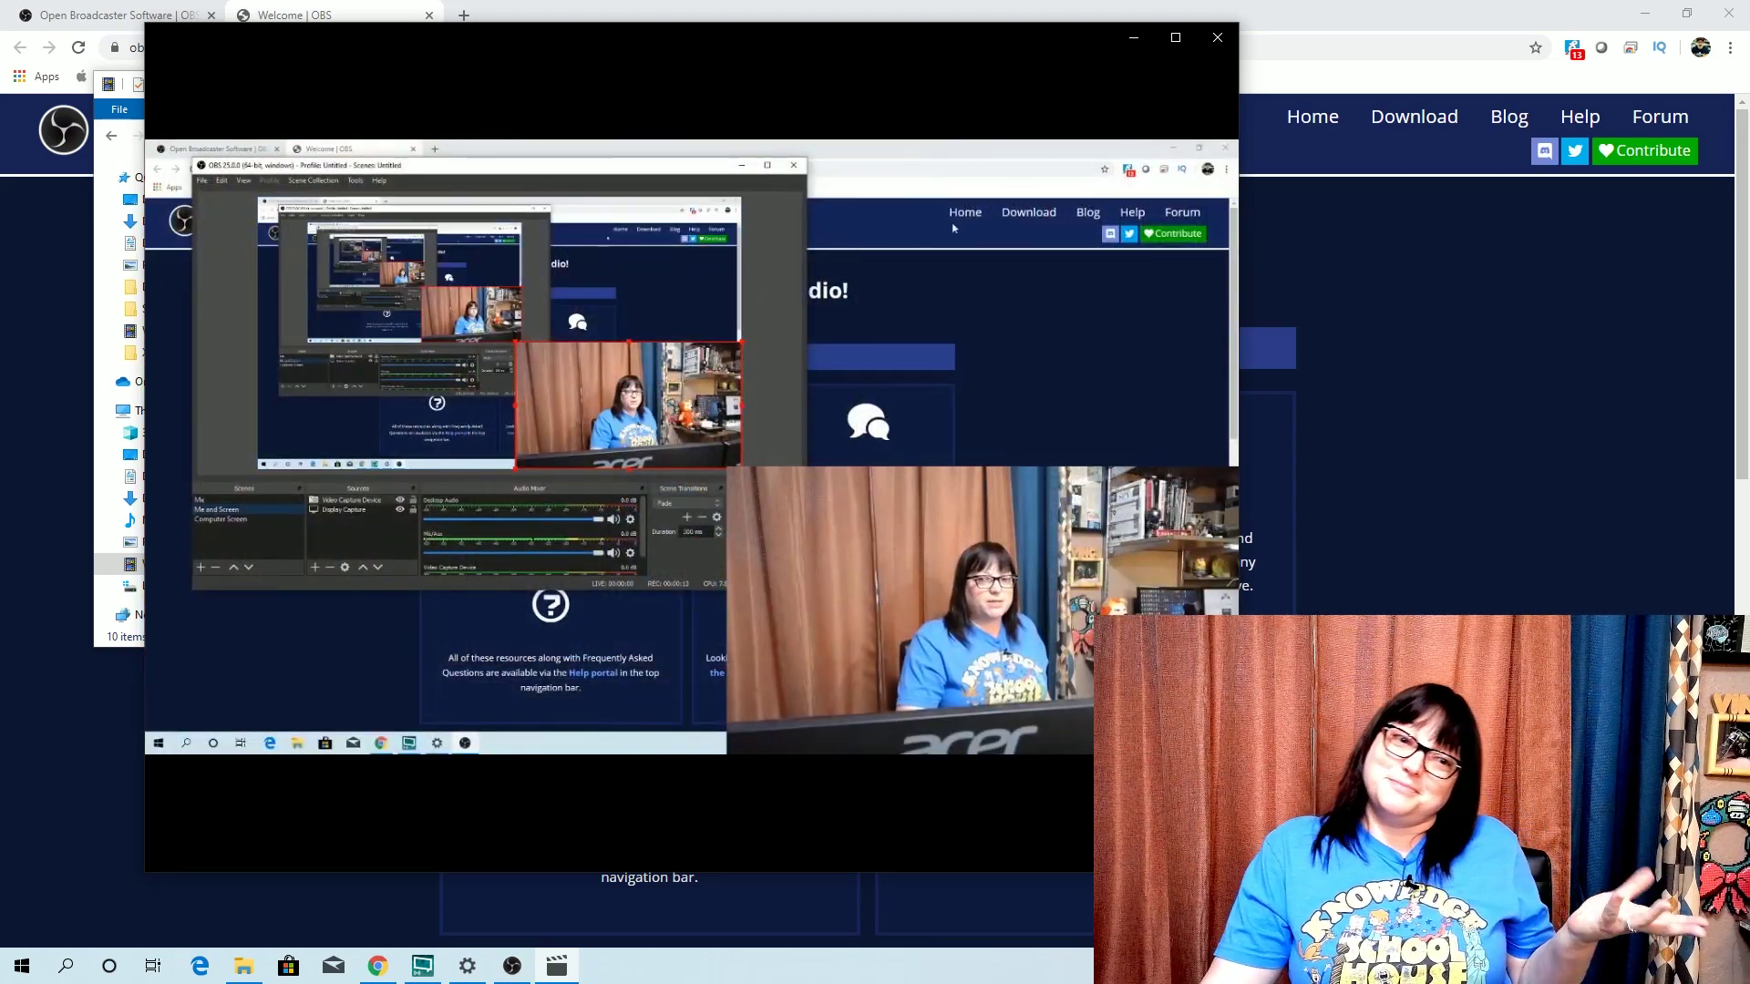
{"action": "mouse_move", "coordinate": [993, 860]}
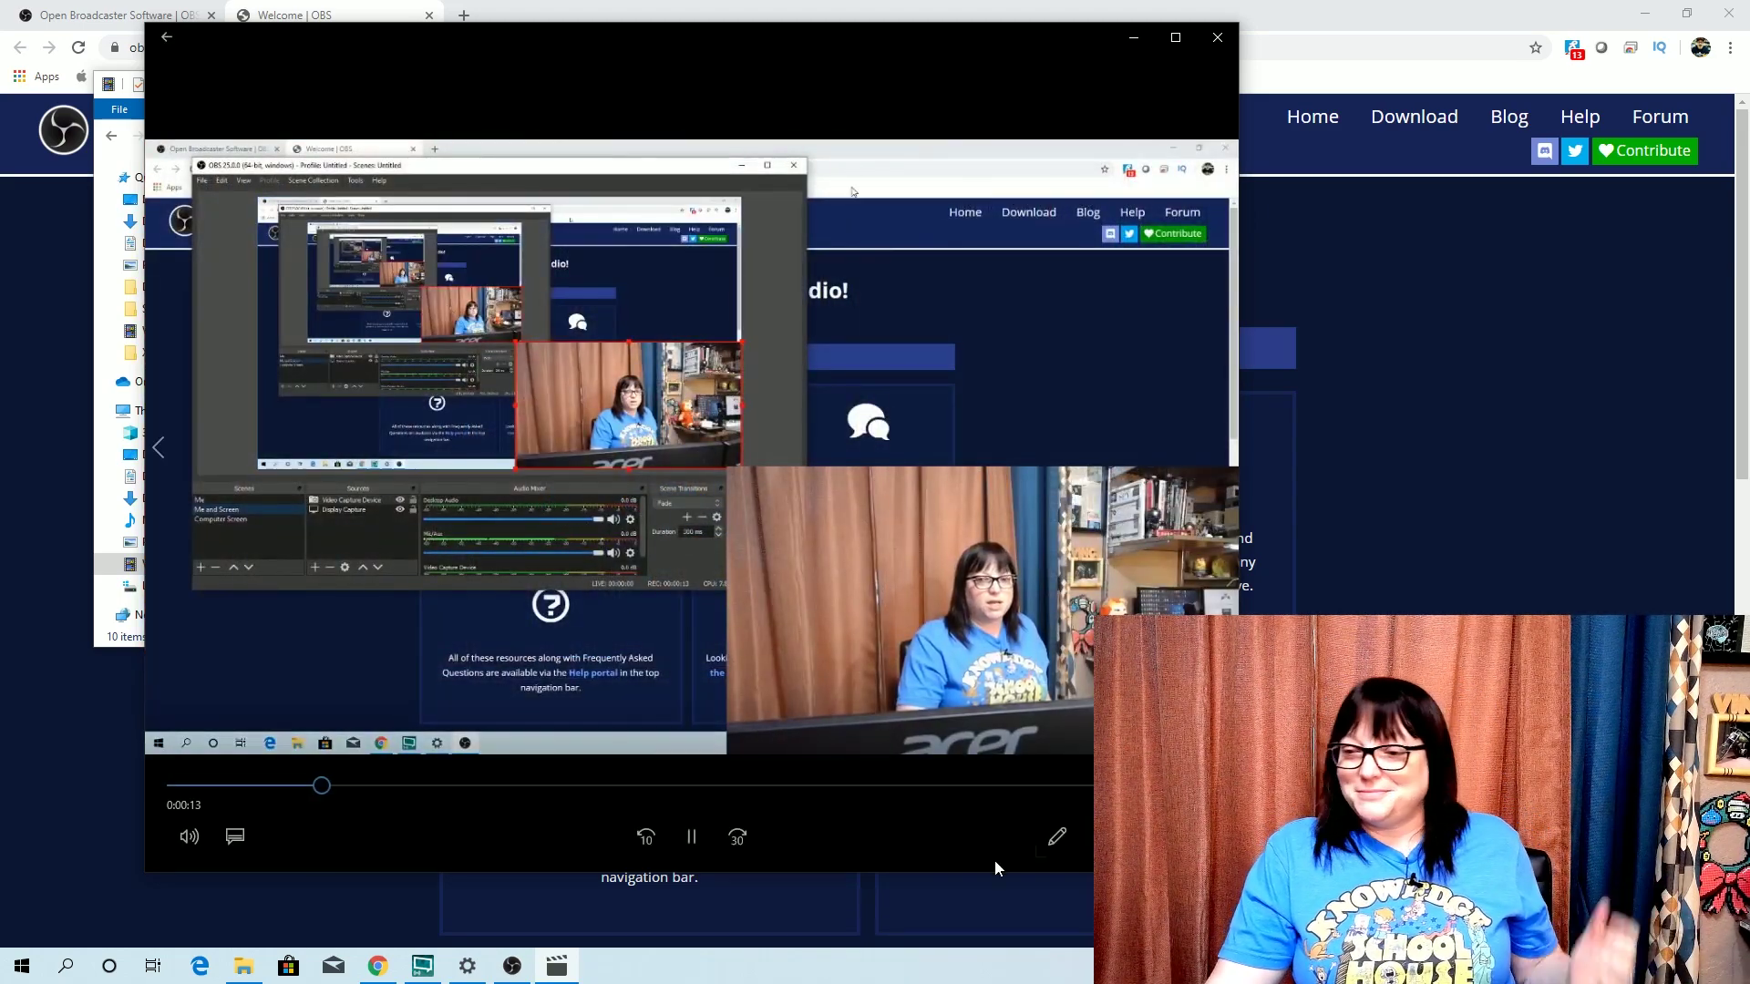
{"action": "left_click", "coordinate": [692, 848]}
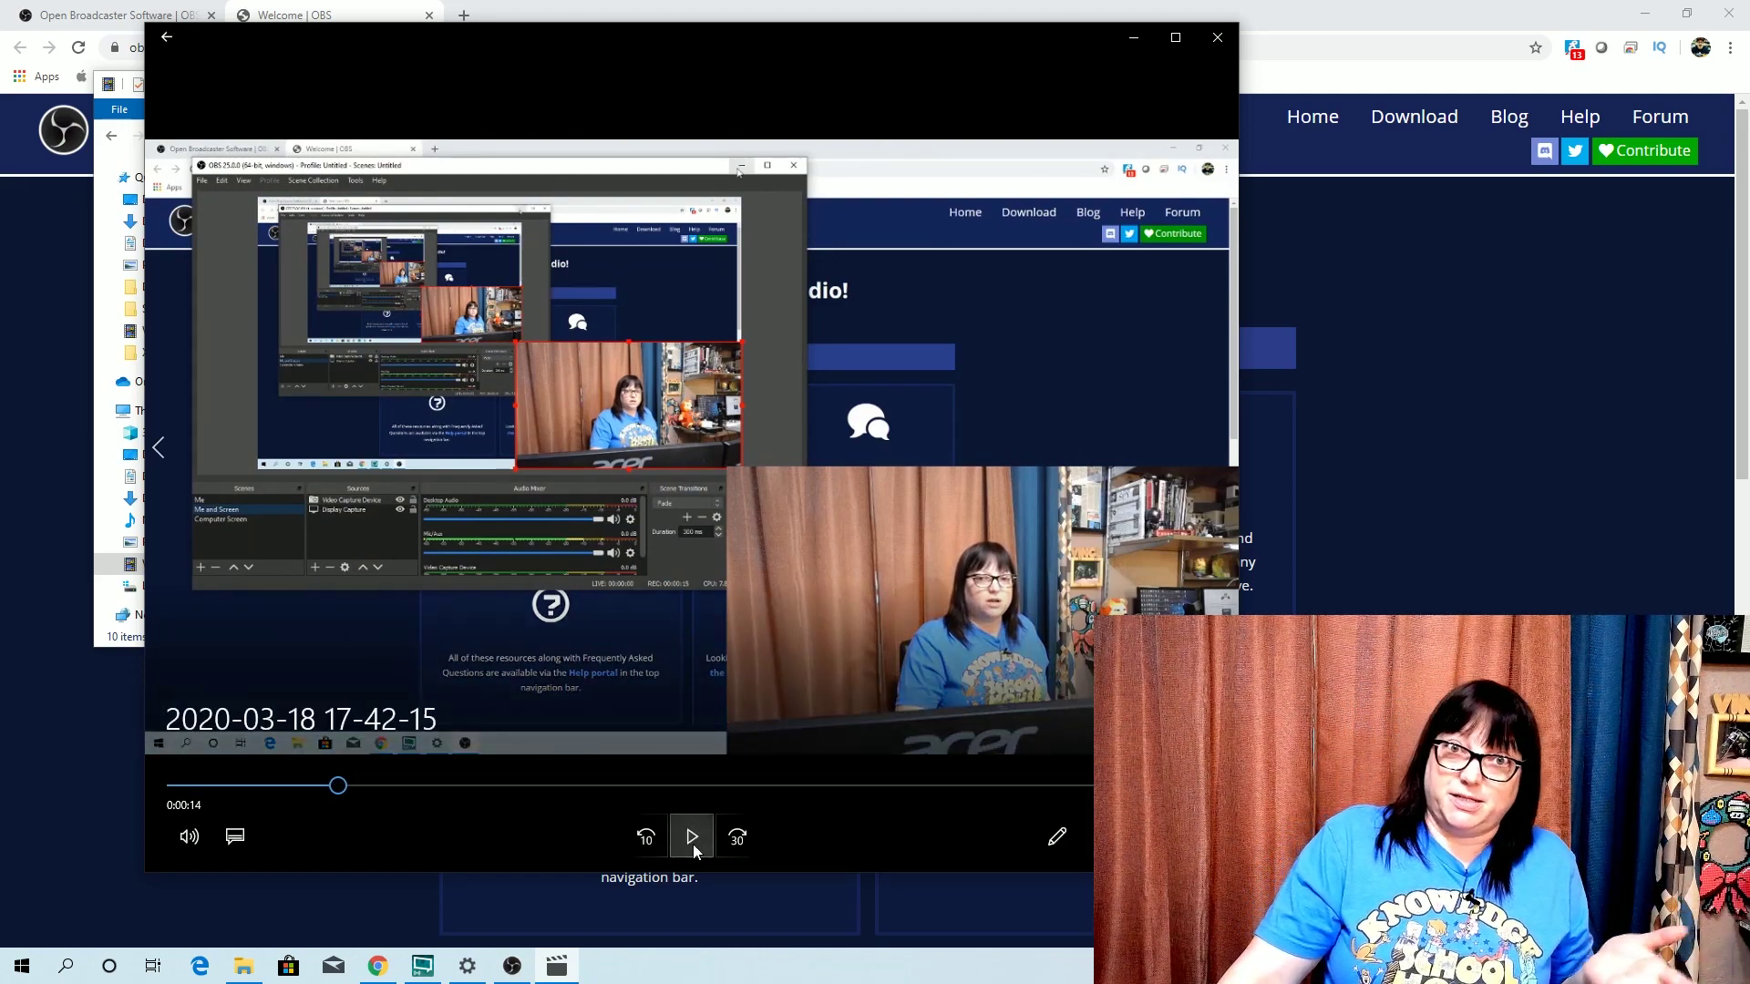